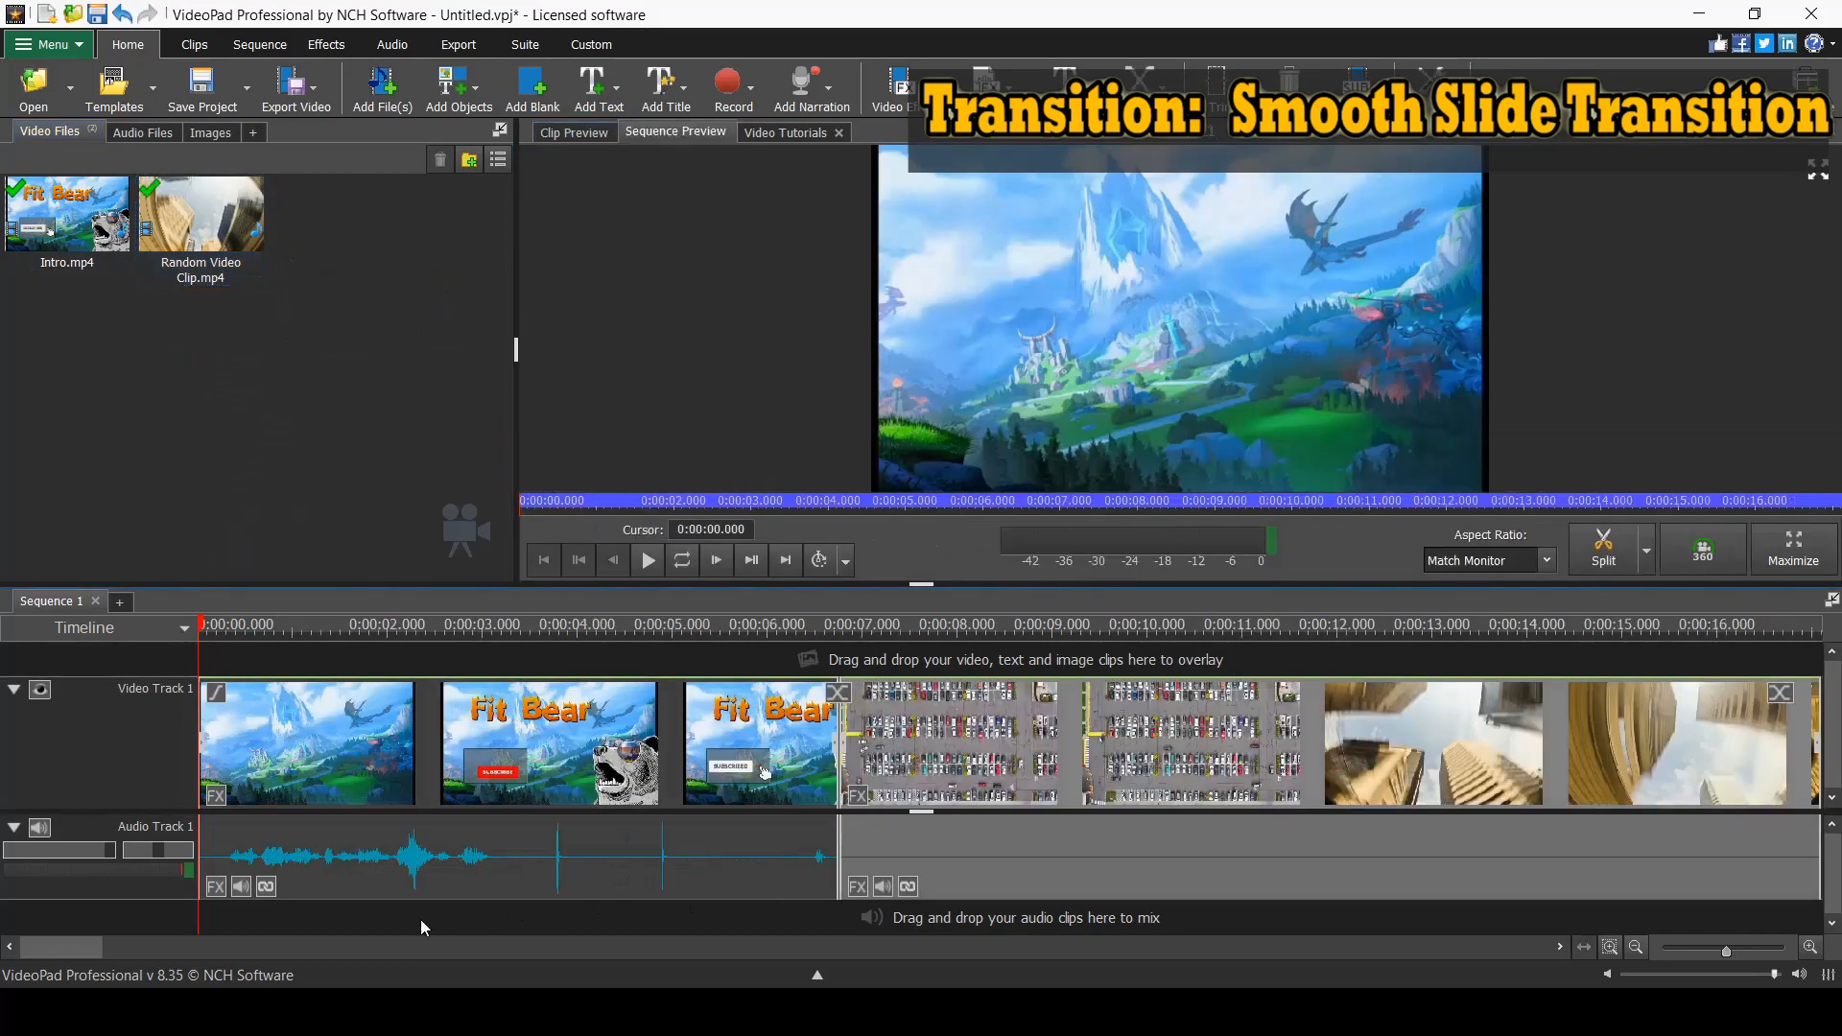
drag(65, 944, 75, 944)
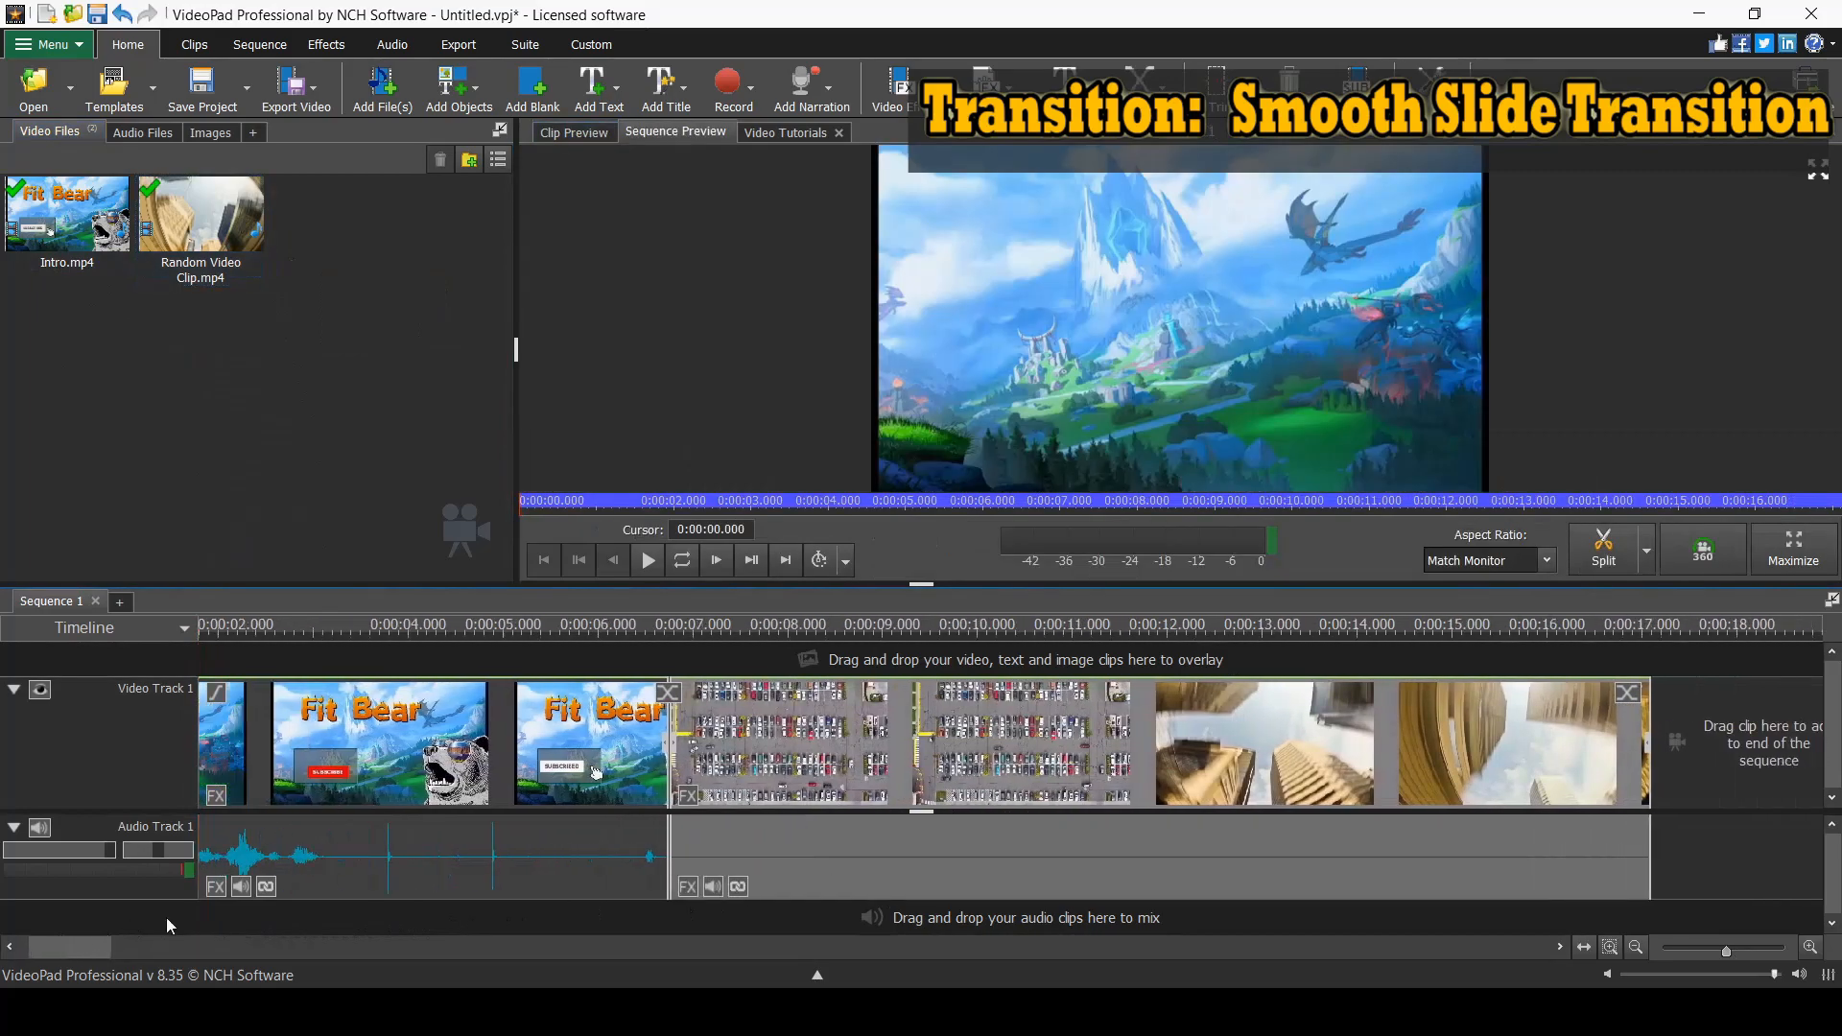
click(669, 693)
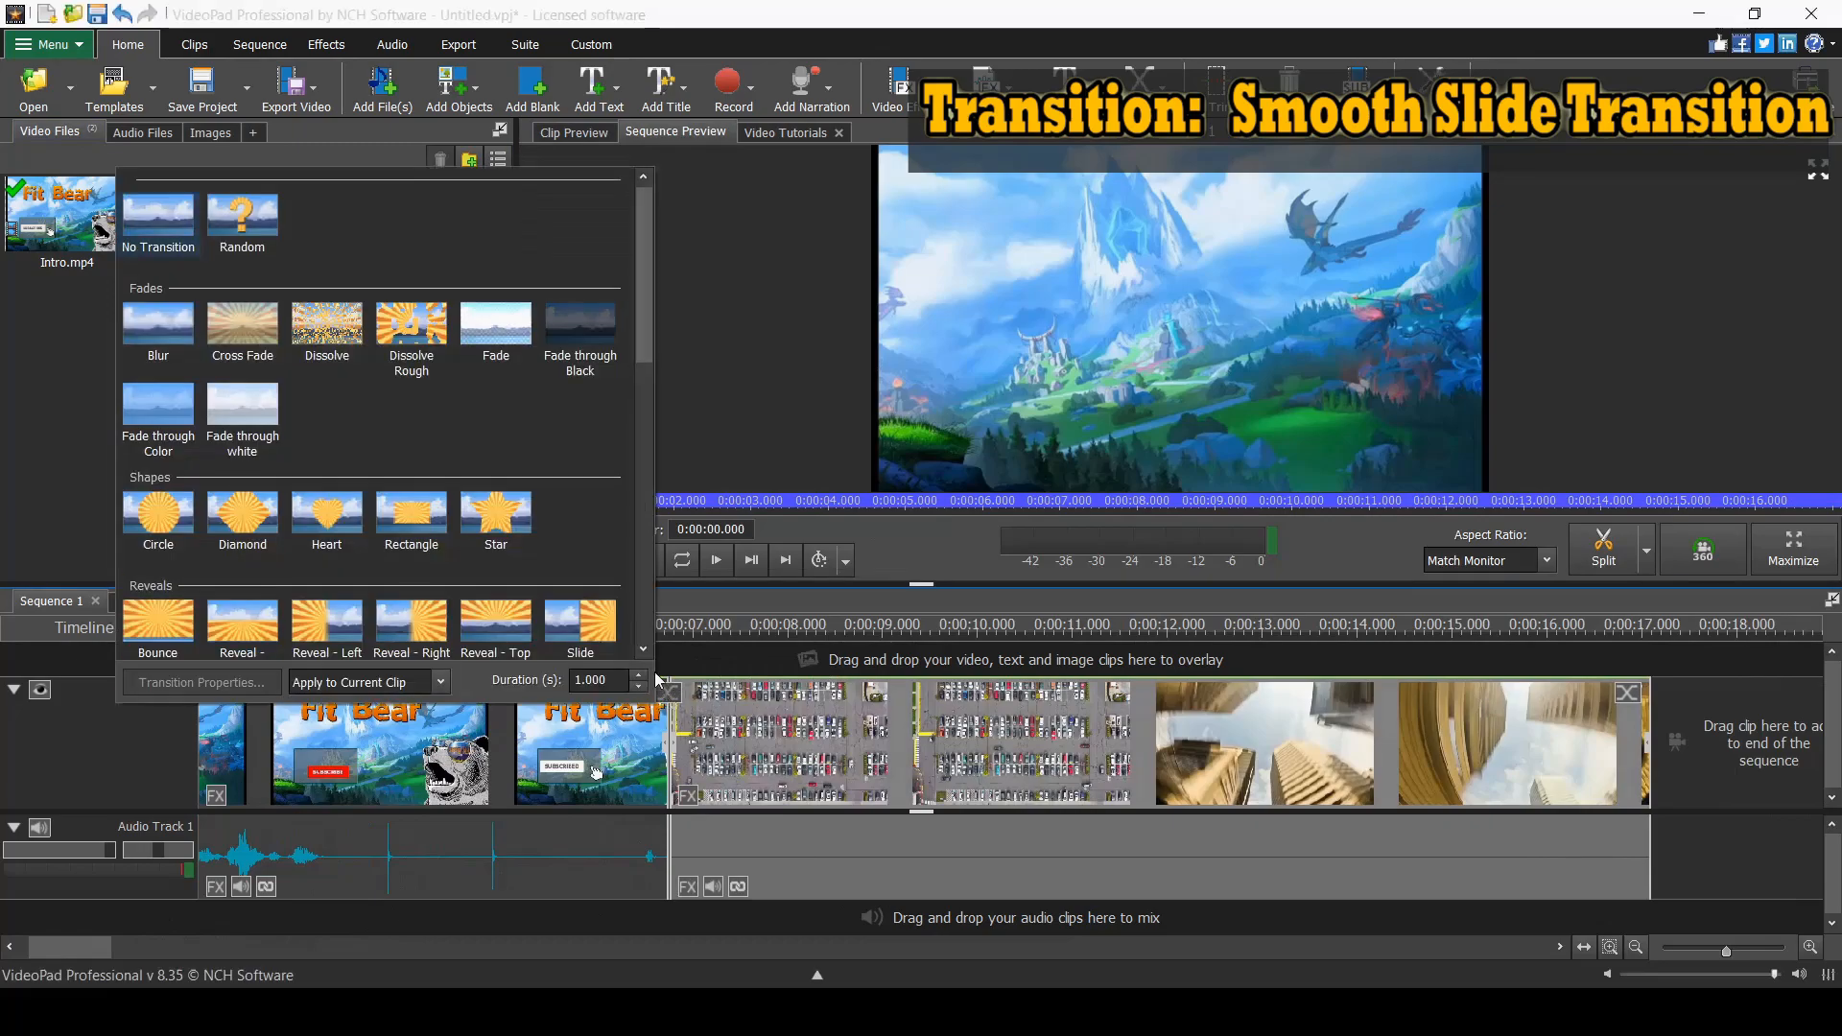
scroll(634, 365, down, 2)
drag(649, 386, 641, 334)
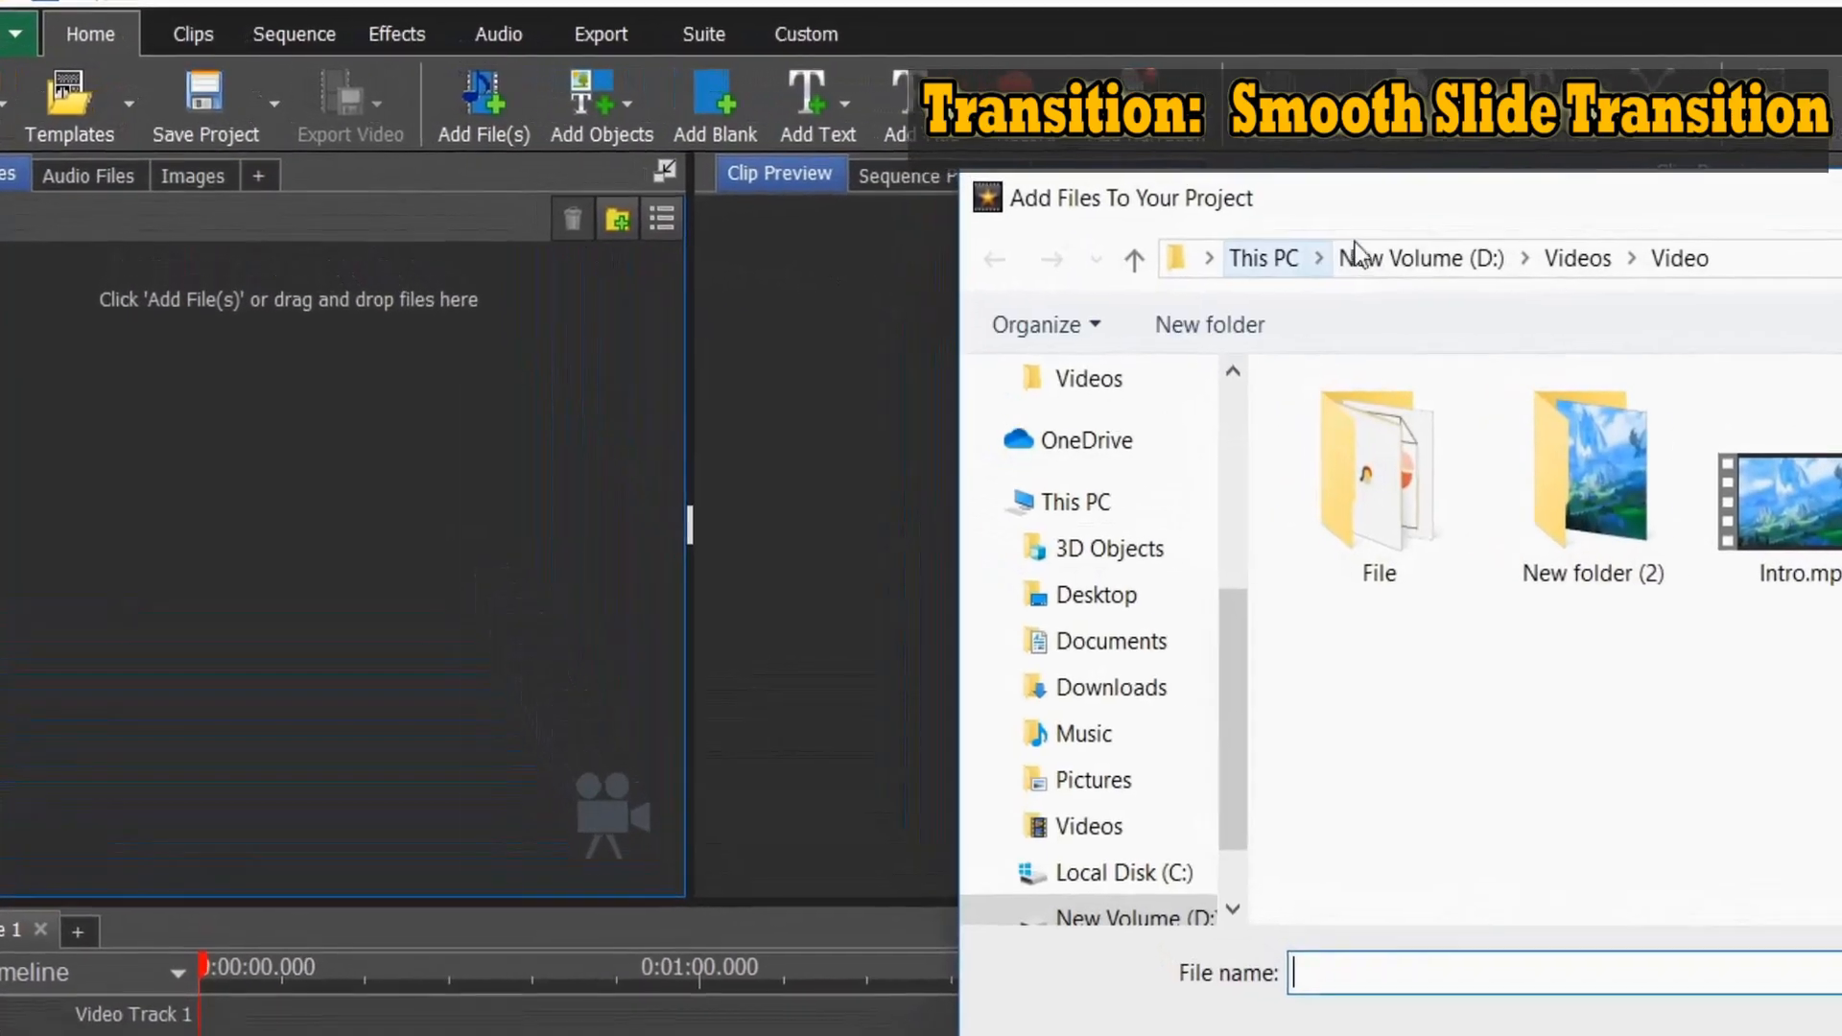
- Import Intro.mp4 and Random Video Clip.mp4 into the project's video files
drag(1236, 183, 1007, 207)
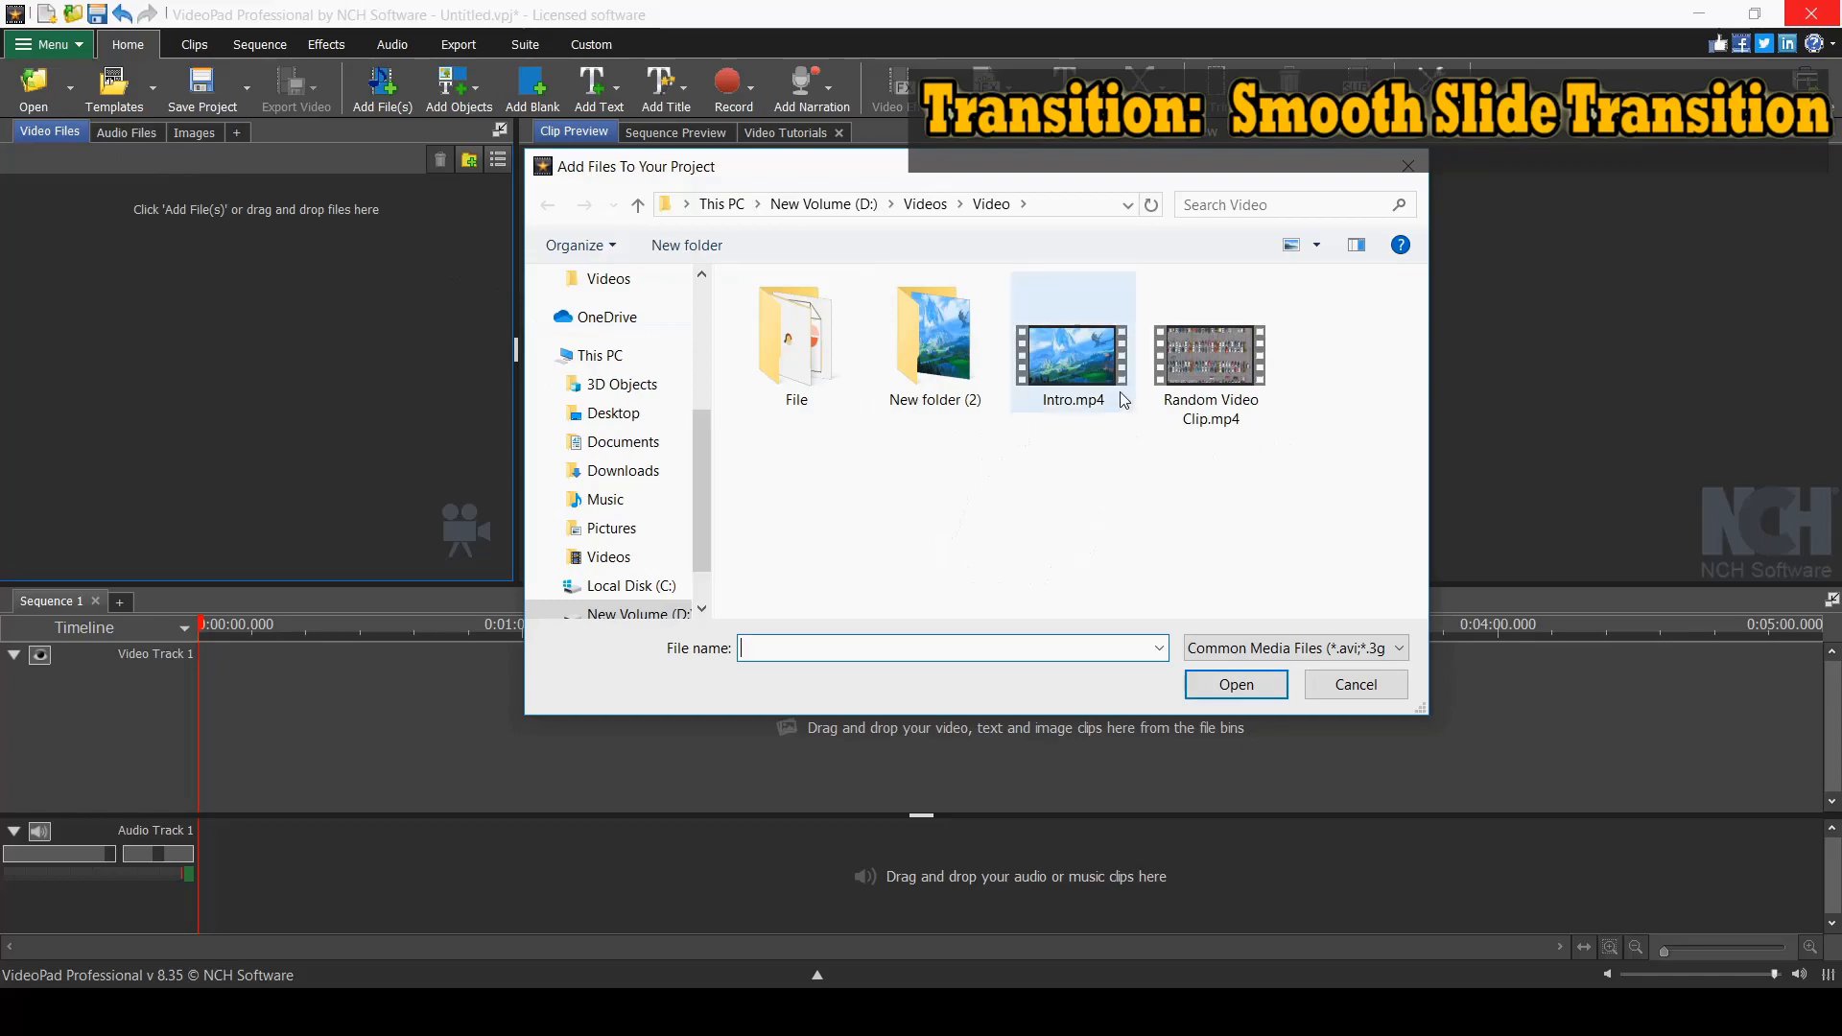
double_click(1102, 367)
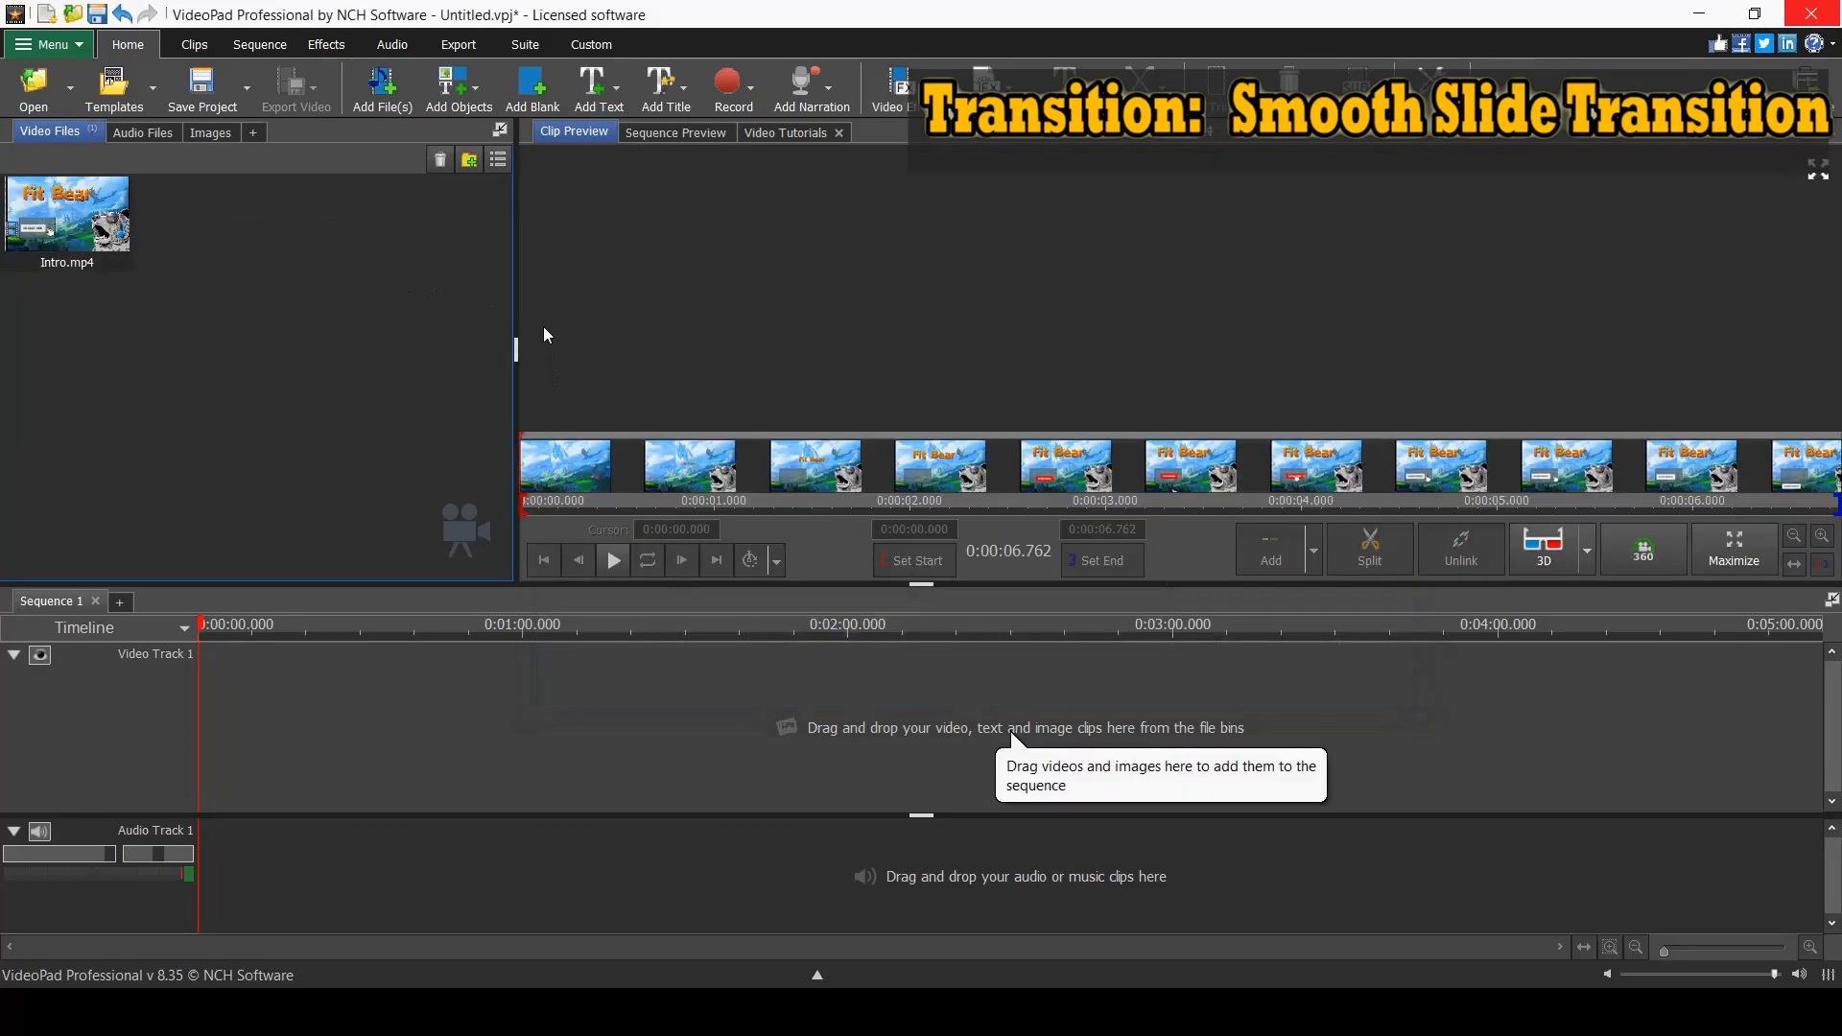
click(382, 85)
click(1220, 391)
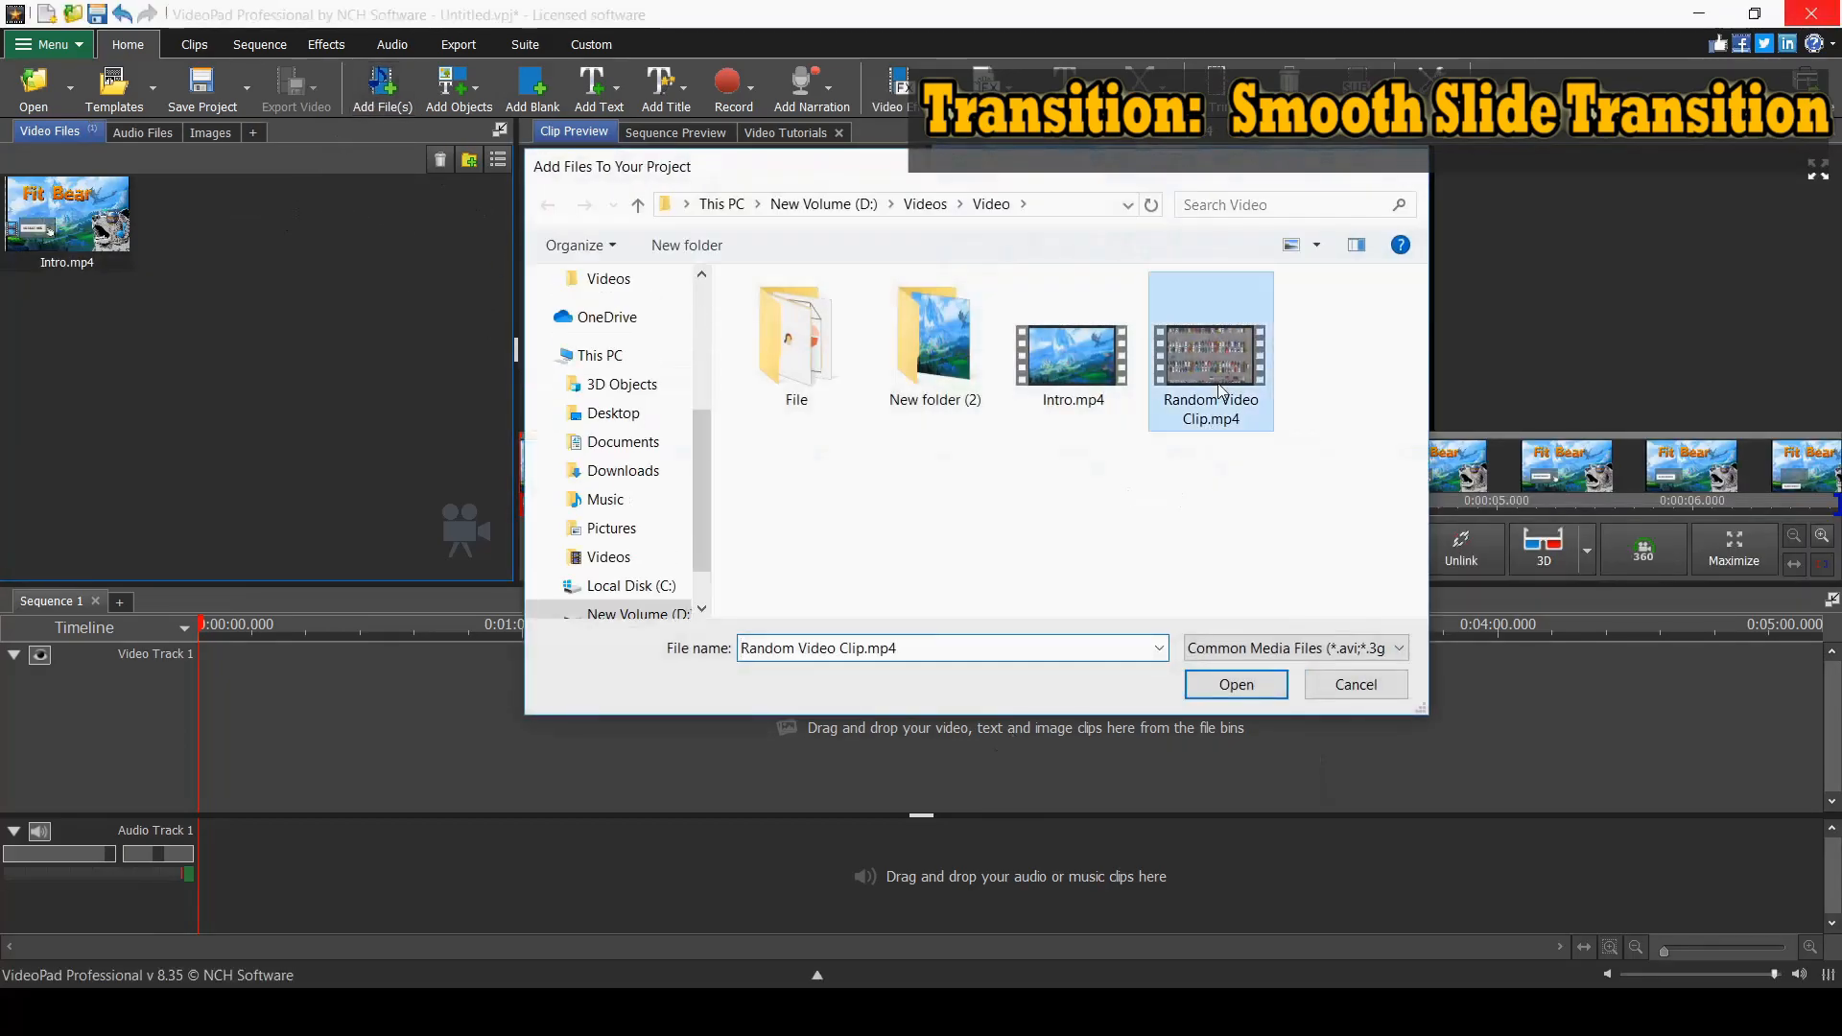
double_click(1220, 391)
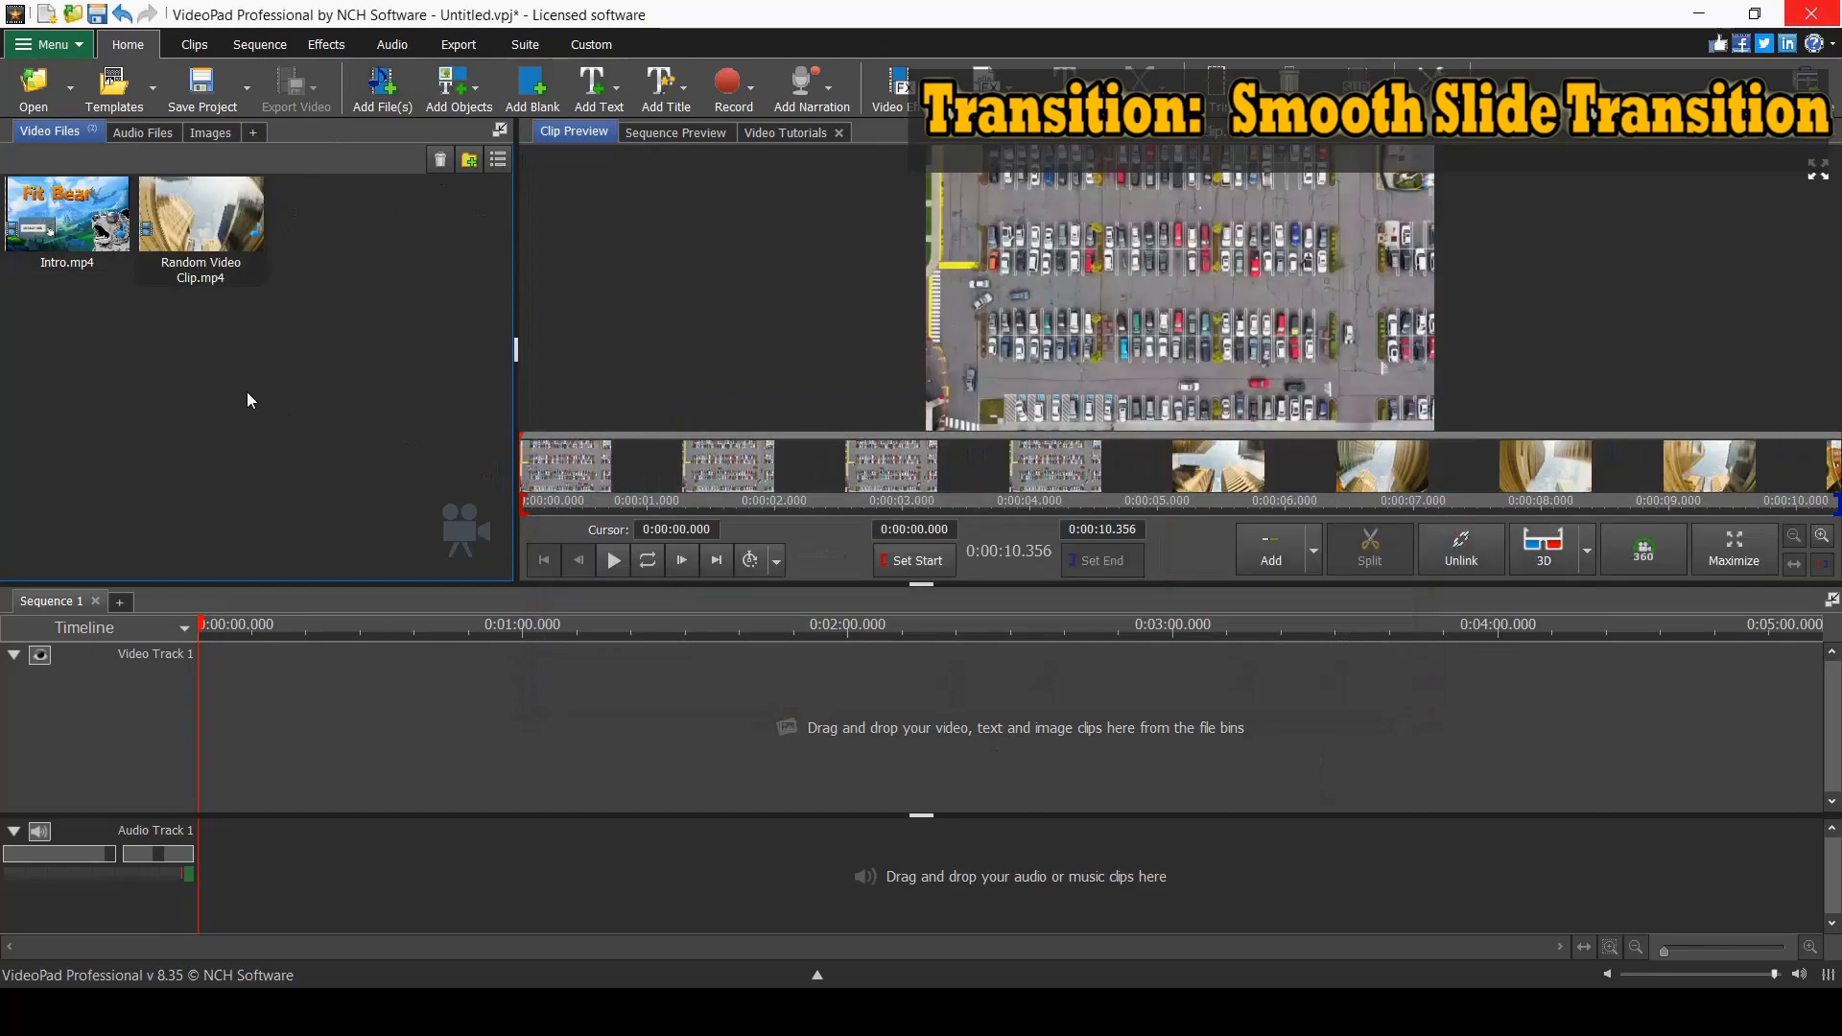
- Place Intro.mp4 at the start of Video Track 1, followed directly by Random Video Clip.mp4
click(280, 401)
click(89, 230)
drag(89, 230, 257, 718)
drag(524, 419, 1570, 739)
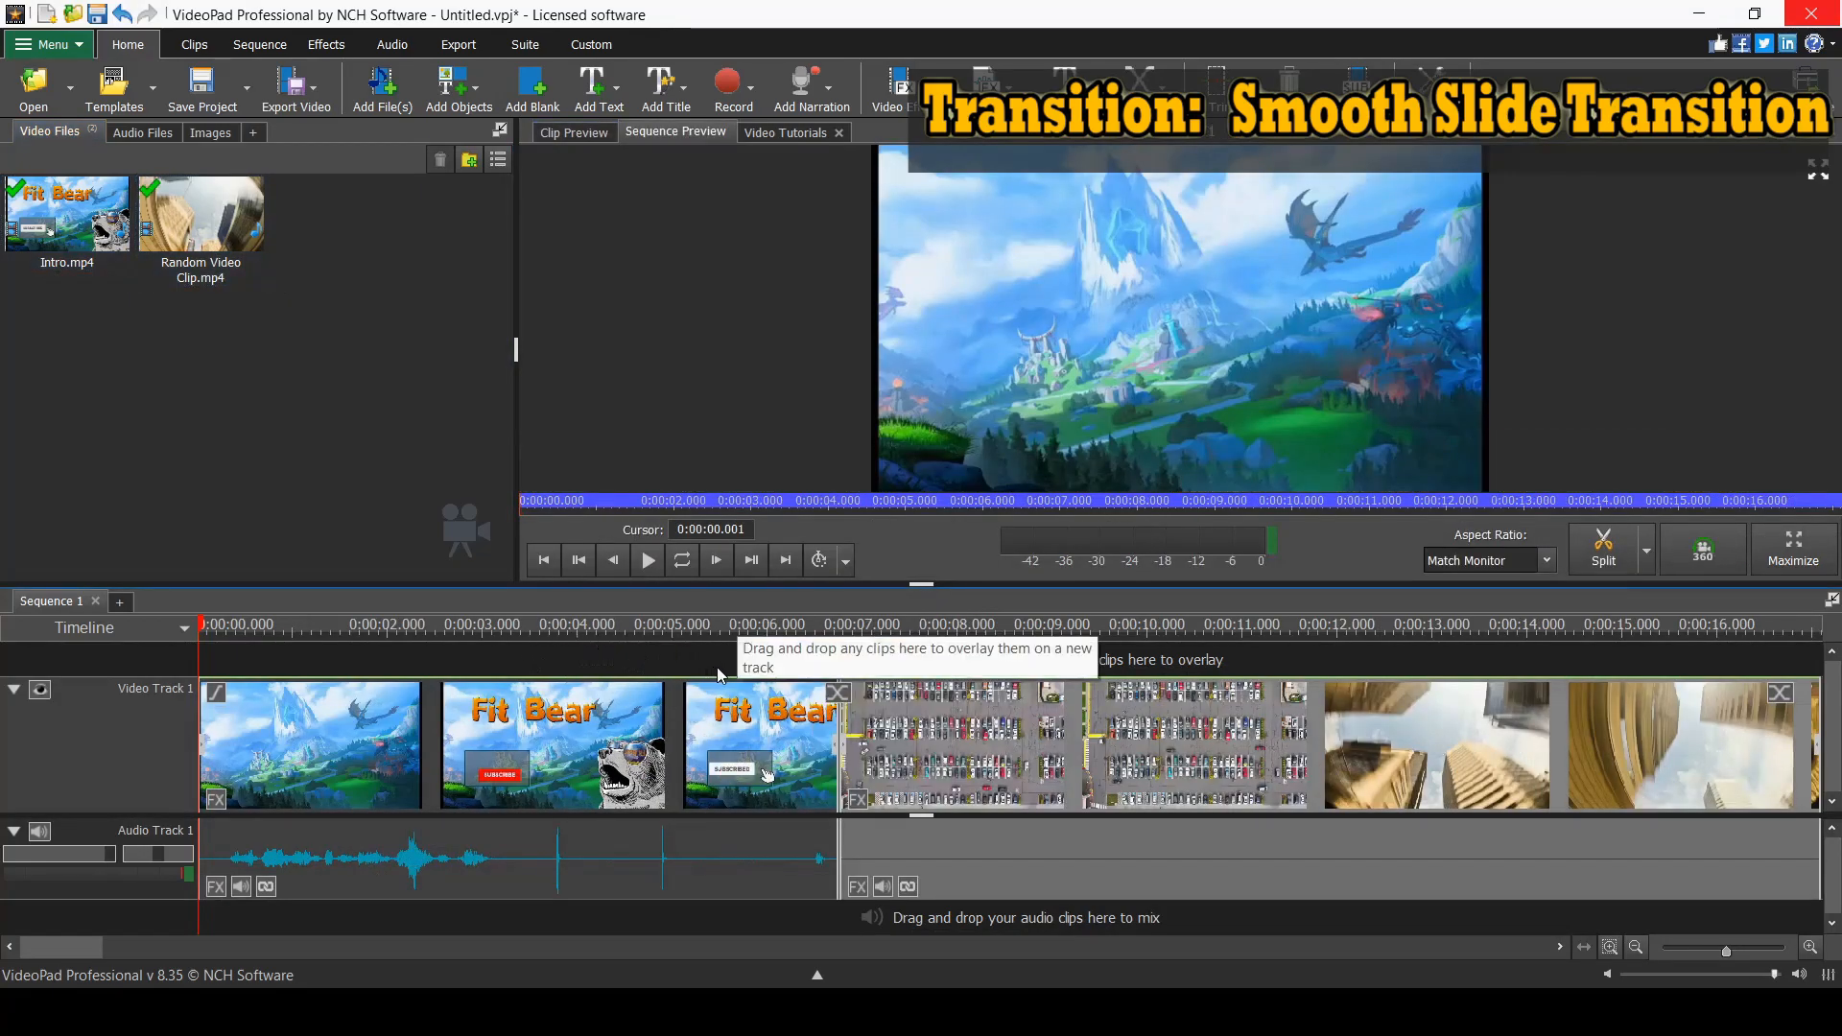
- Split the Intro clip at 0:00:05.167 and the Random Video Clip at 0:00:08.332, on either side of their join
click(657, 659)
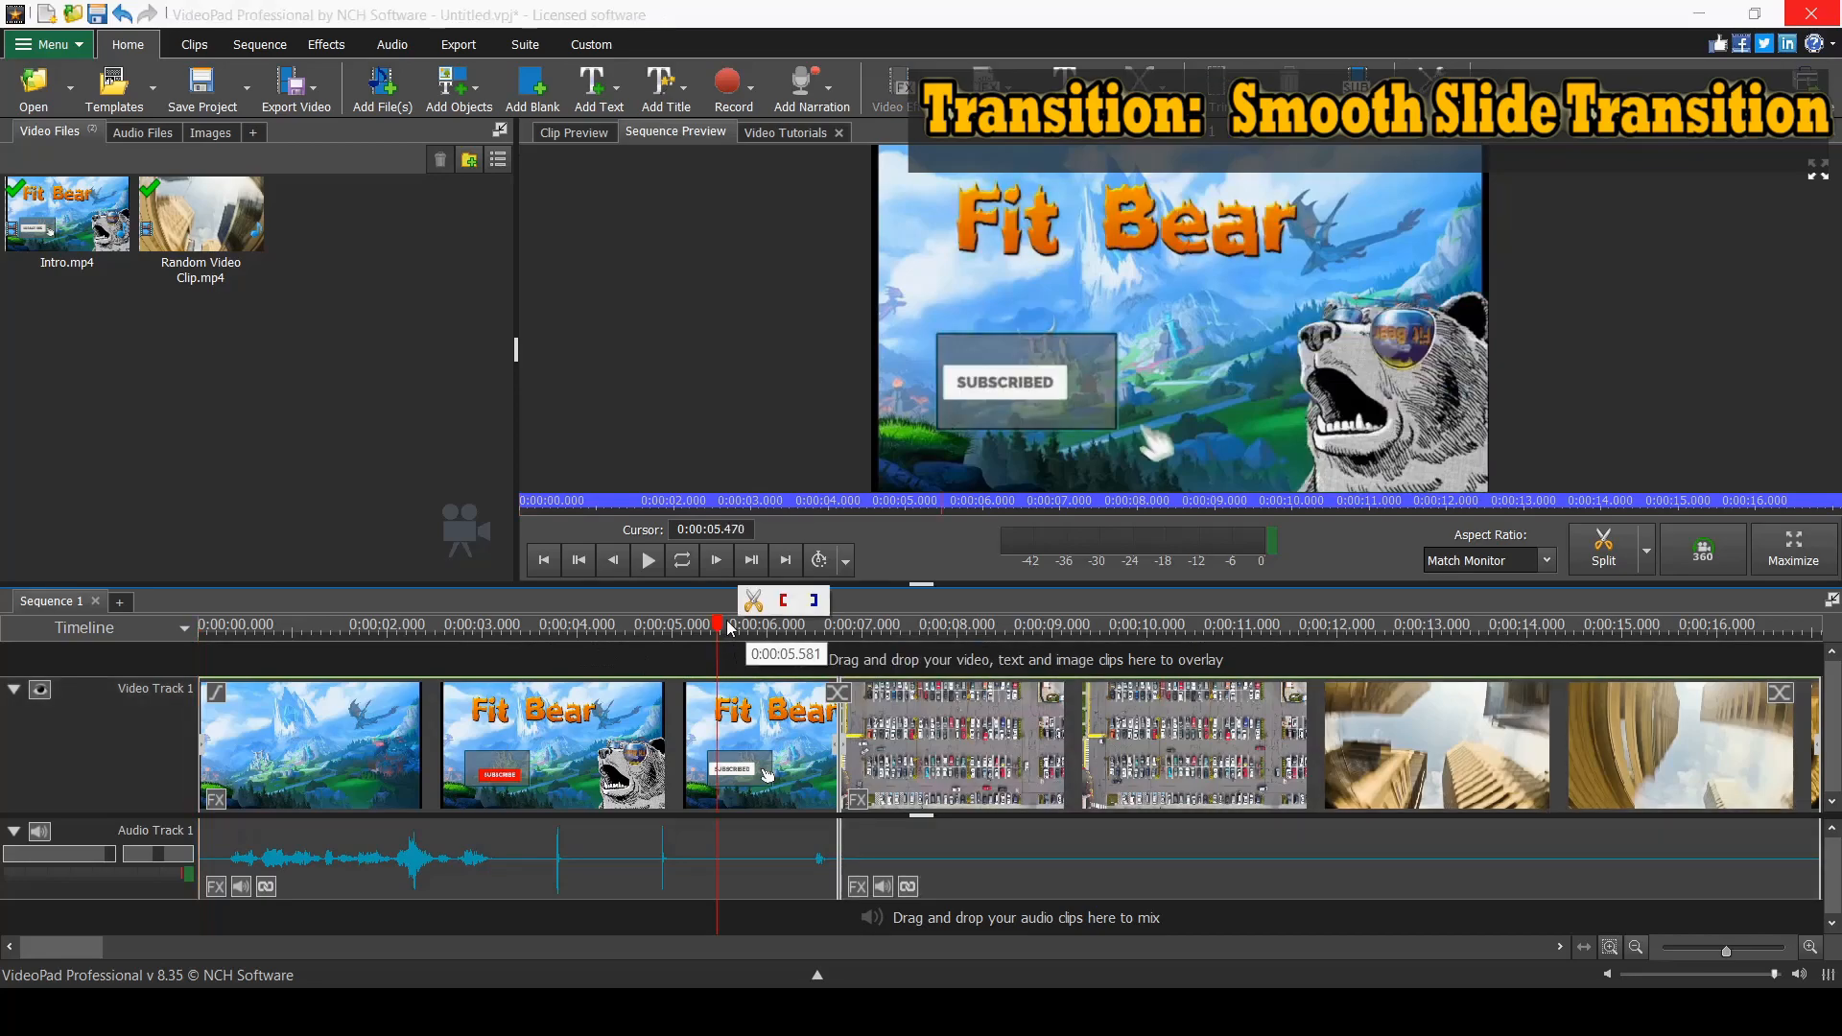
key(space)
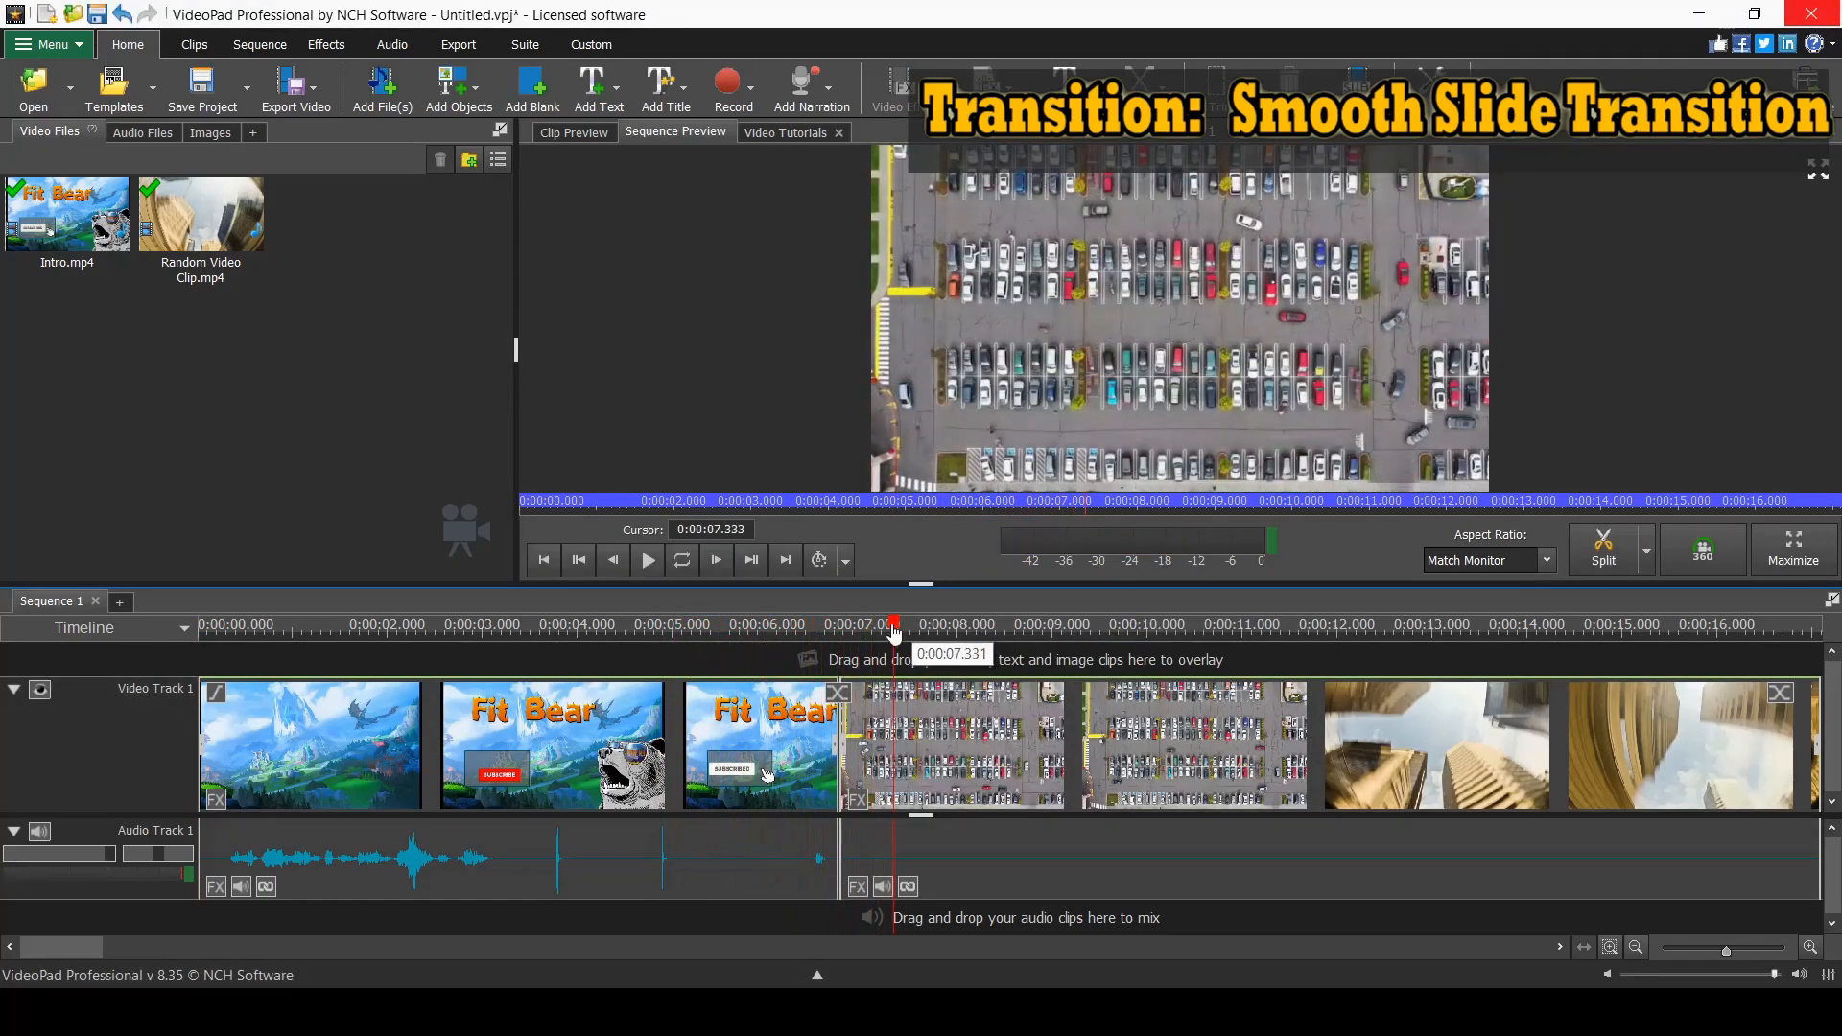
click(693, 659)
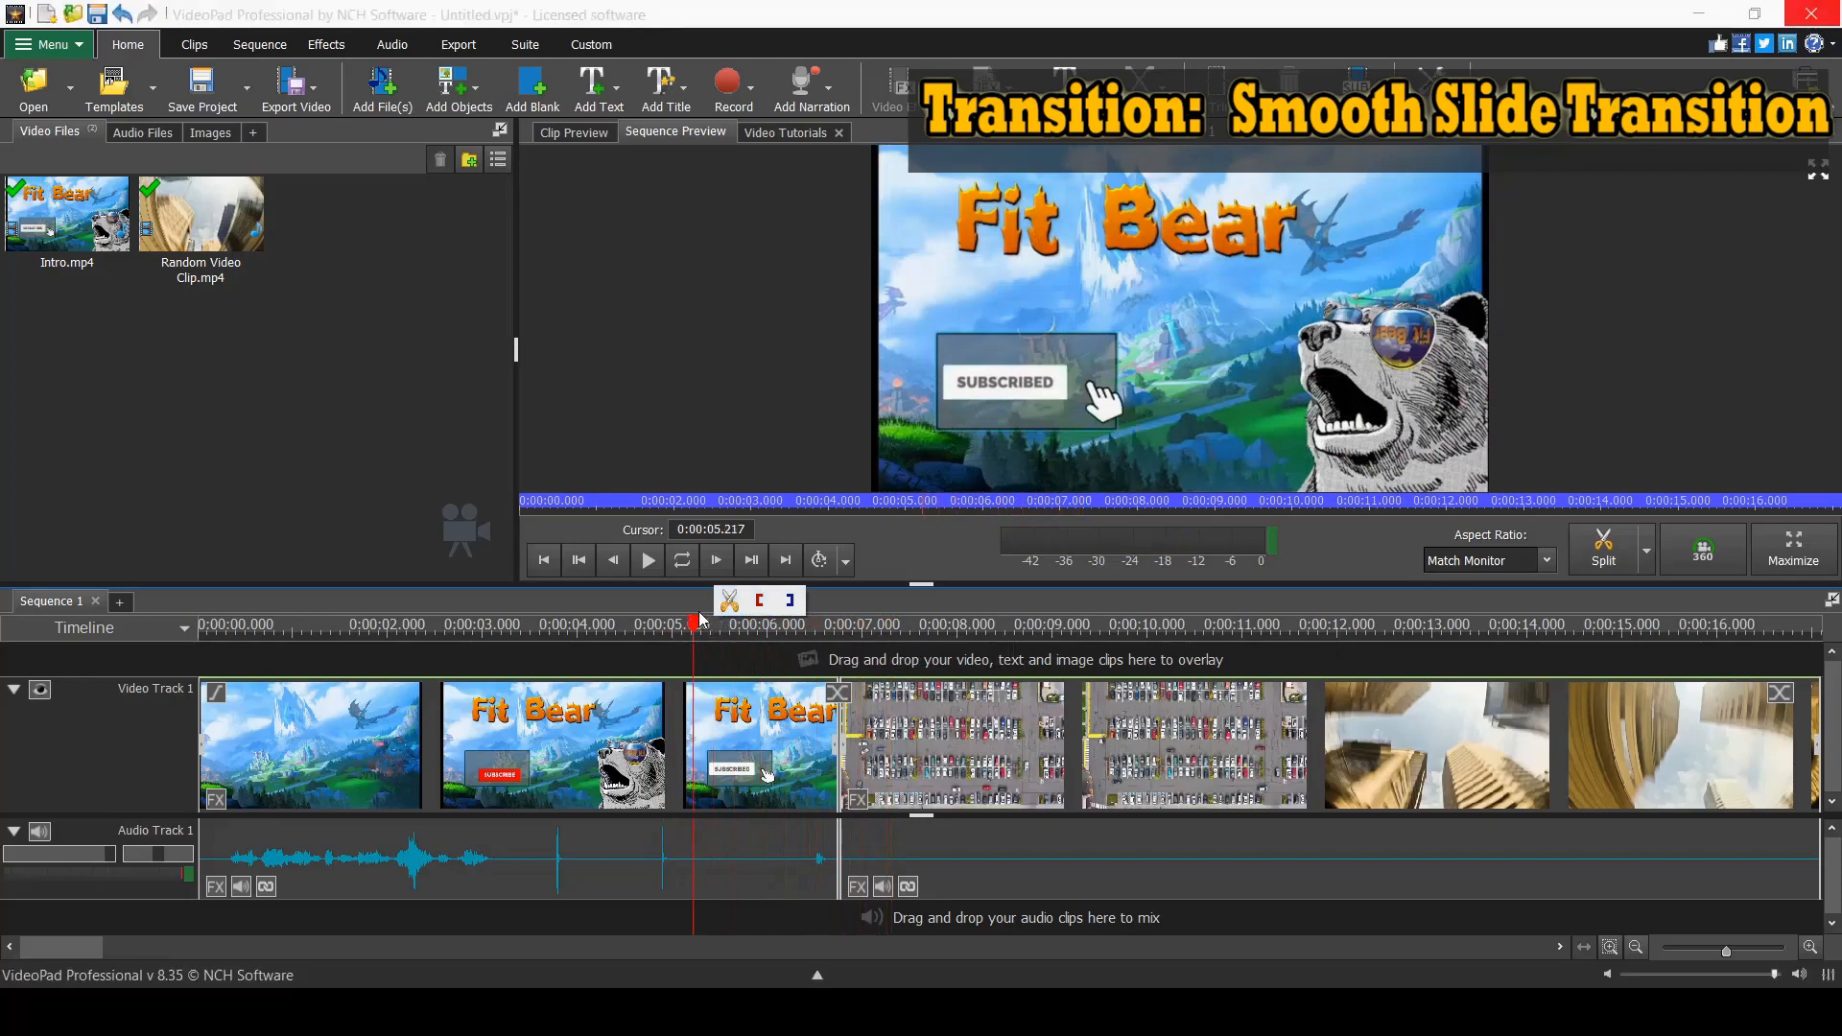
drag(698, 624, 697, 671)
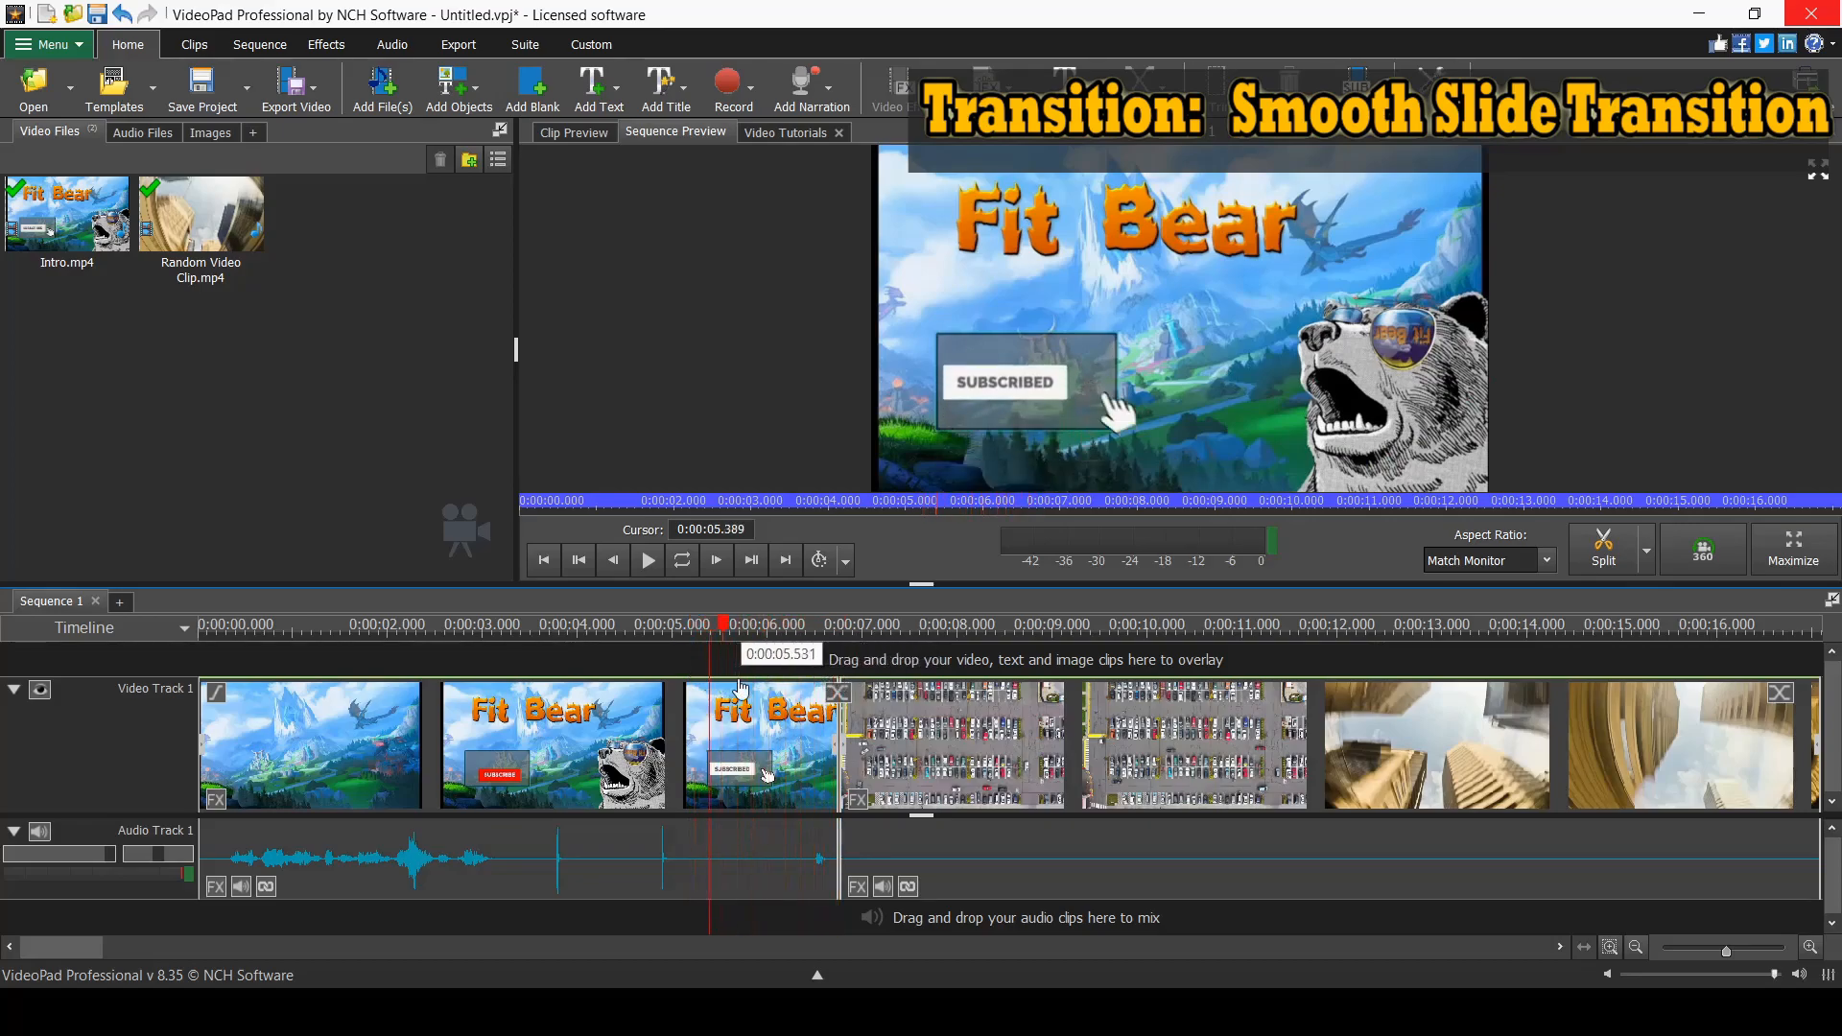
click(773, 664)
drag(772, 664, 990, 714)
click(722, 601)
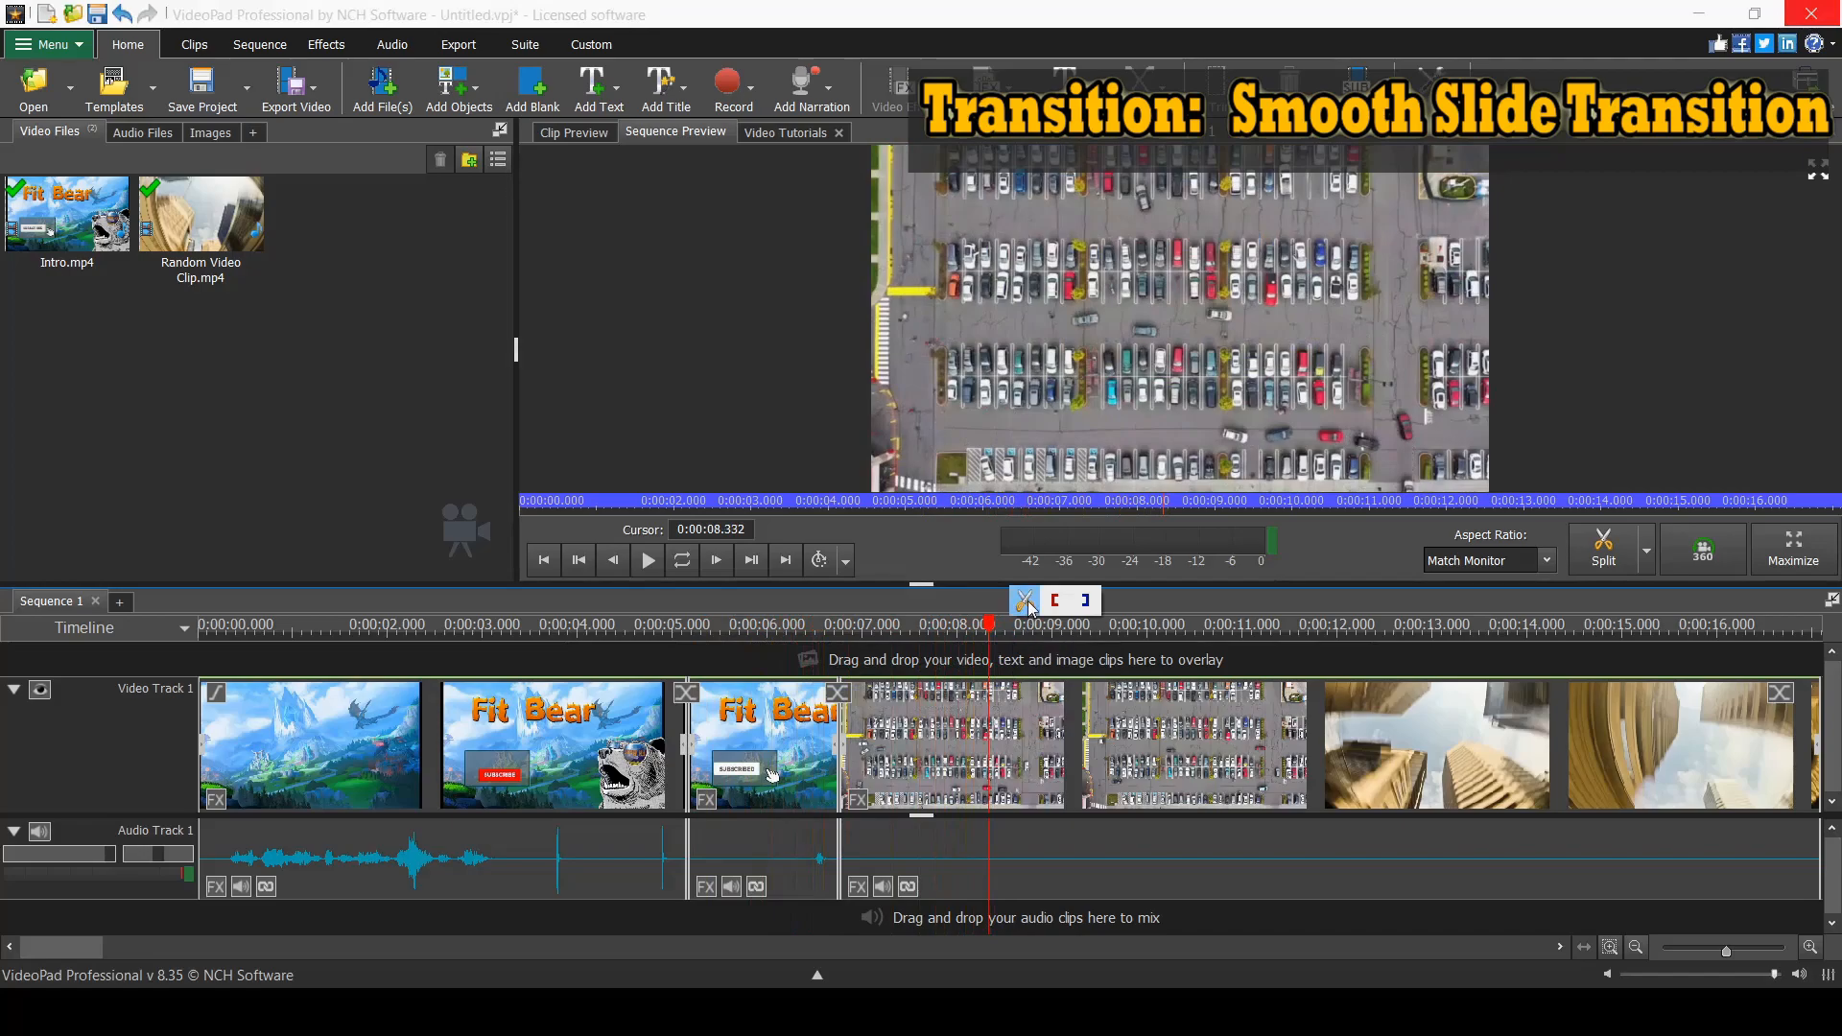
click(1021, 602)
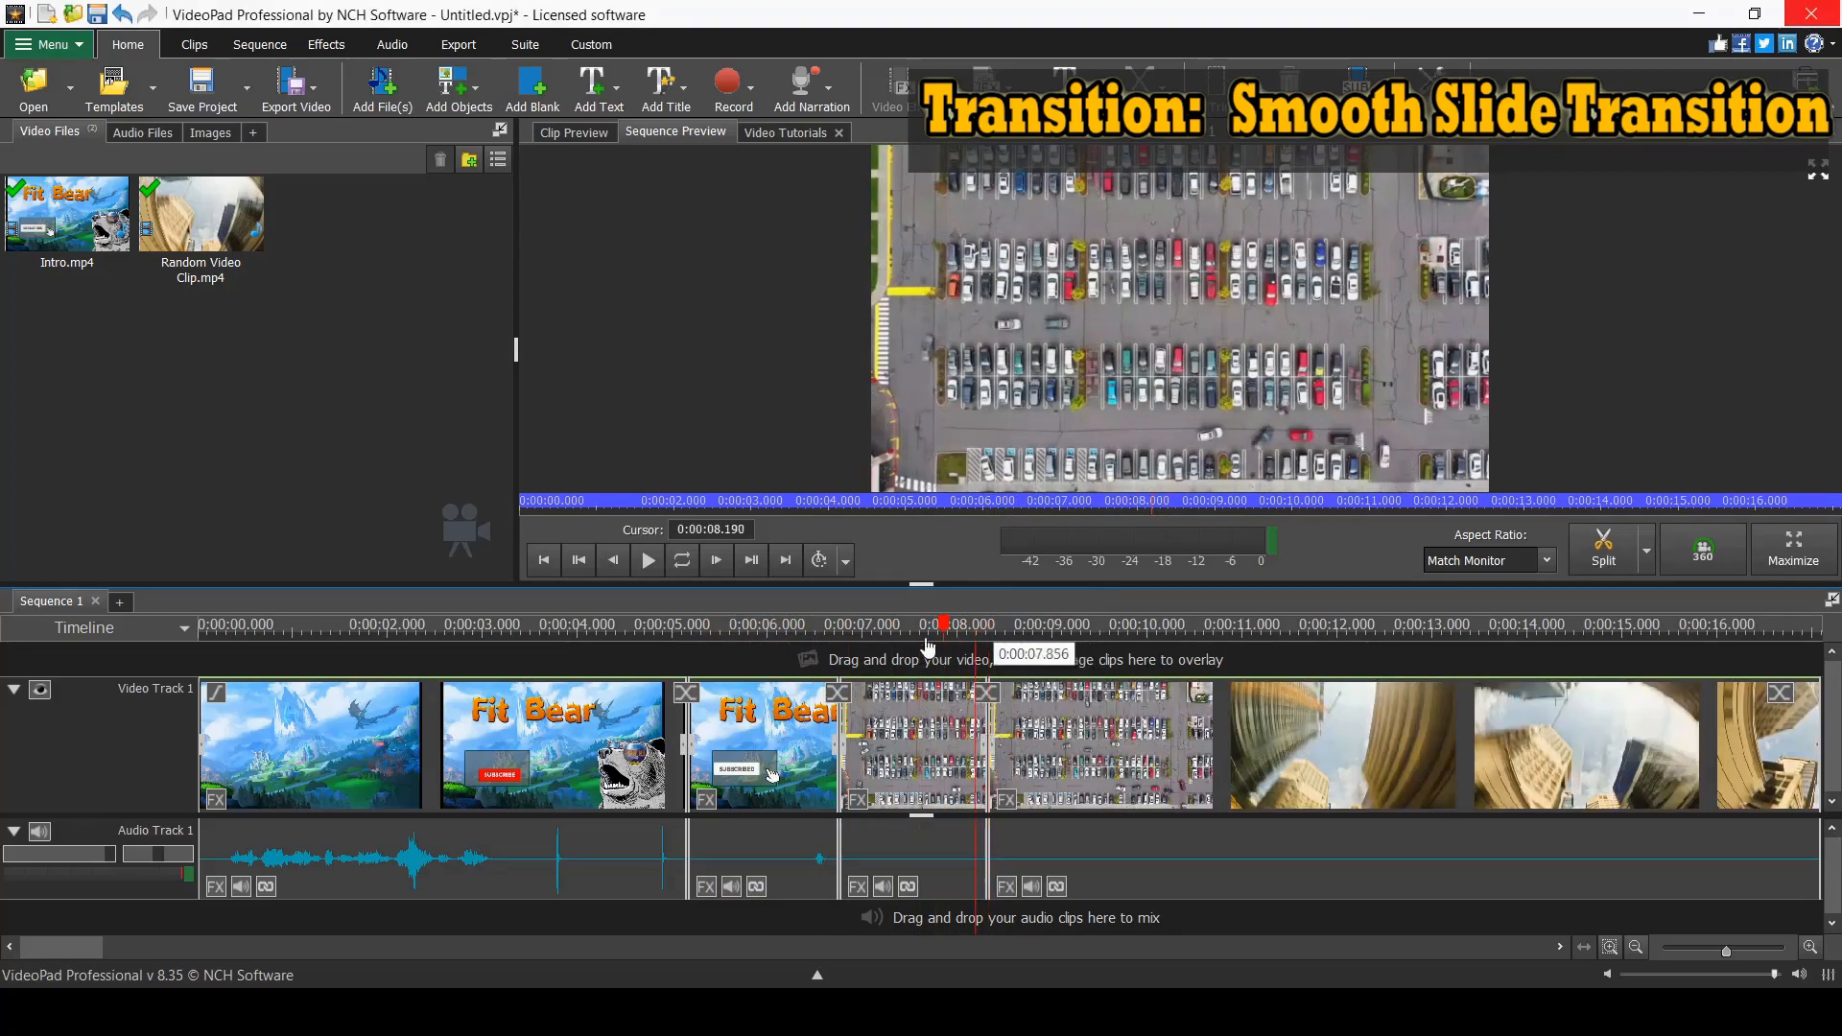
- Add the Wrap effect to the short Intro segment just before the join
click(595, 635)
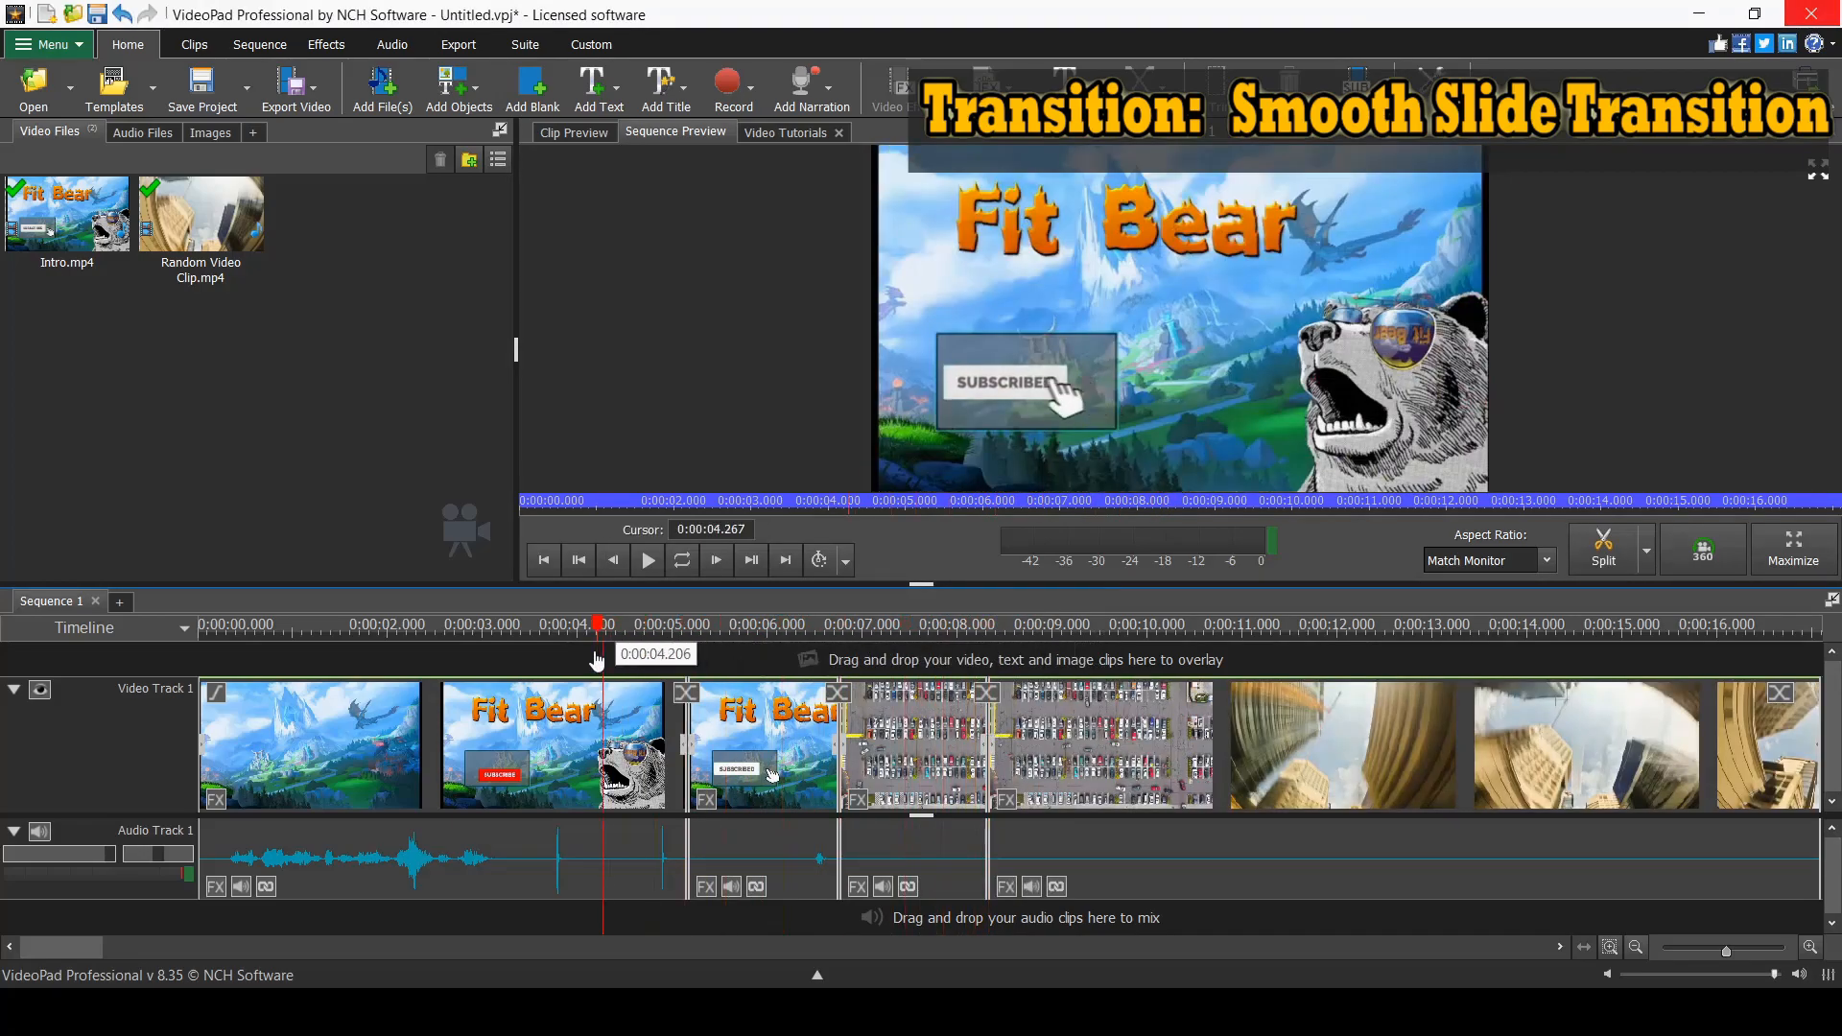
click(709, 802)
drag(596, 566, 605, 188)
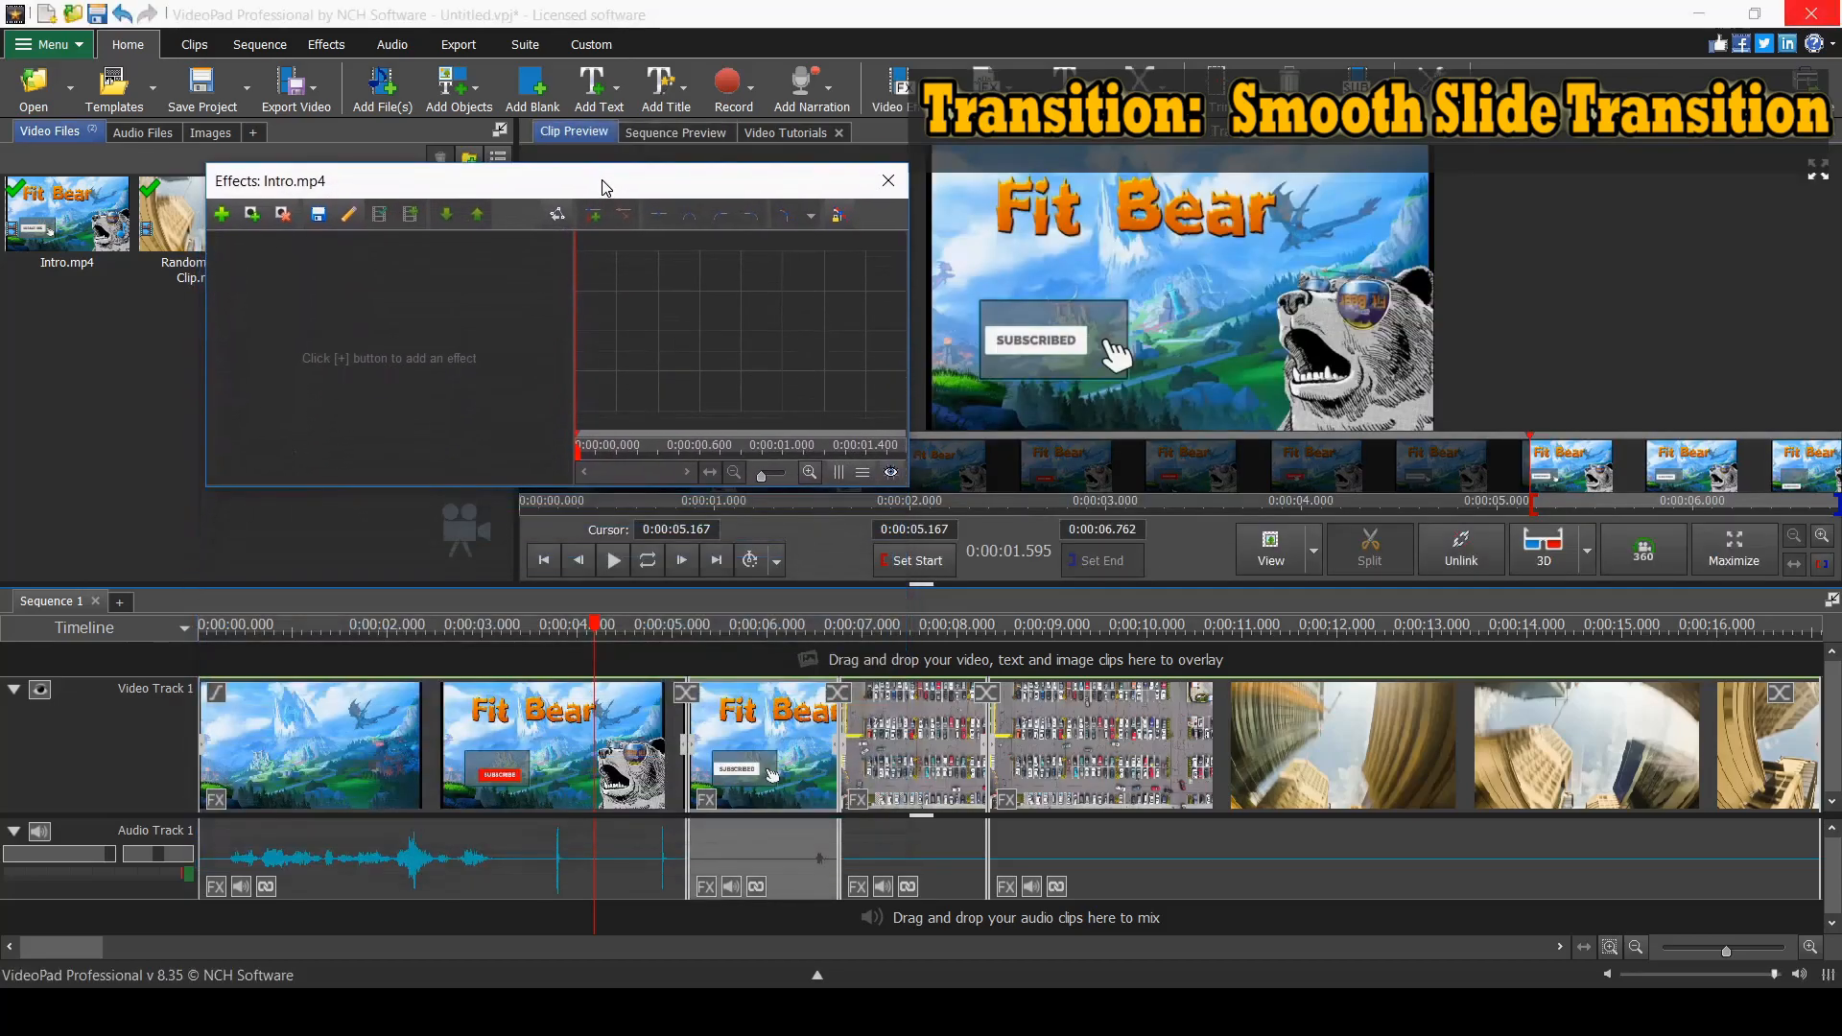
click(222, 213)
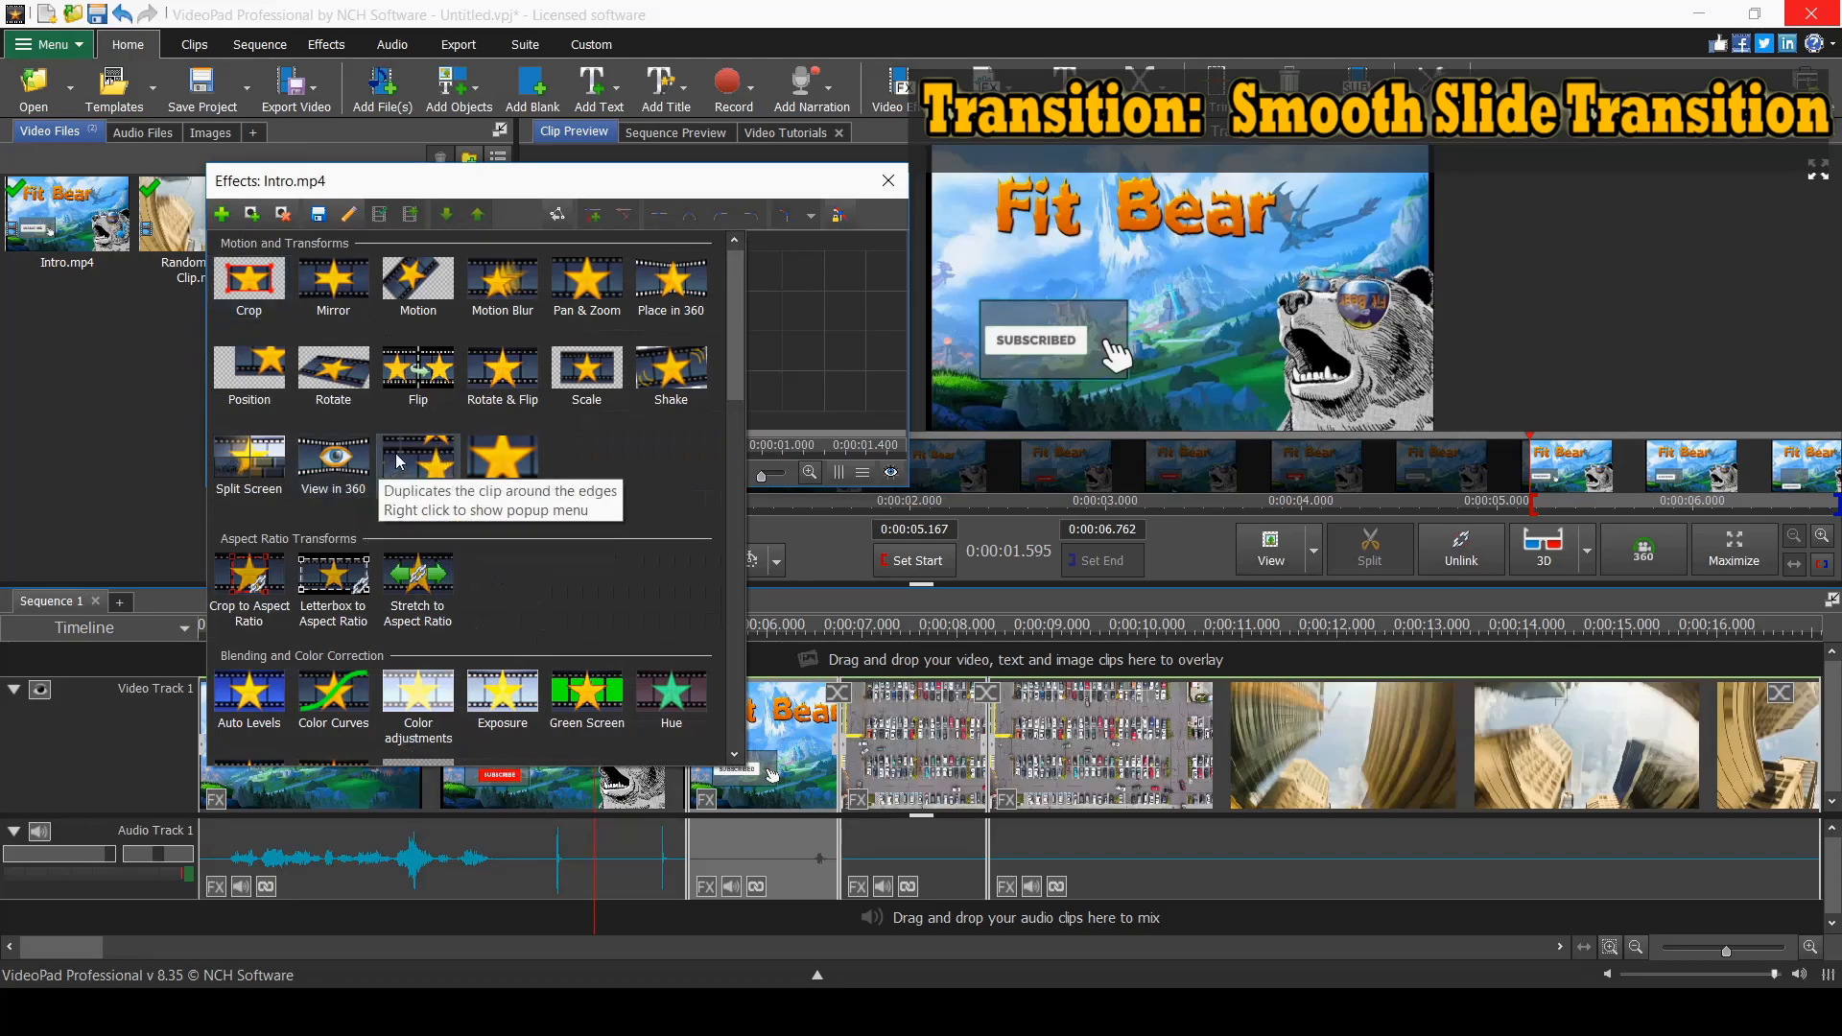
click(420, 469)
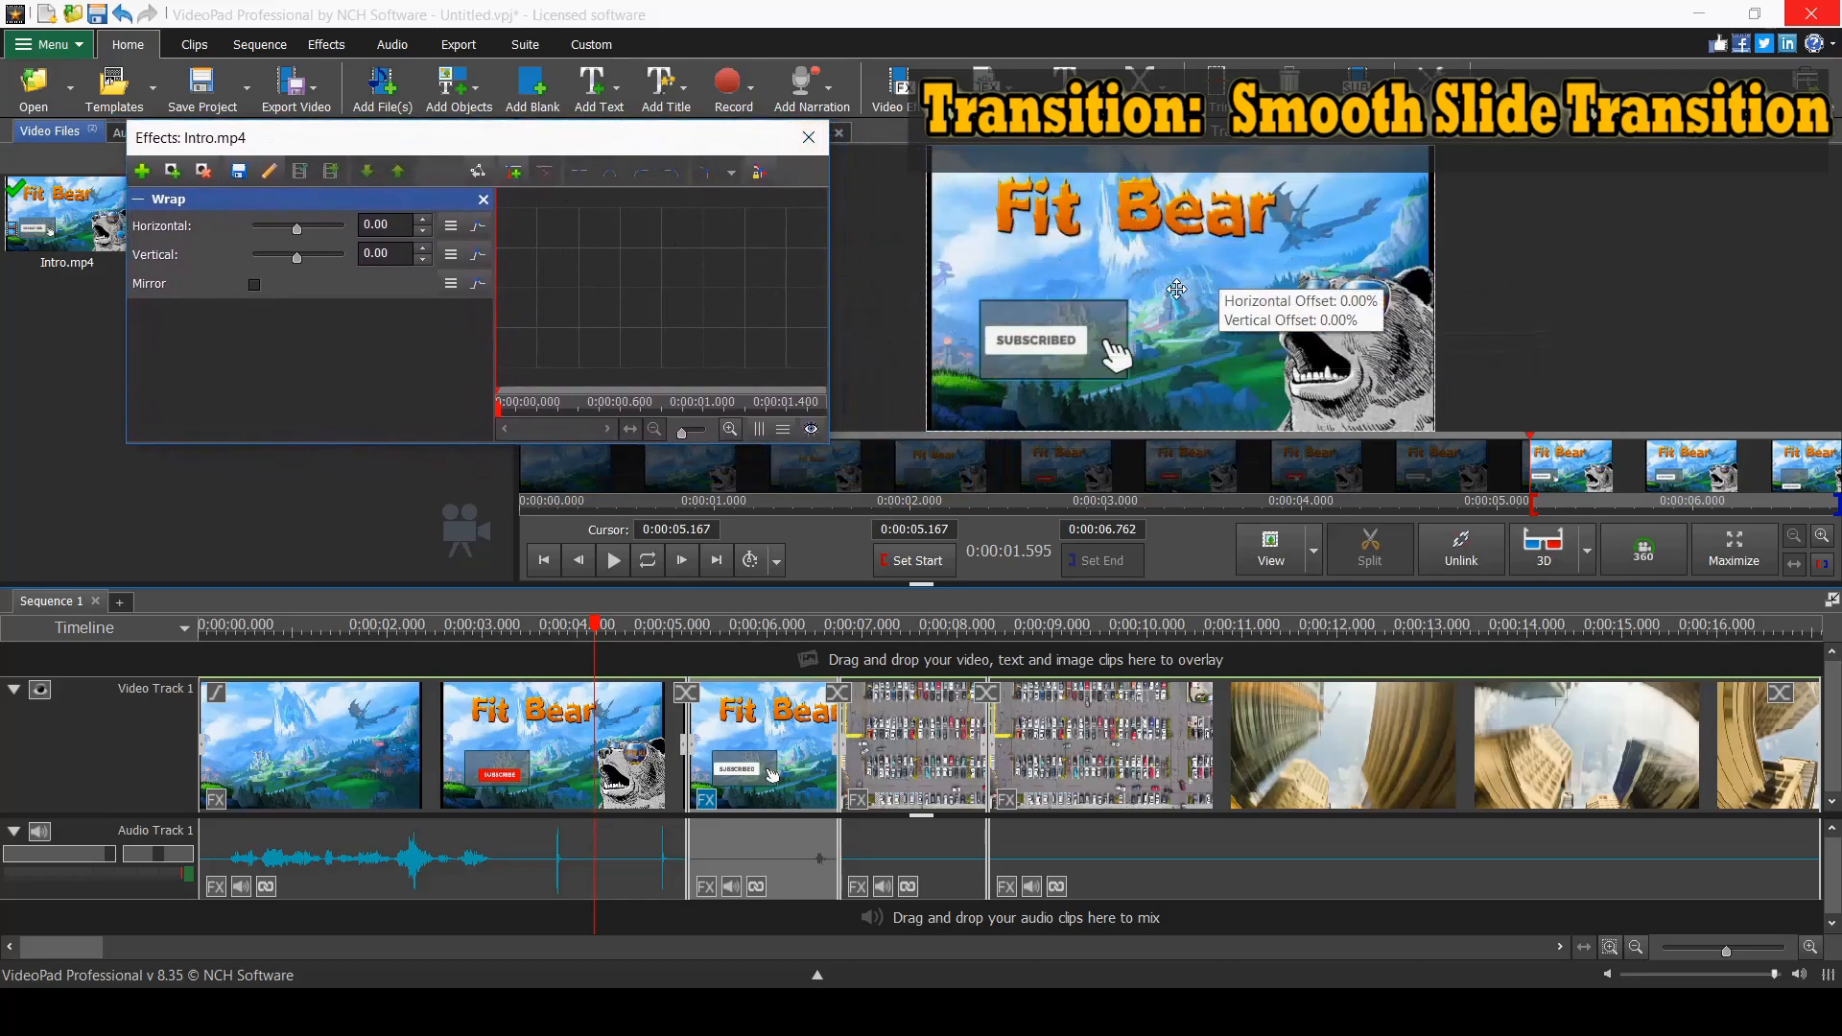
- Animate the Wrap effect's Horizontal value on the Intro segment, with a keyframe of 0.00 at the segment's start
click(478, 225)
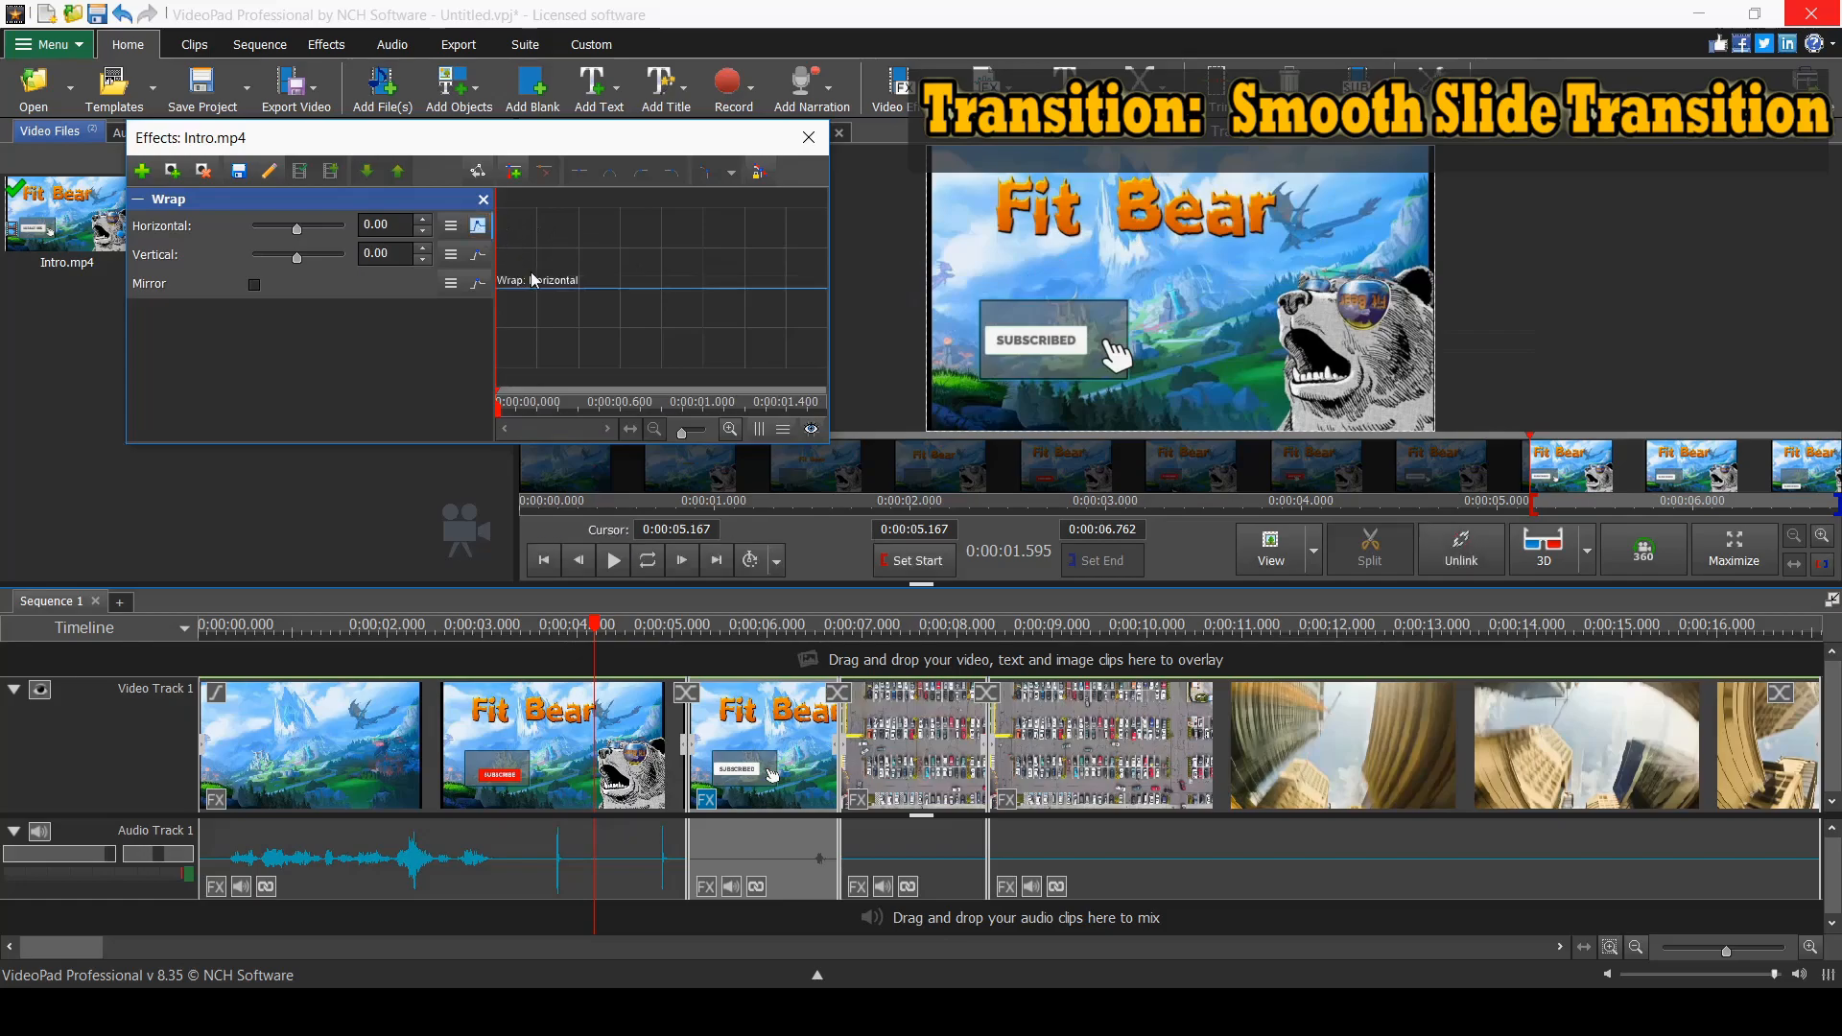
click(594, 415)
drag(594, 415, 497, 416)
click(515, 172)
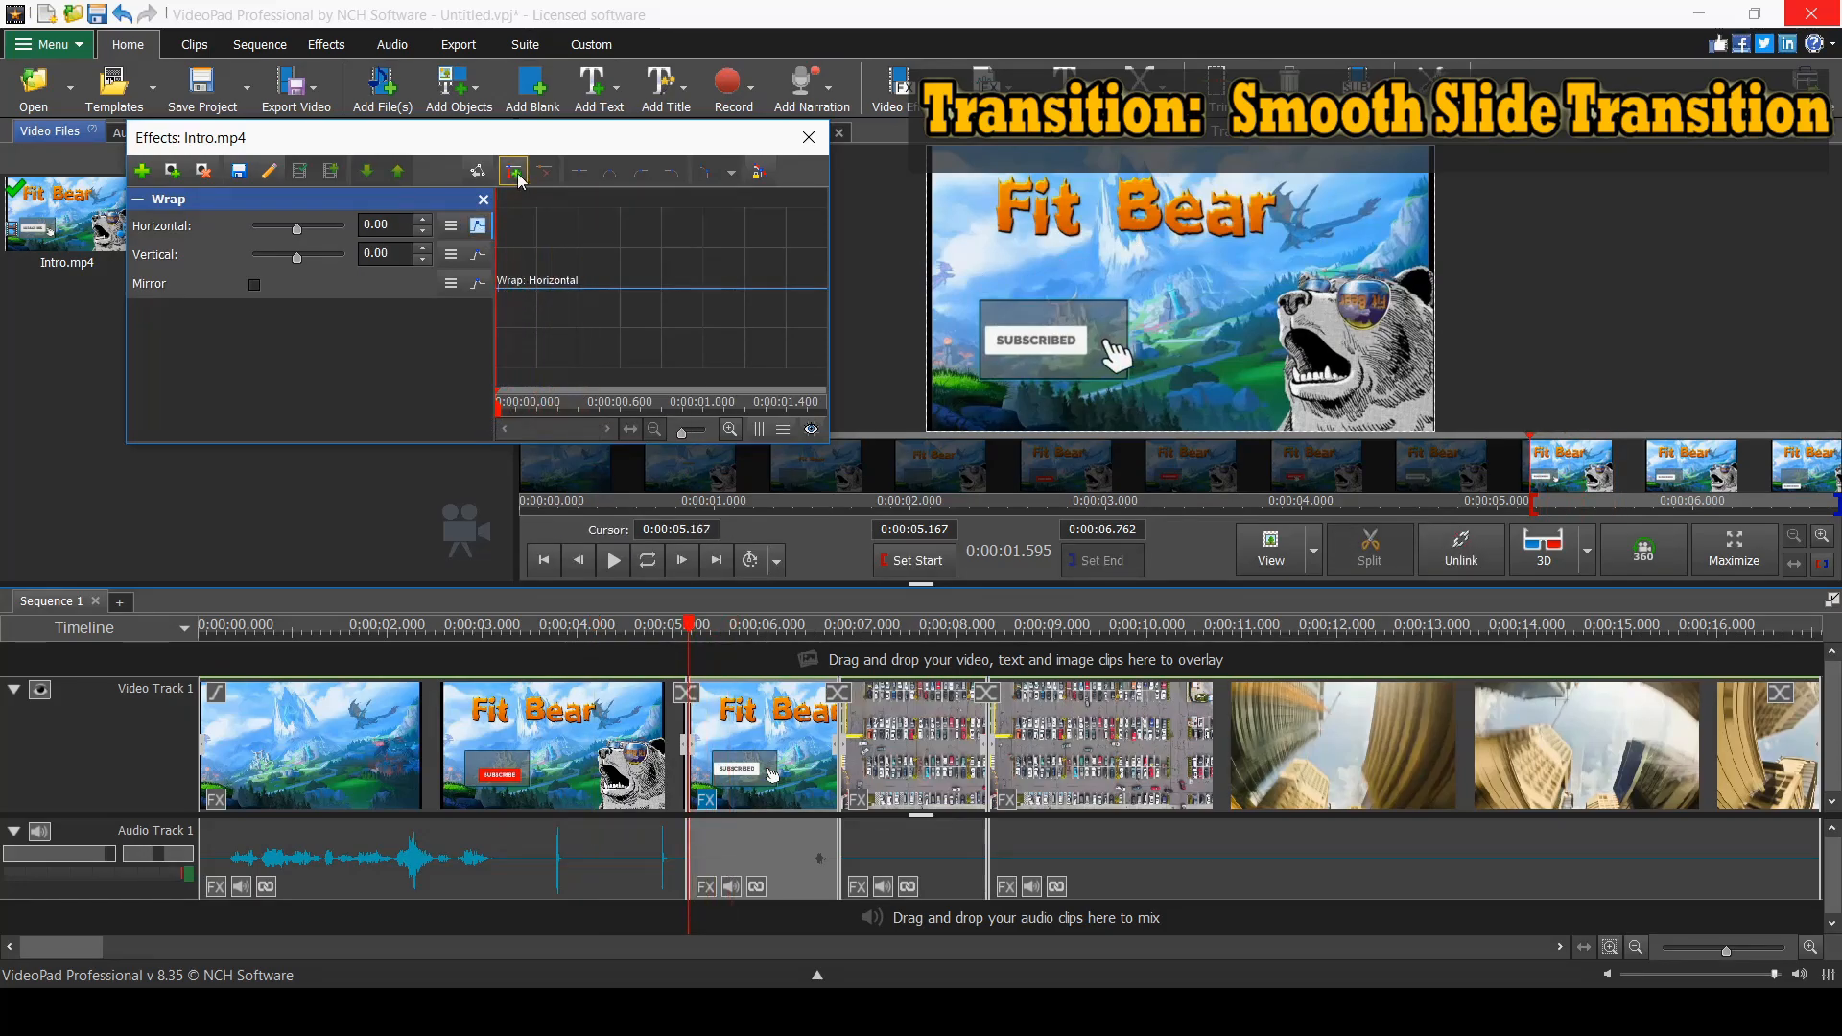
- Add a Horizontal keyframe at the Intro segment's end and set its value to 50
drag(503, 413, 823, 413)
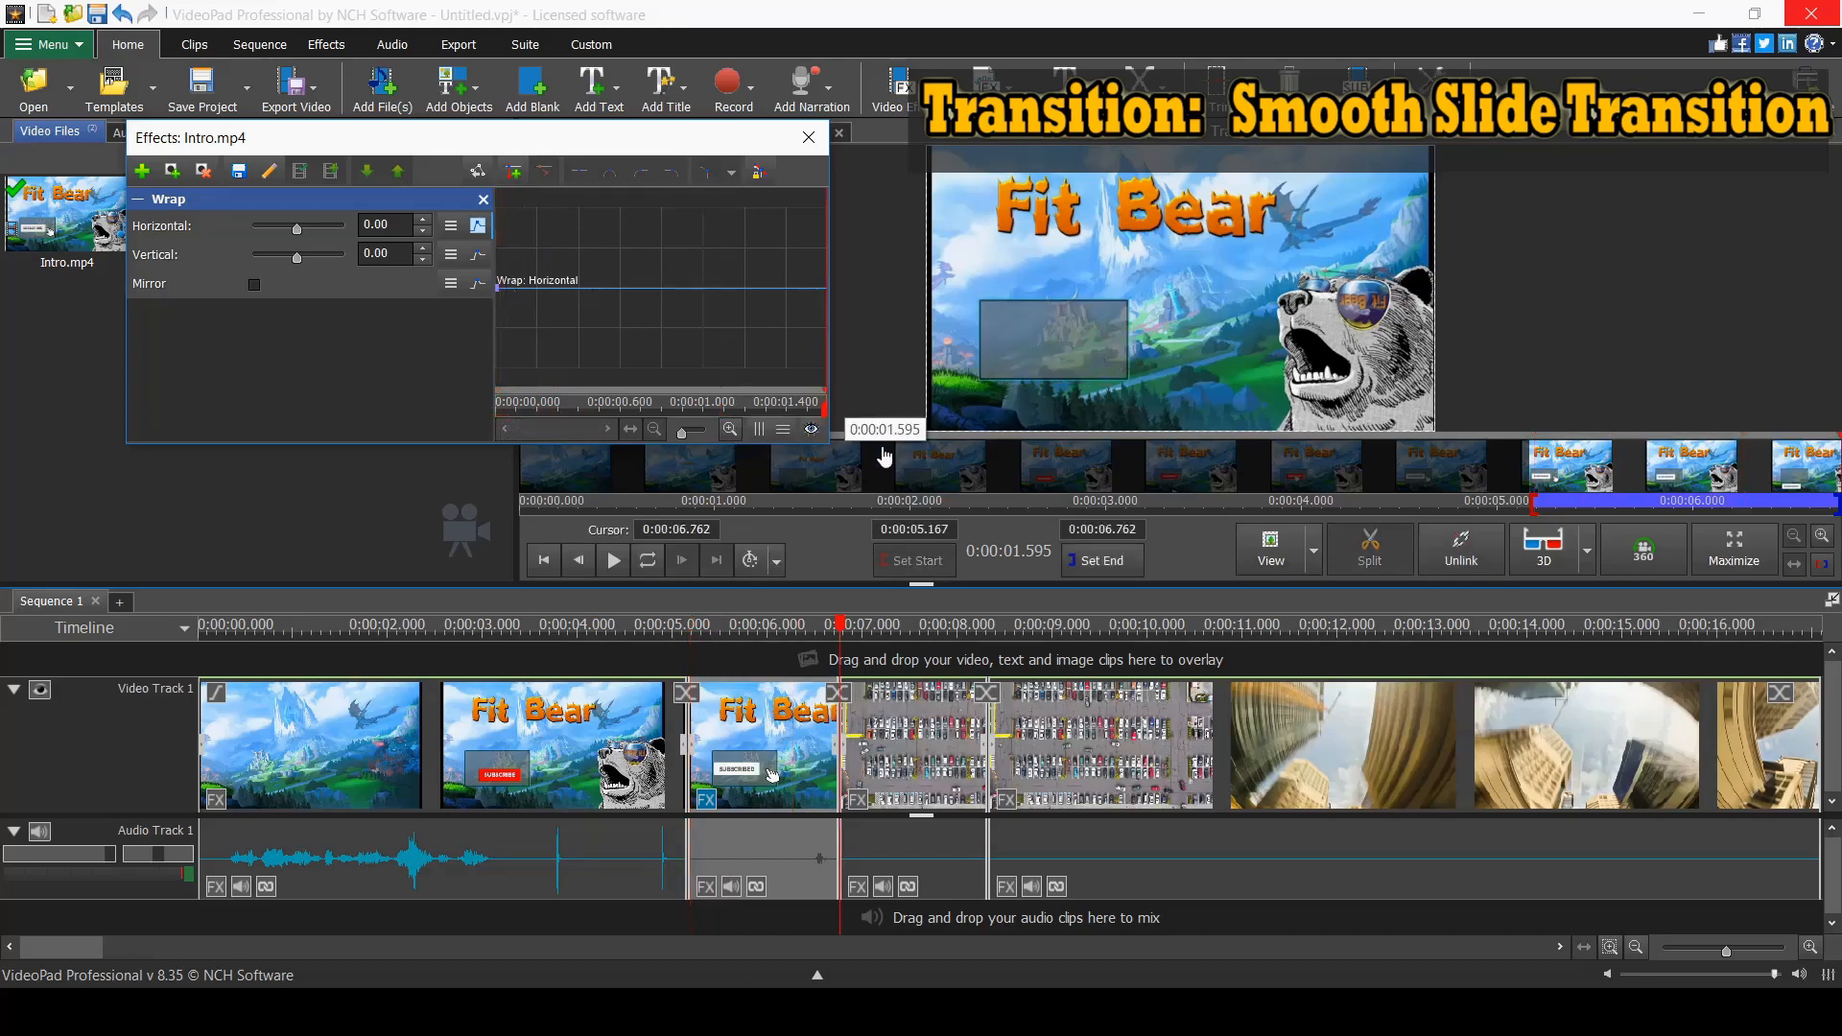
click(523, 182)
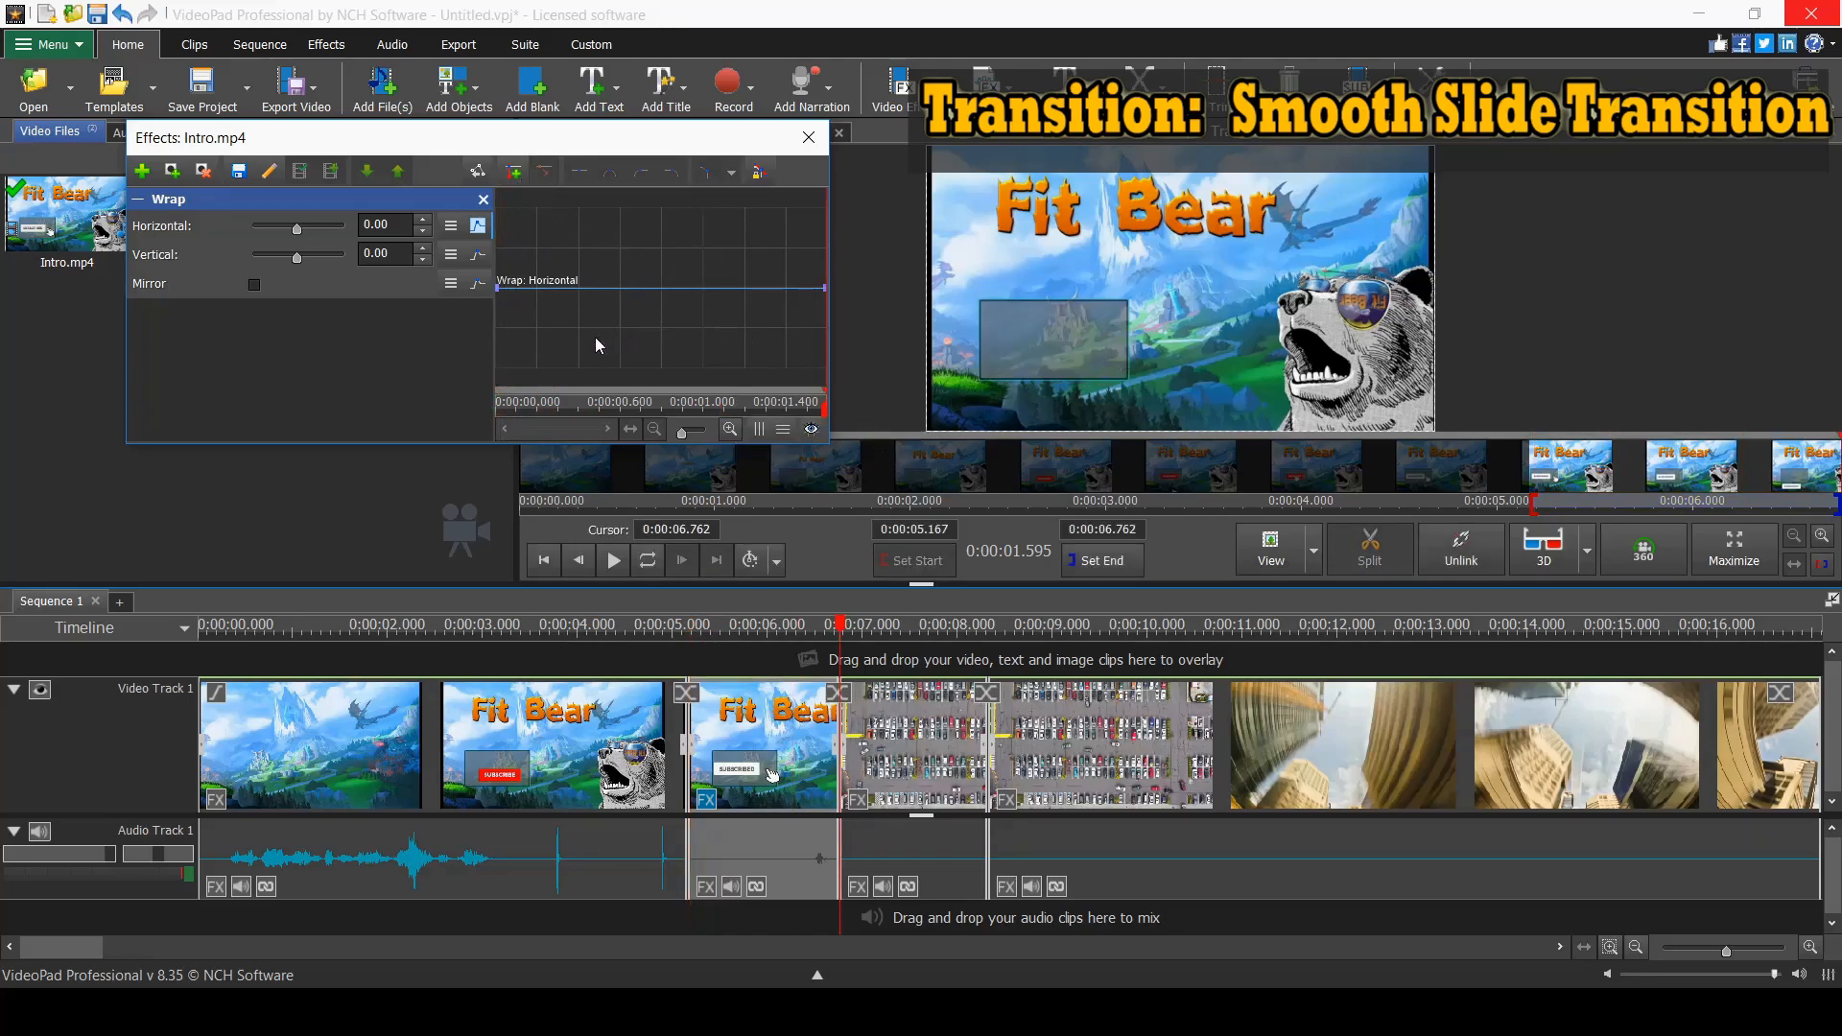
mouse_move(824, 411)
mouse_down()
mouse_move(502, 411)
mouse_move(841, 413)
mouse_up()
text(50)
key(Return)
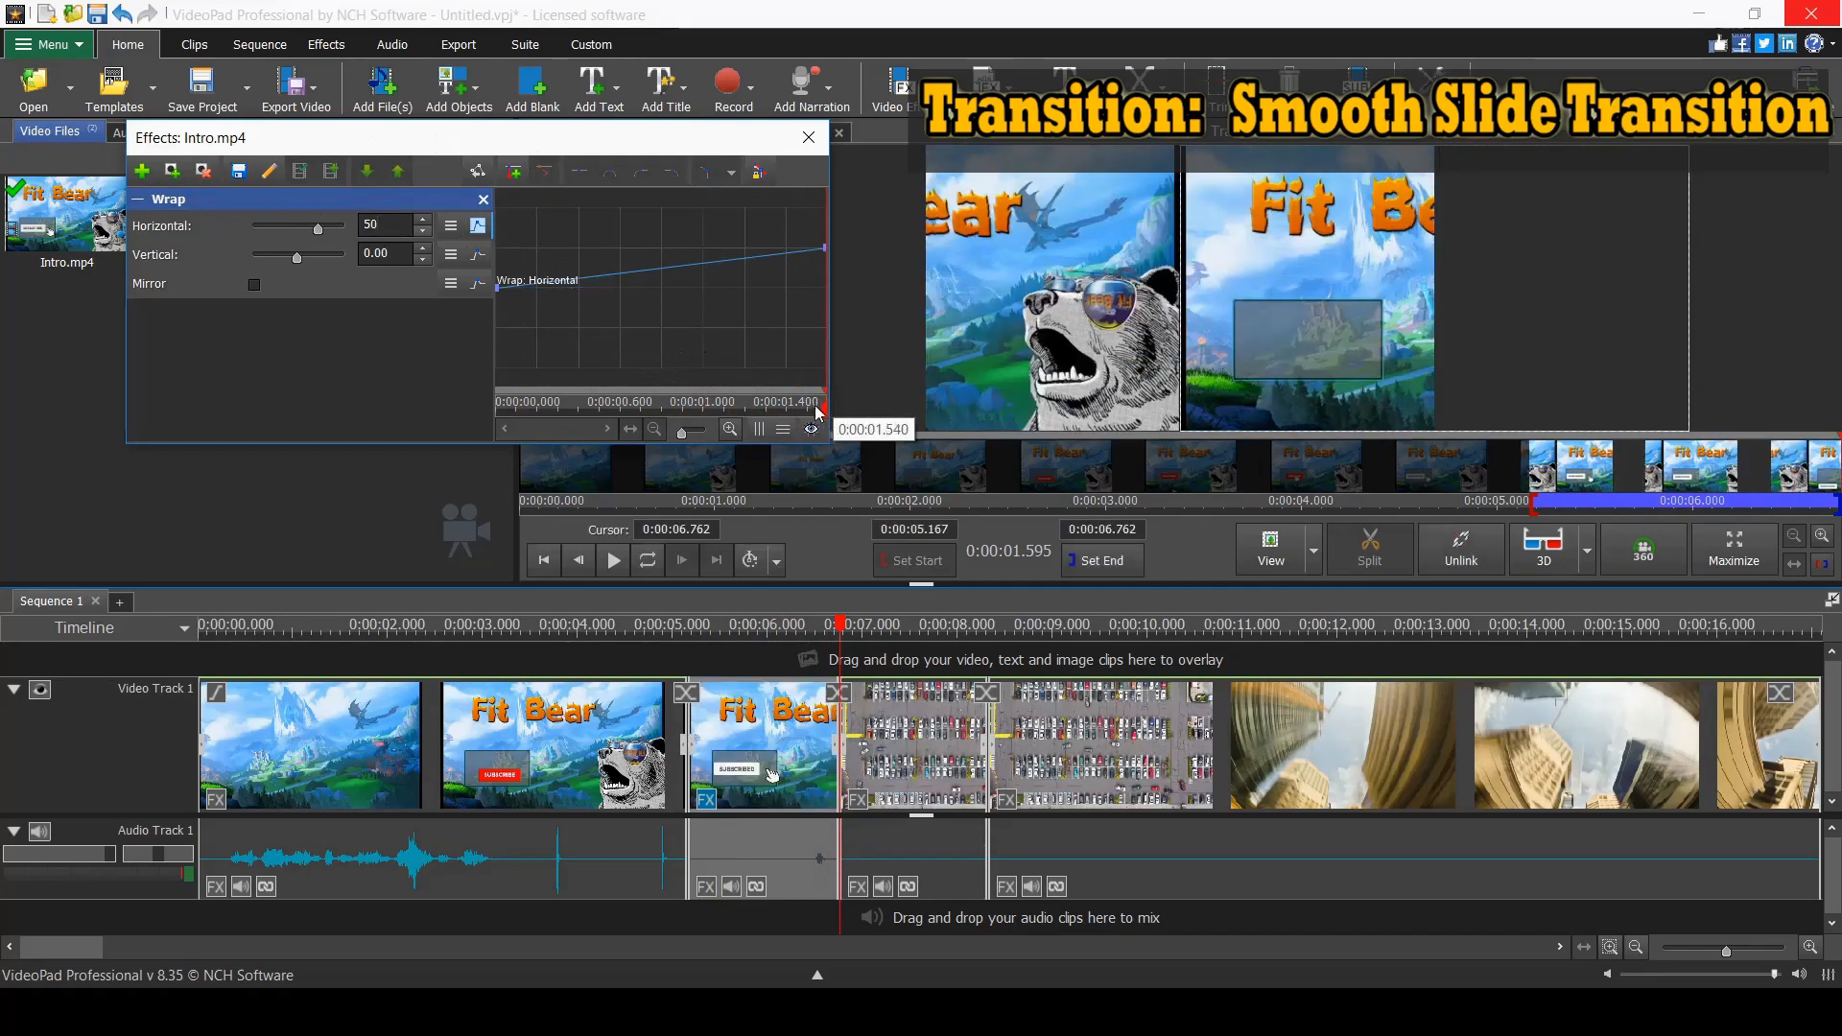
- Bend the Horizontal Wrap curve near its end keyframe so the slide starts slowly and accelerates, and check the motion
click(722, 406)
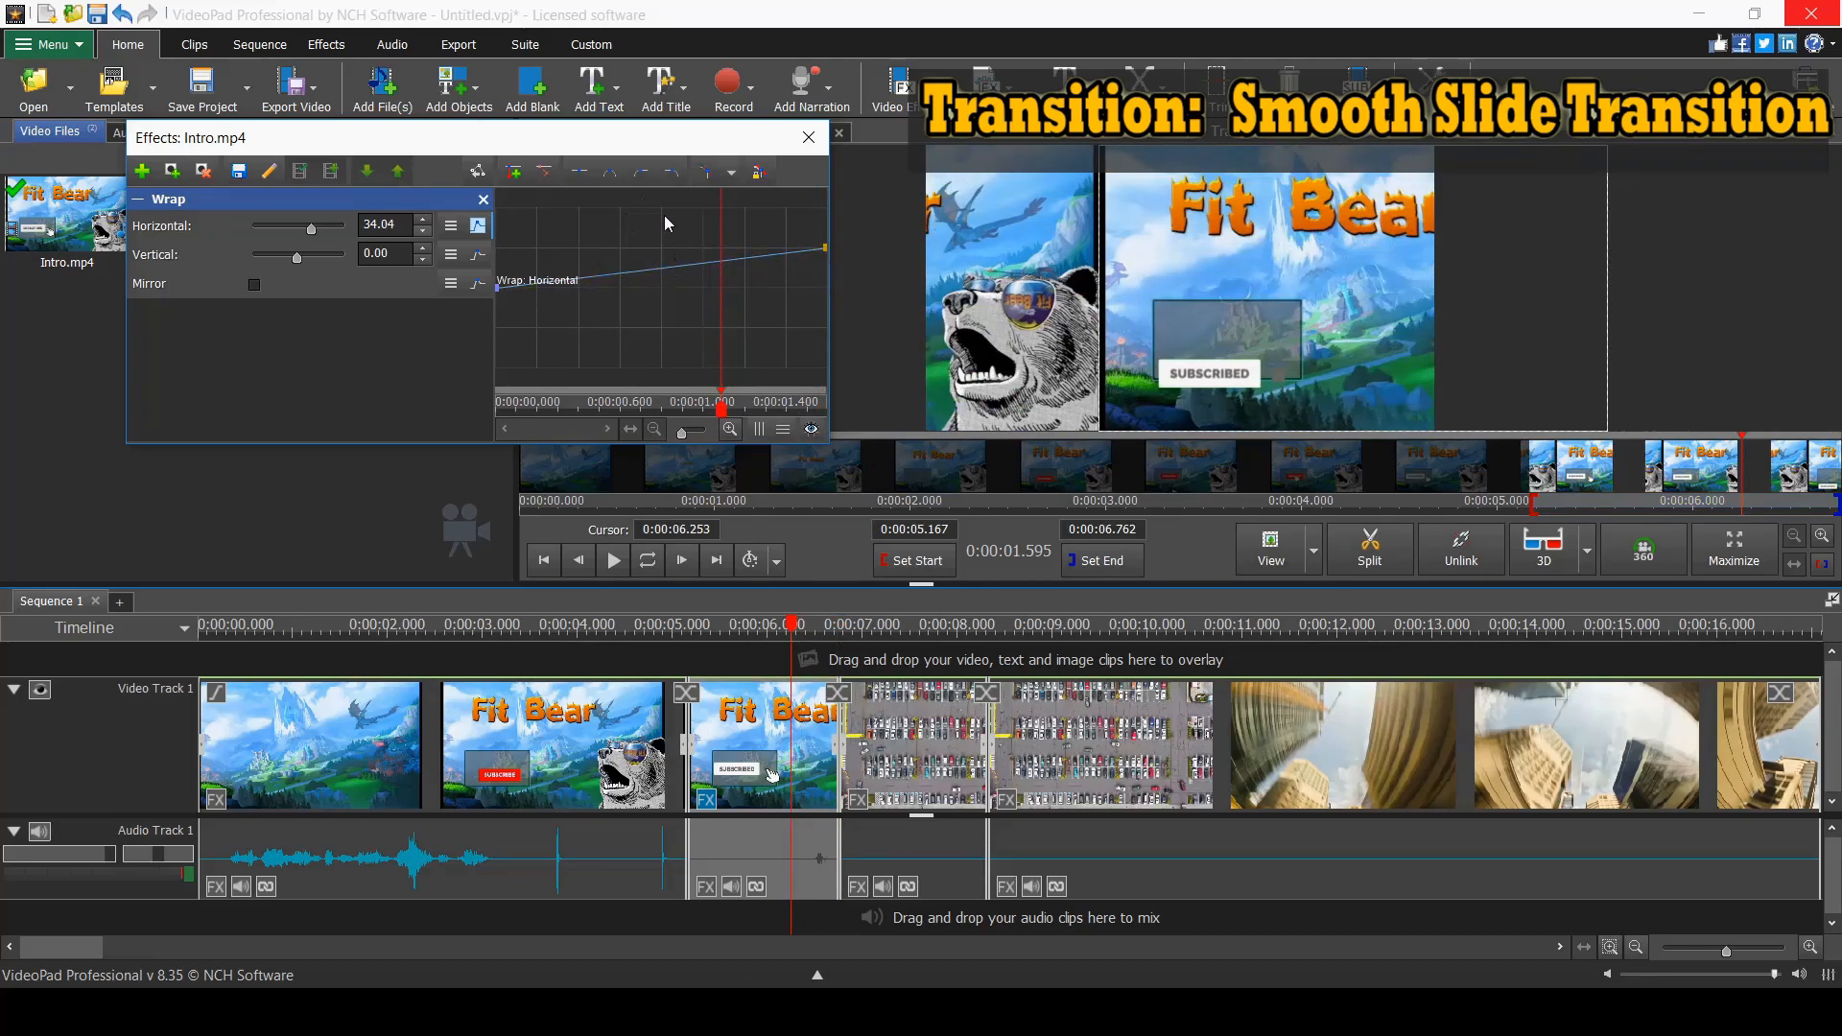
click(749, 257)
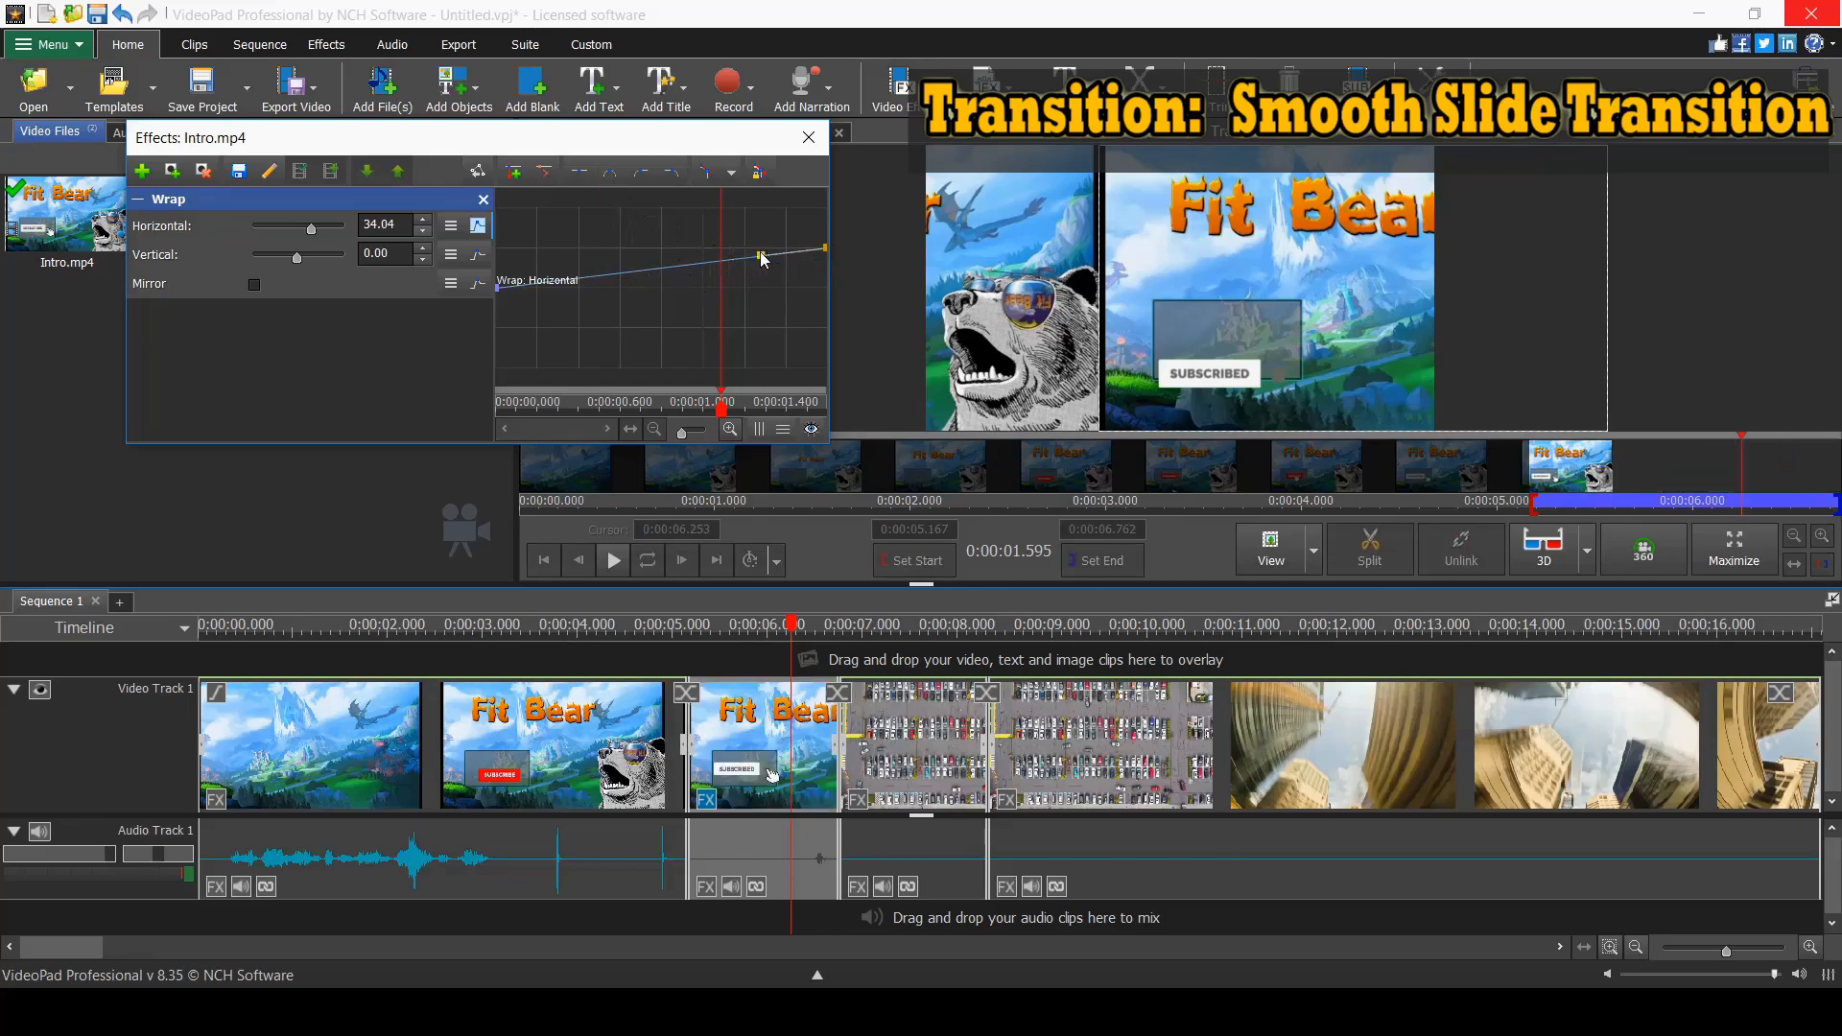
drag(763, 259, 822, 303)
drag(715, 411, 768, 415)
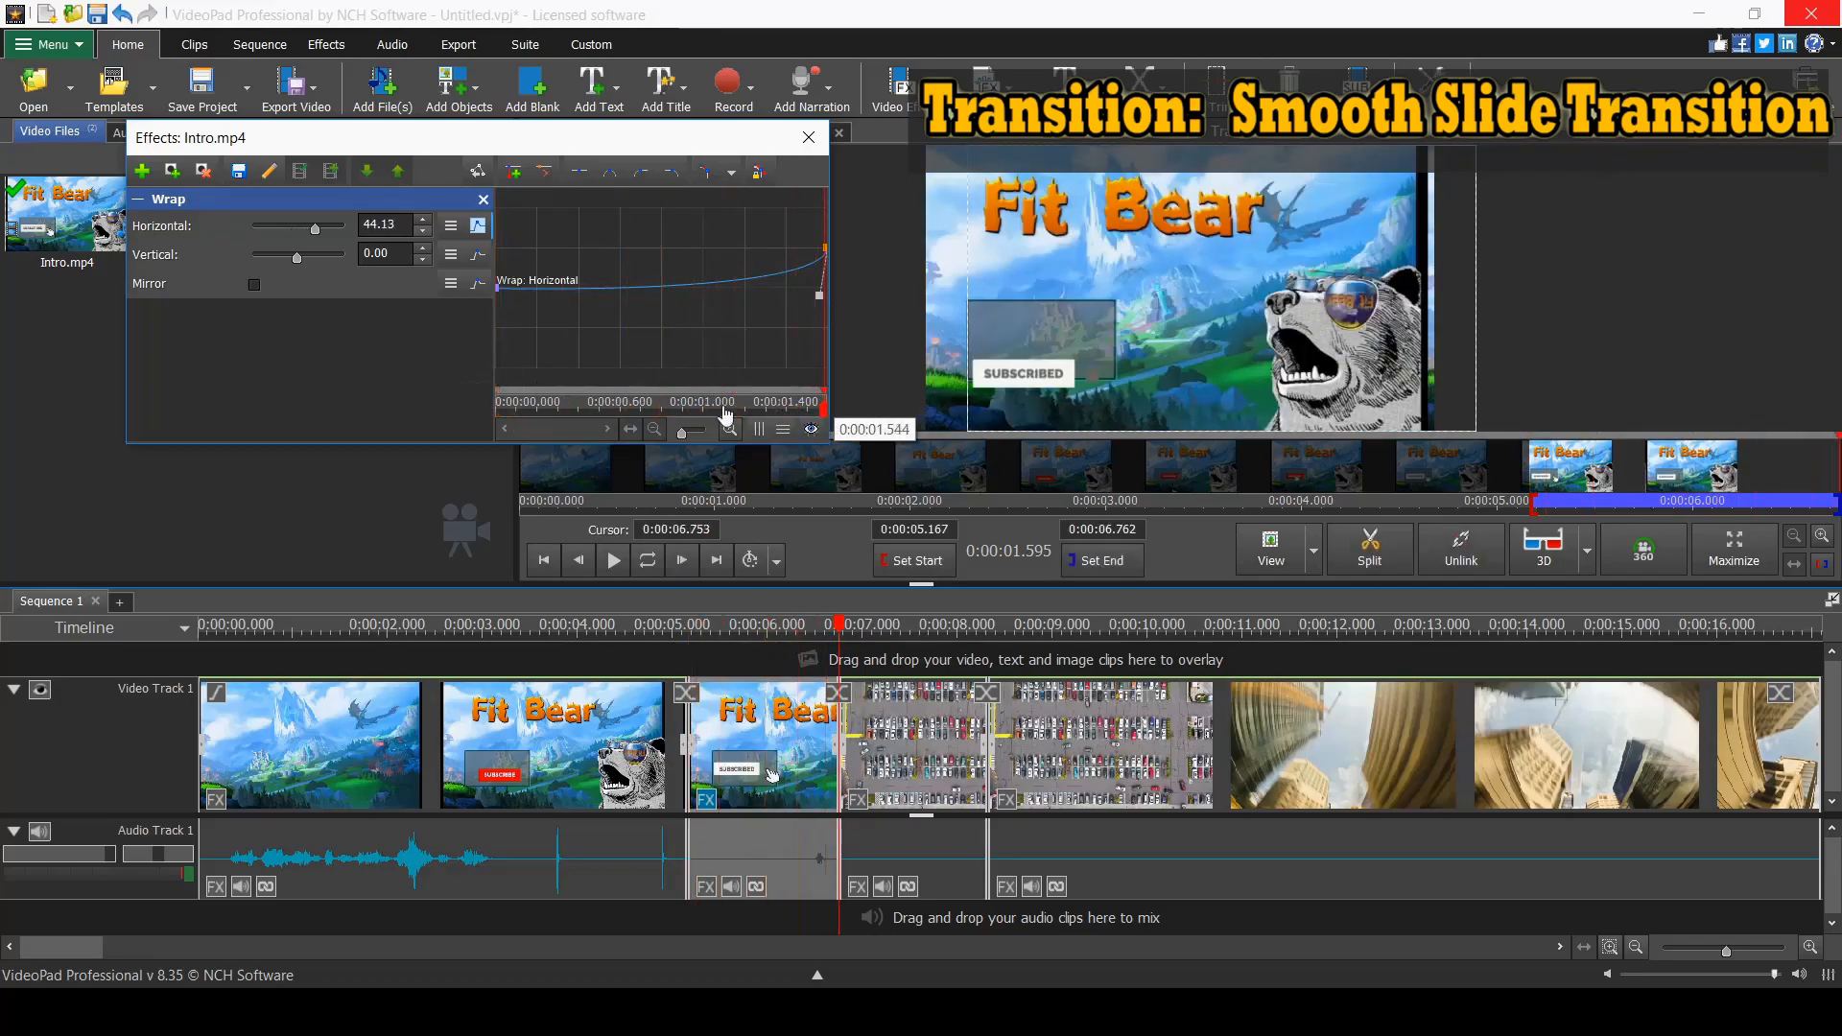
- Enable Mirror on the Intro segment's Wrap effect, close its effects and check the join in the sequence preview
click(254, 284)
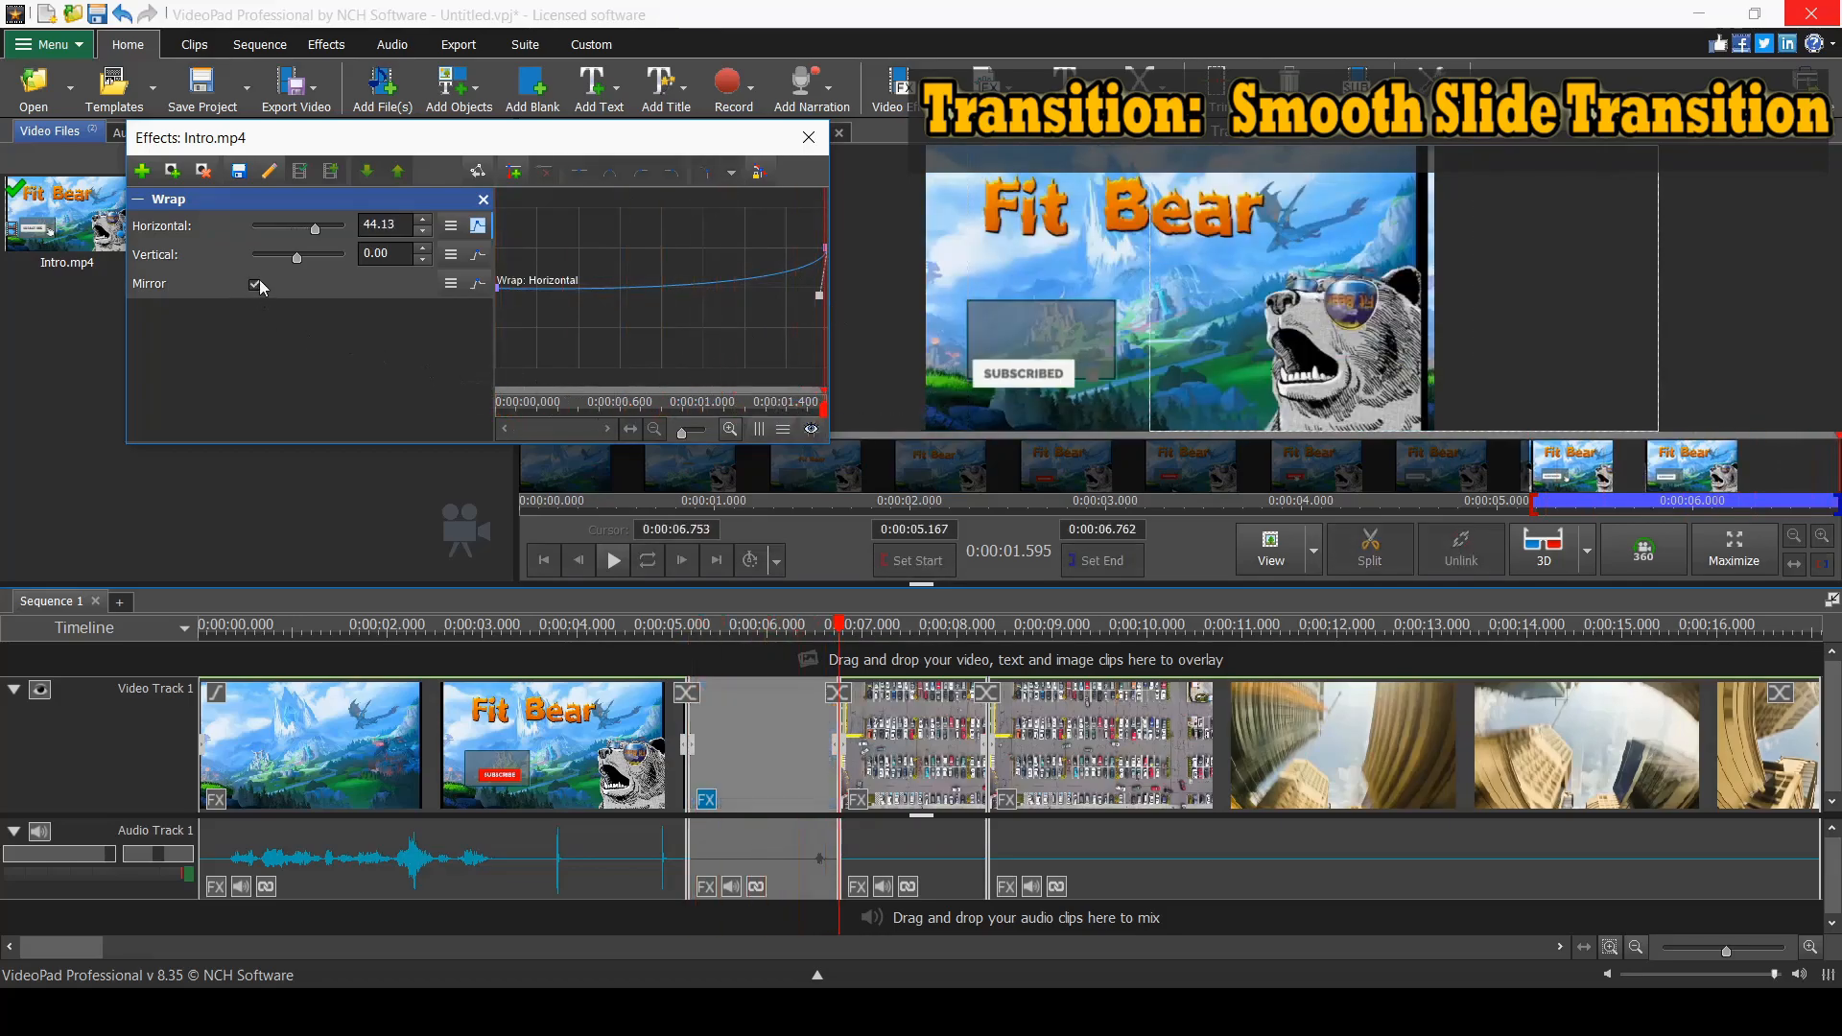
click(809, 134)
click(720, 626)
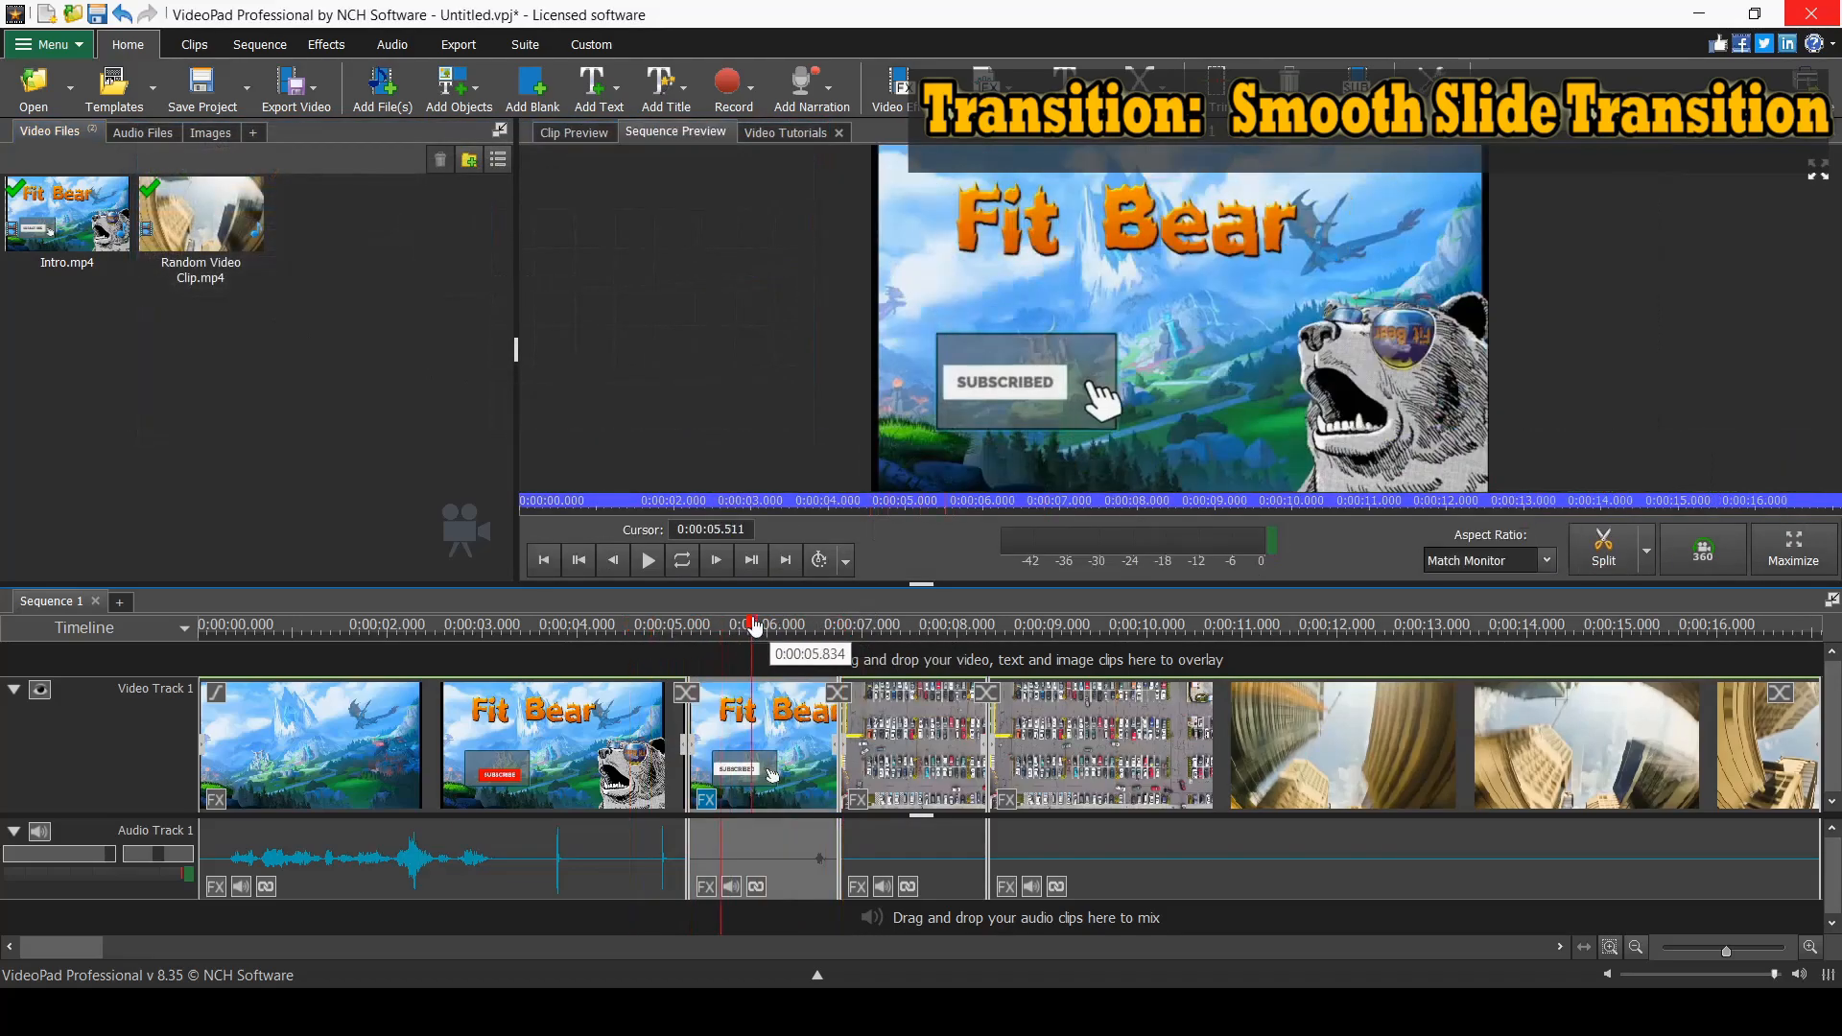
click(1086, 625)
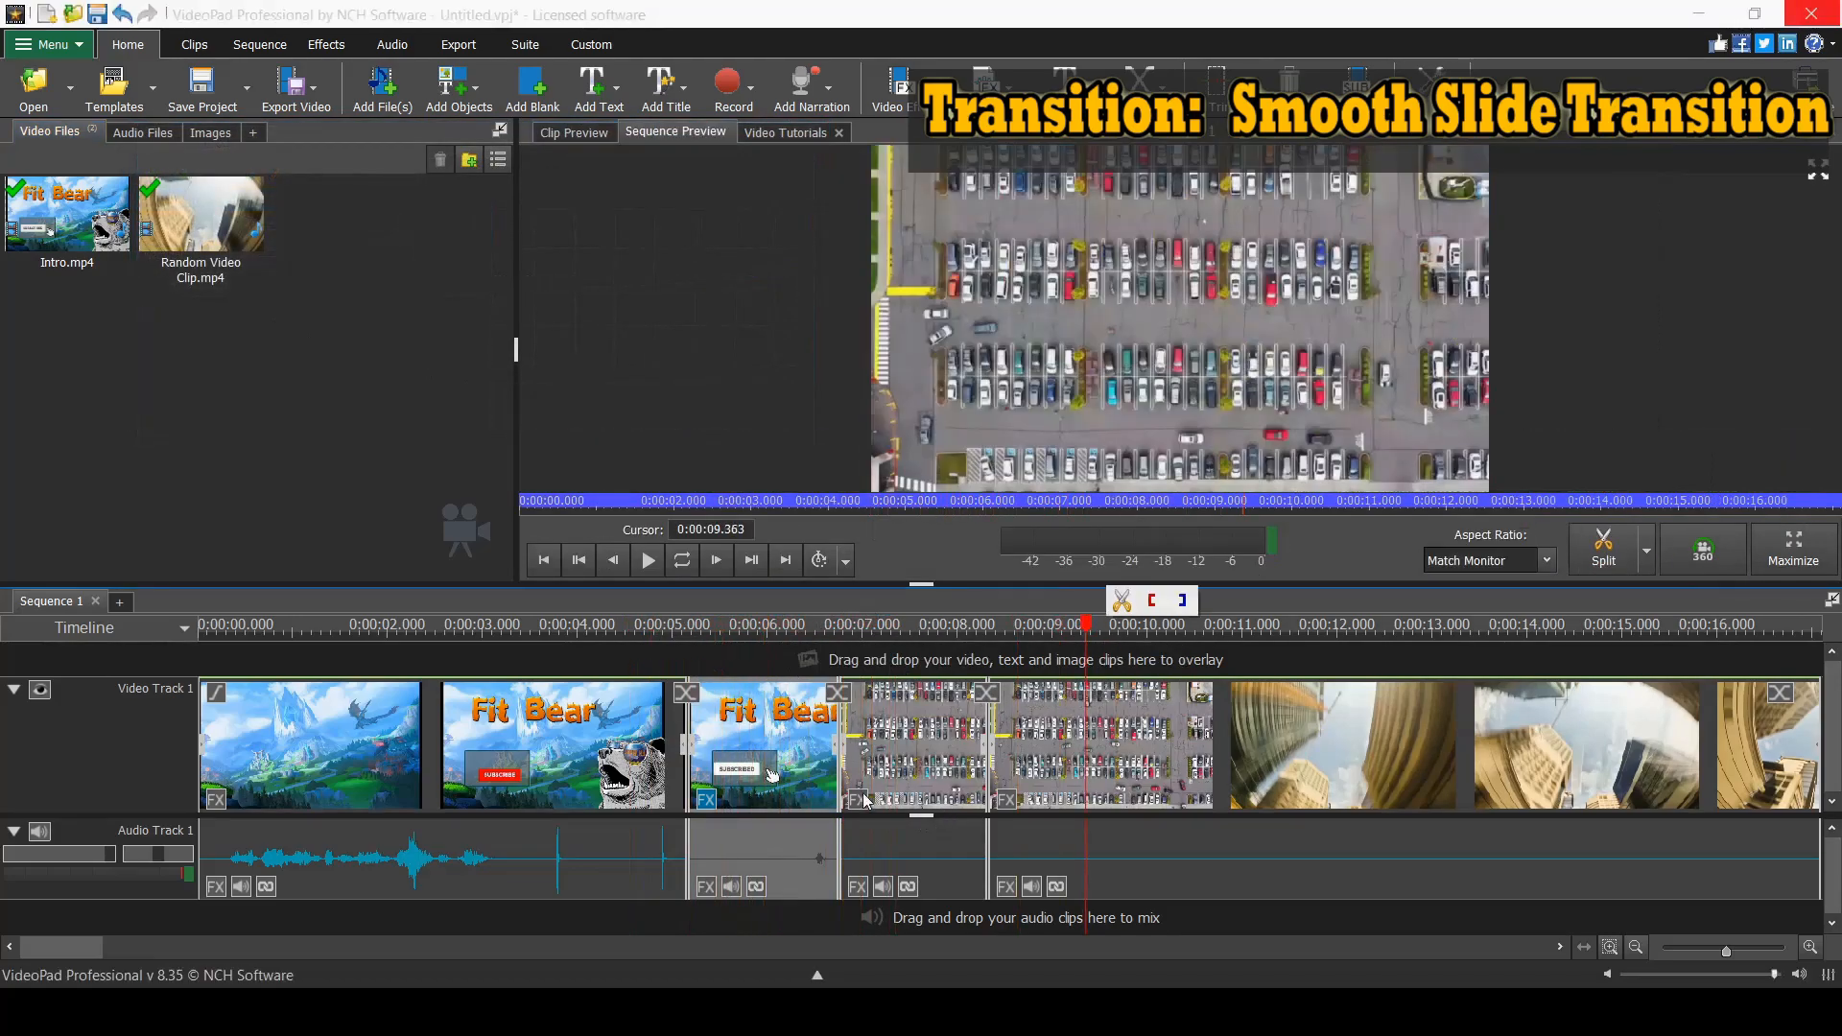
- Add the Wrap effect to the short Random Video Clip segment just after the join
click(859, 799)
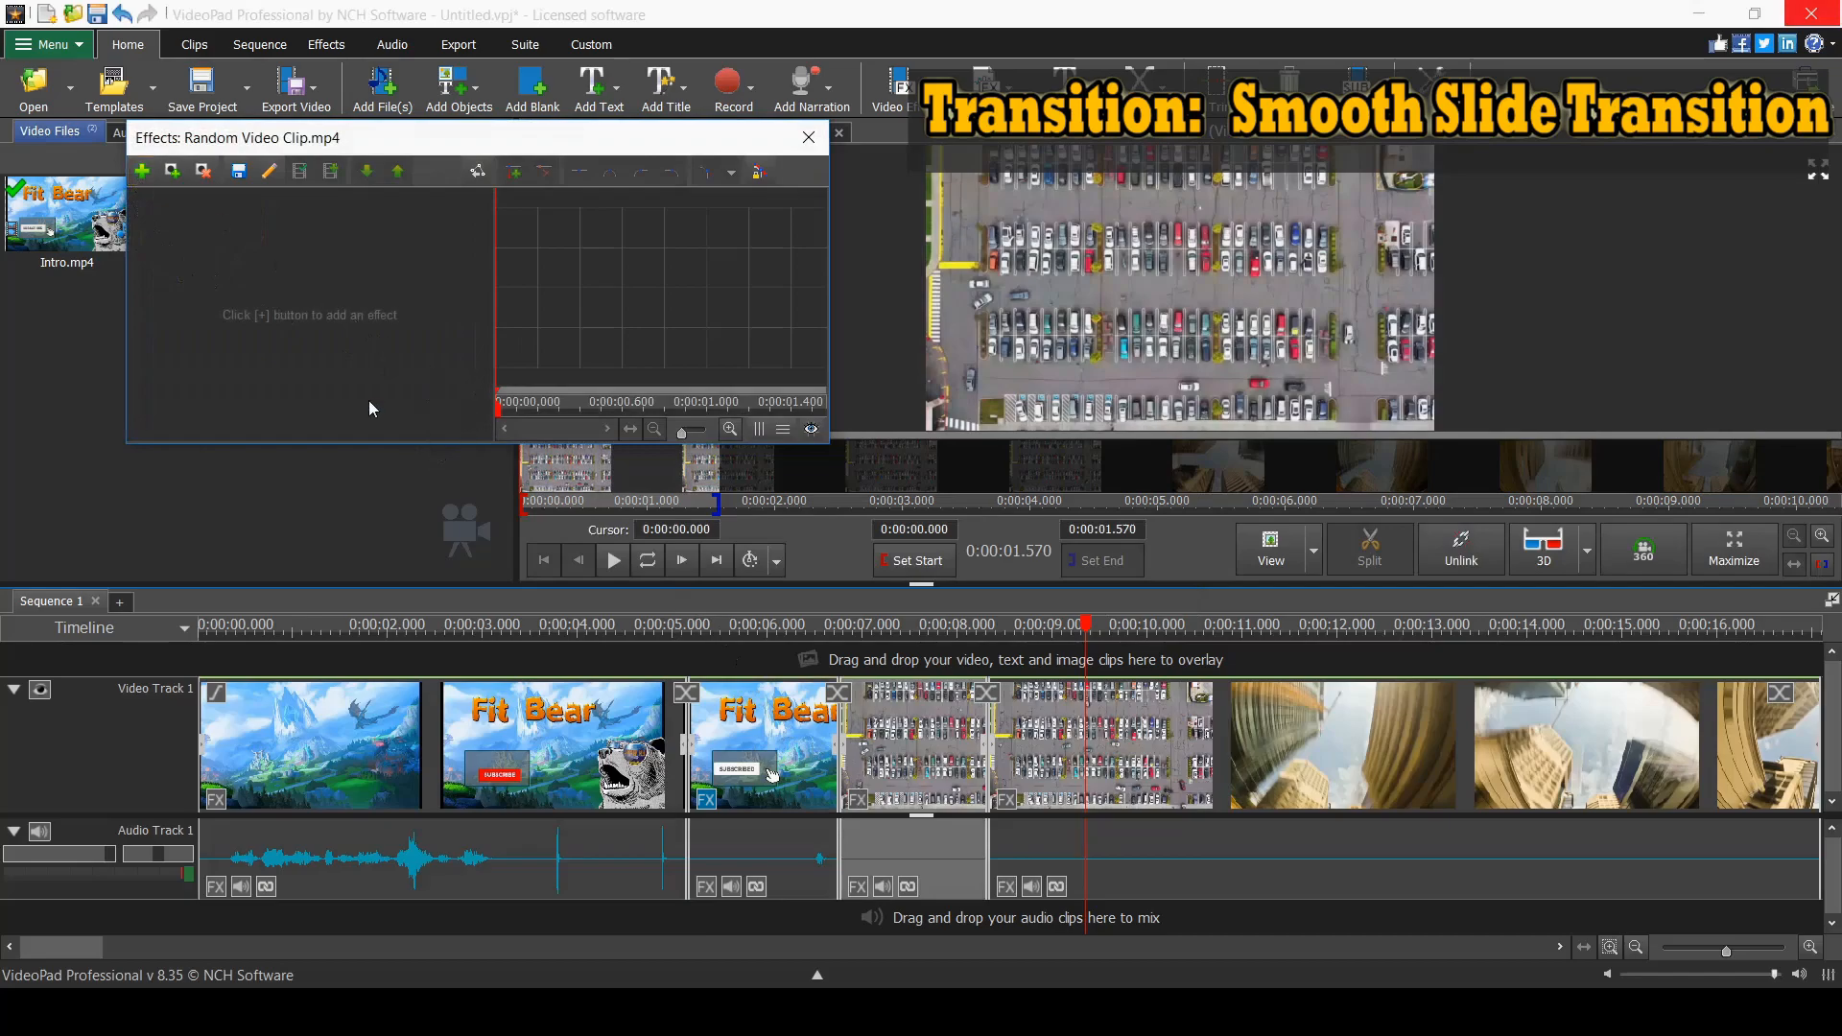
click(144, 177)
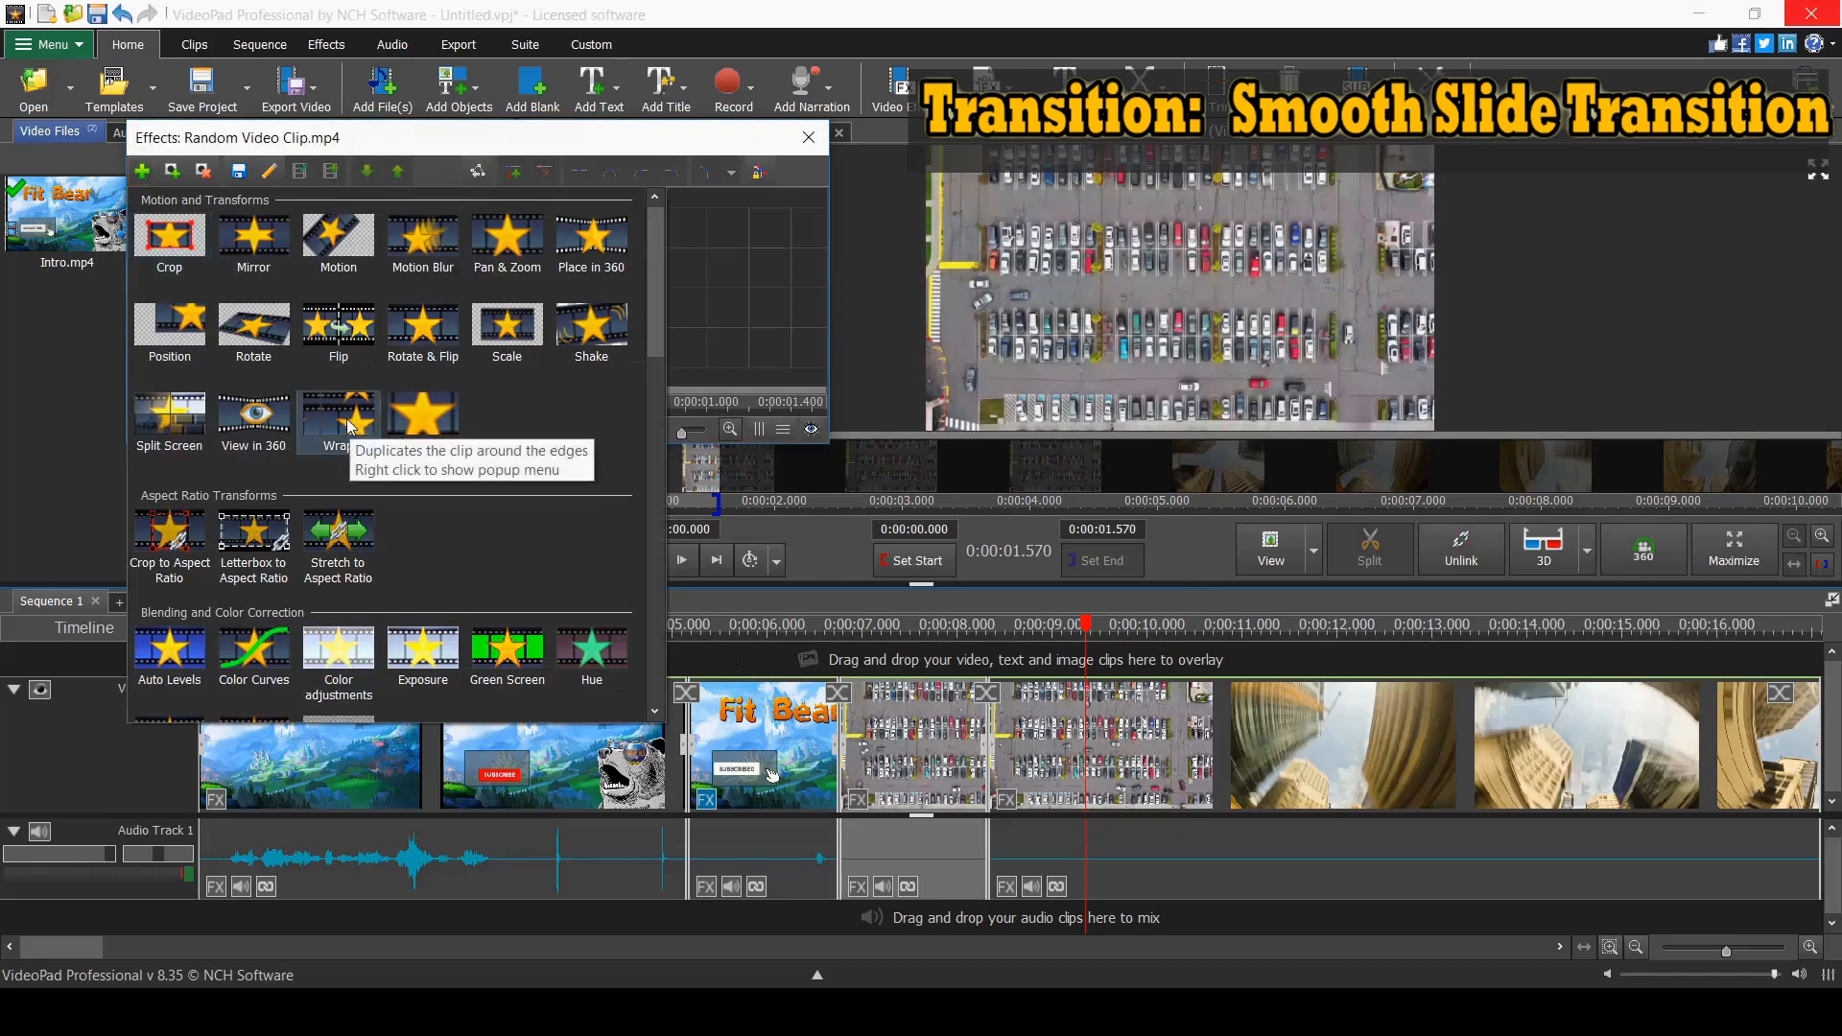
click(338, 420)
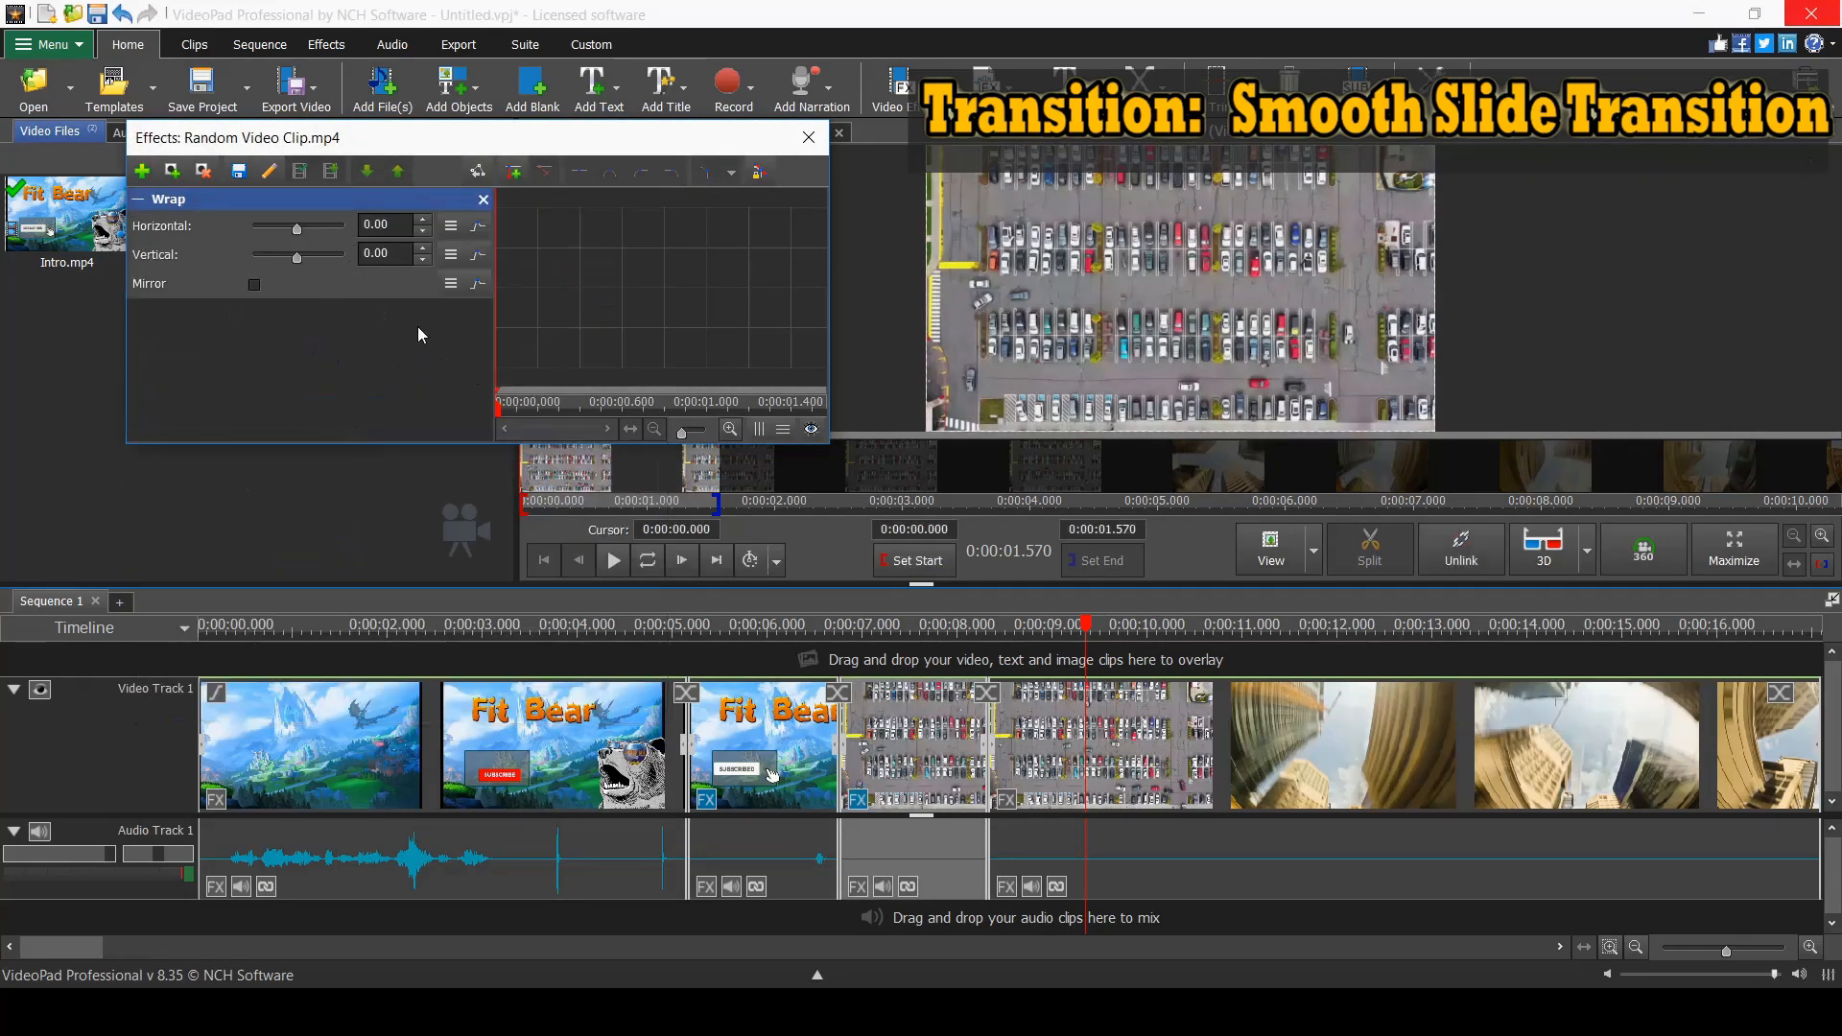
- Enable Mirror and Horizontal keyframing on the Random Video Clip segment's Wrap effect, and add a keyframe at its start
click(478, 227)
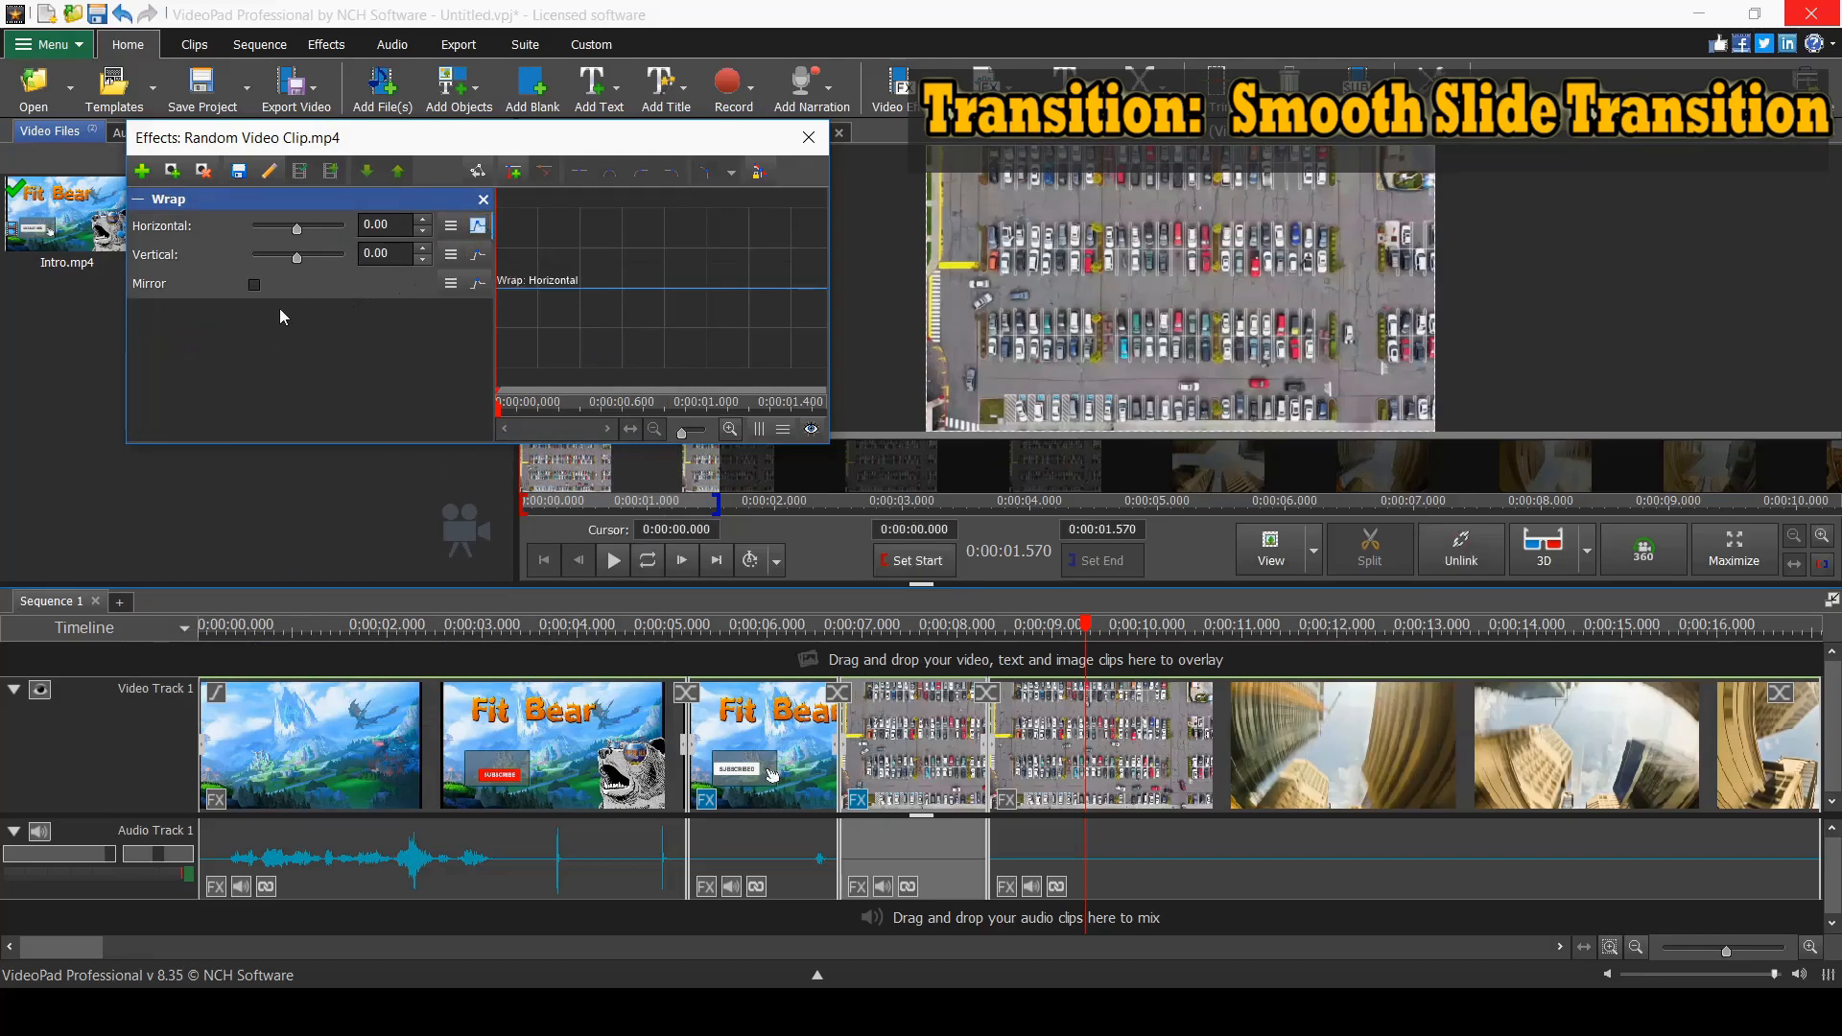
click(255, 285)
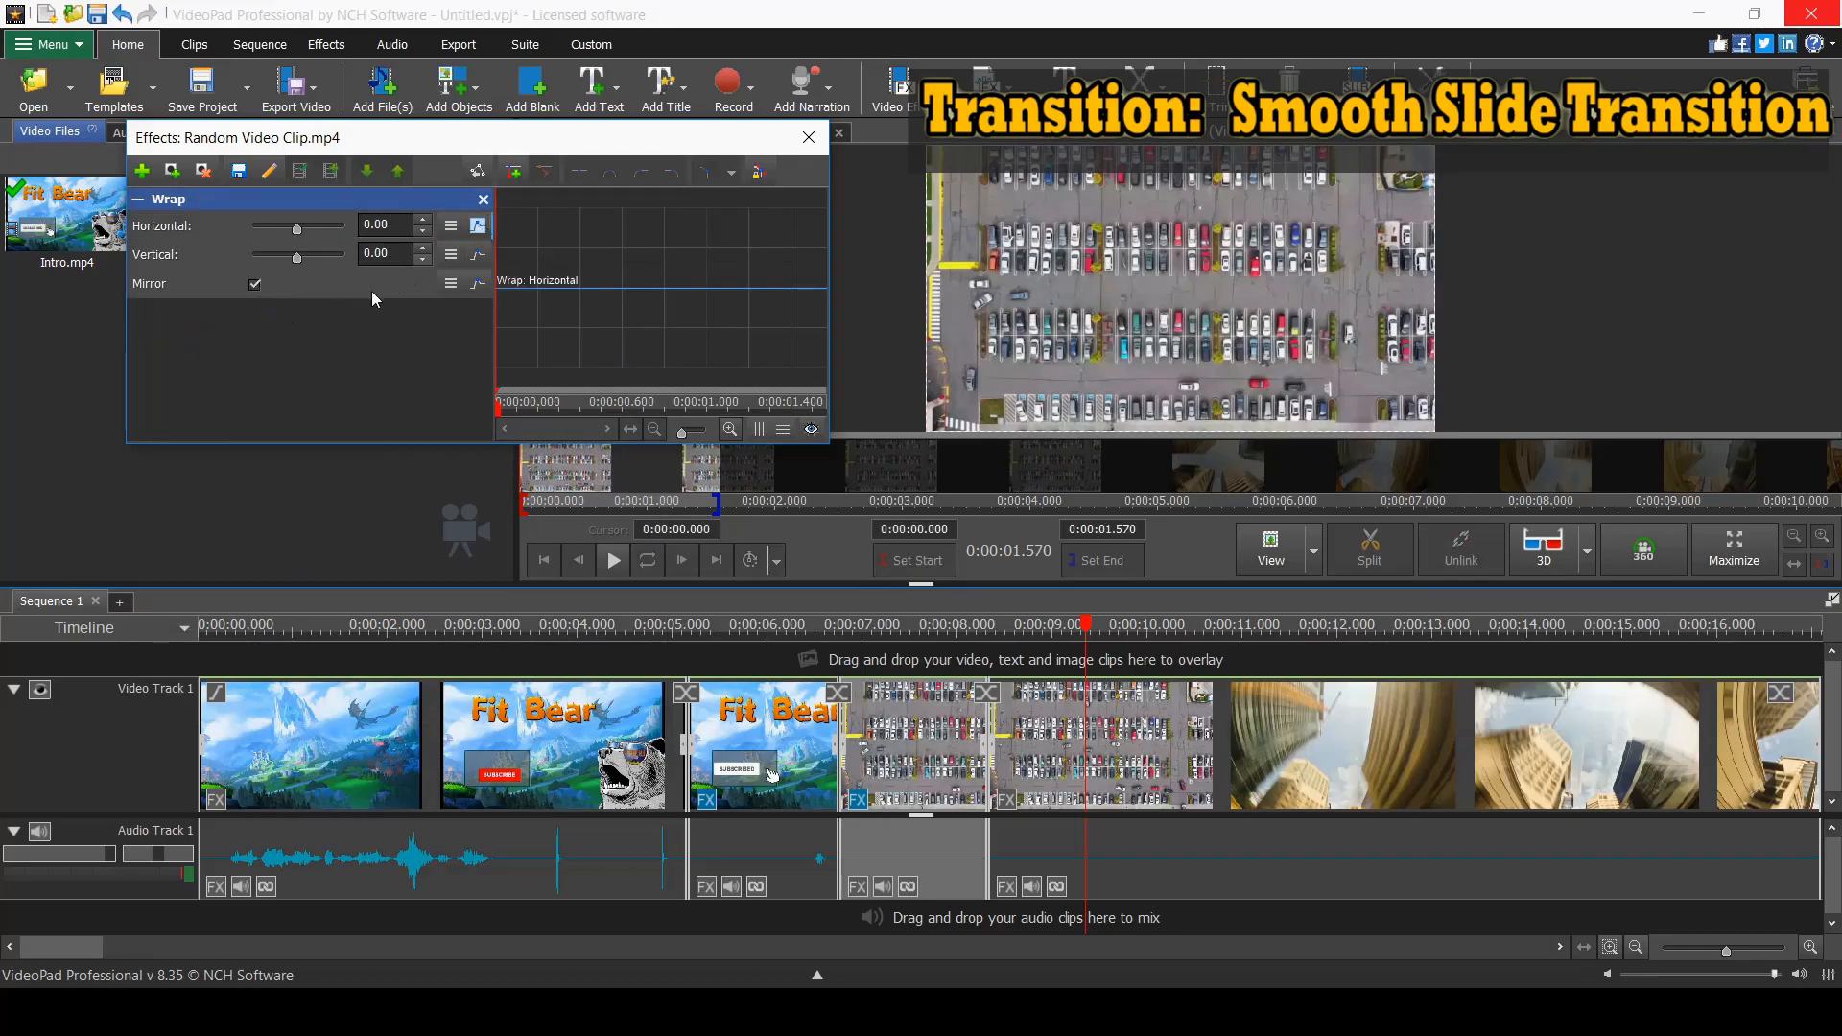
click(514, 180)
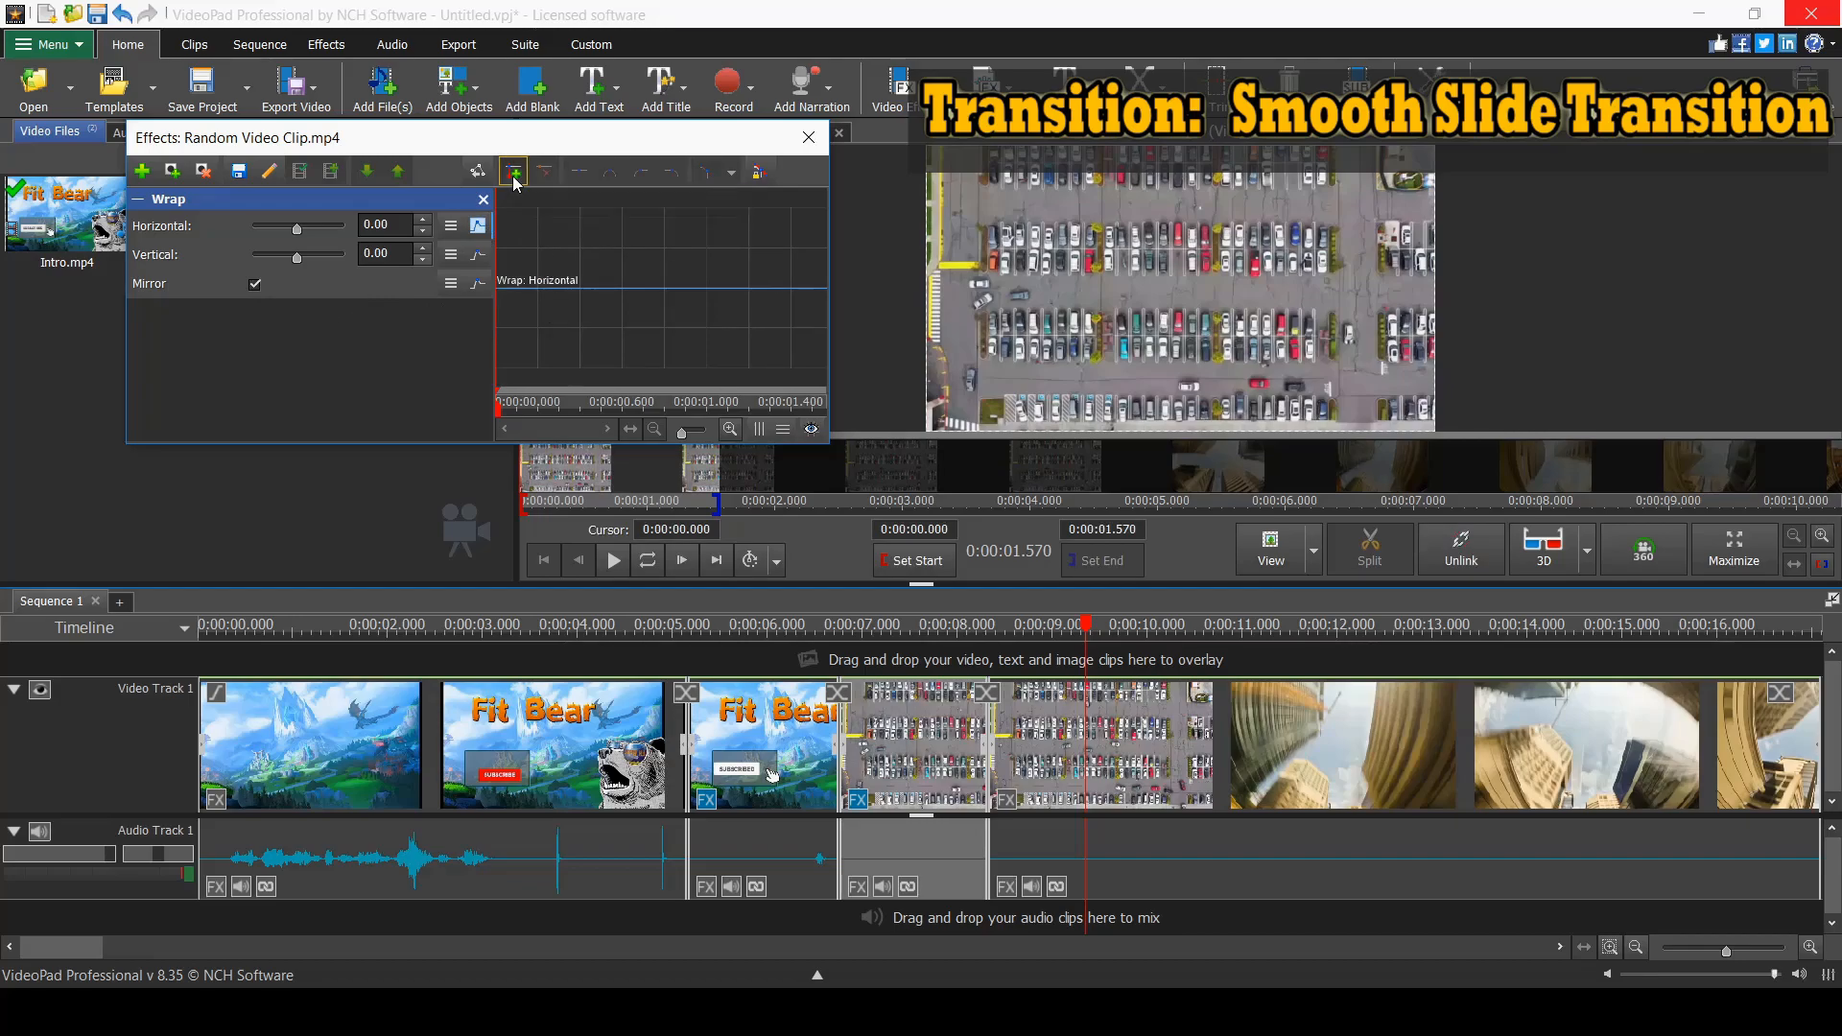
- Add a Horizontal Wrap keyframe at the segment's end, set the start keyframe to -50, and check the motion
drag(512, 413, 823, 409)
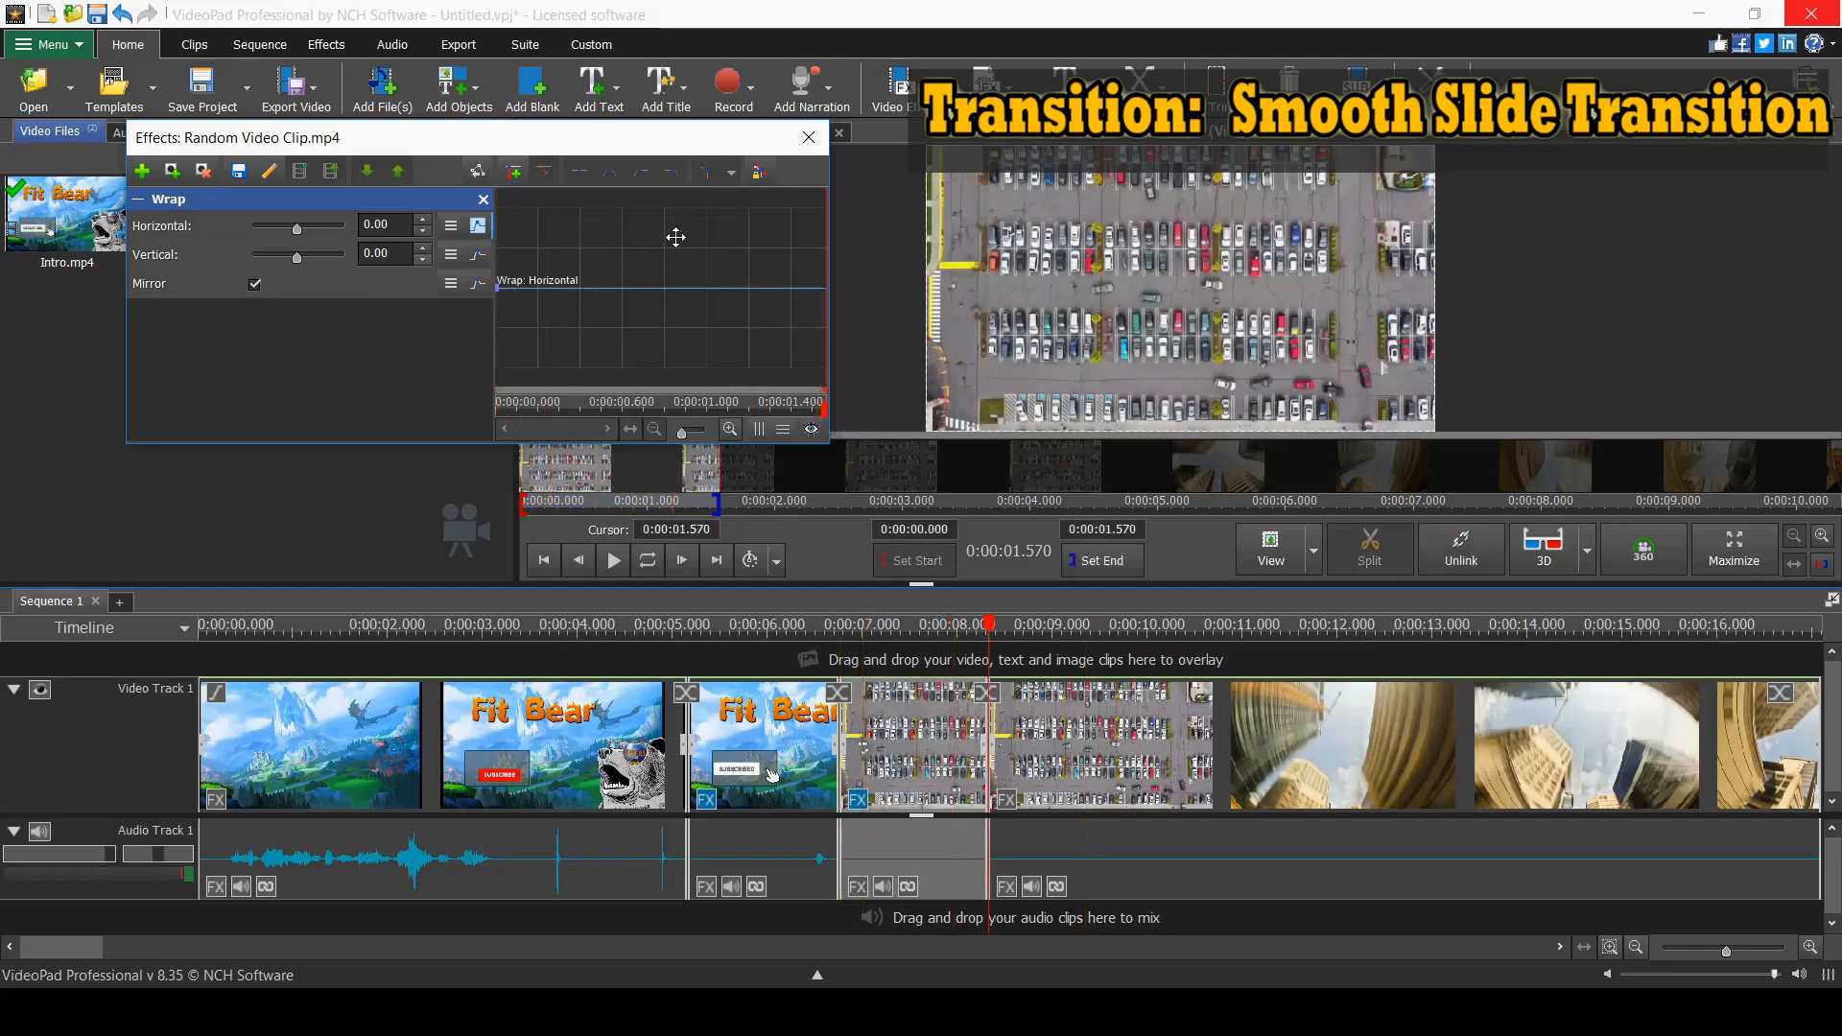
click(513, 182)
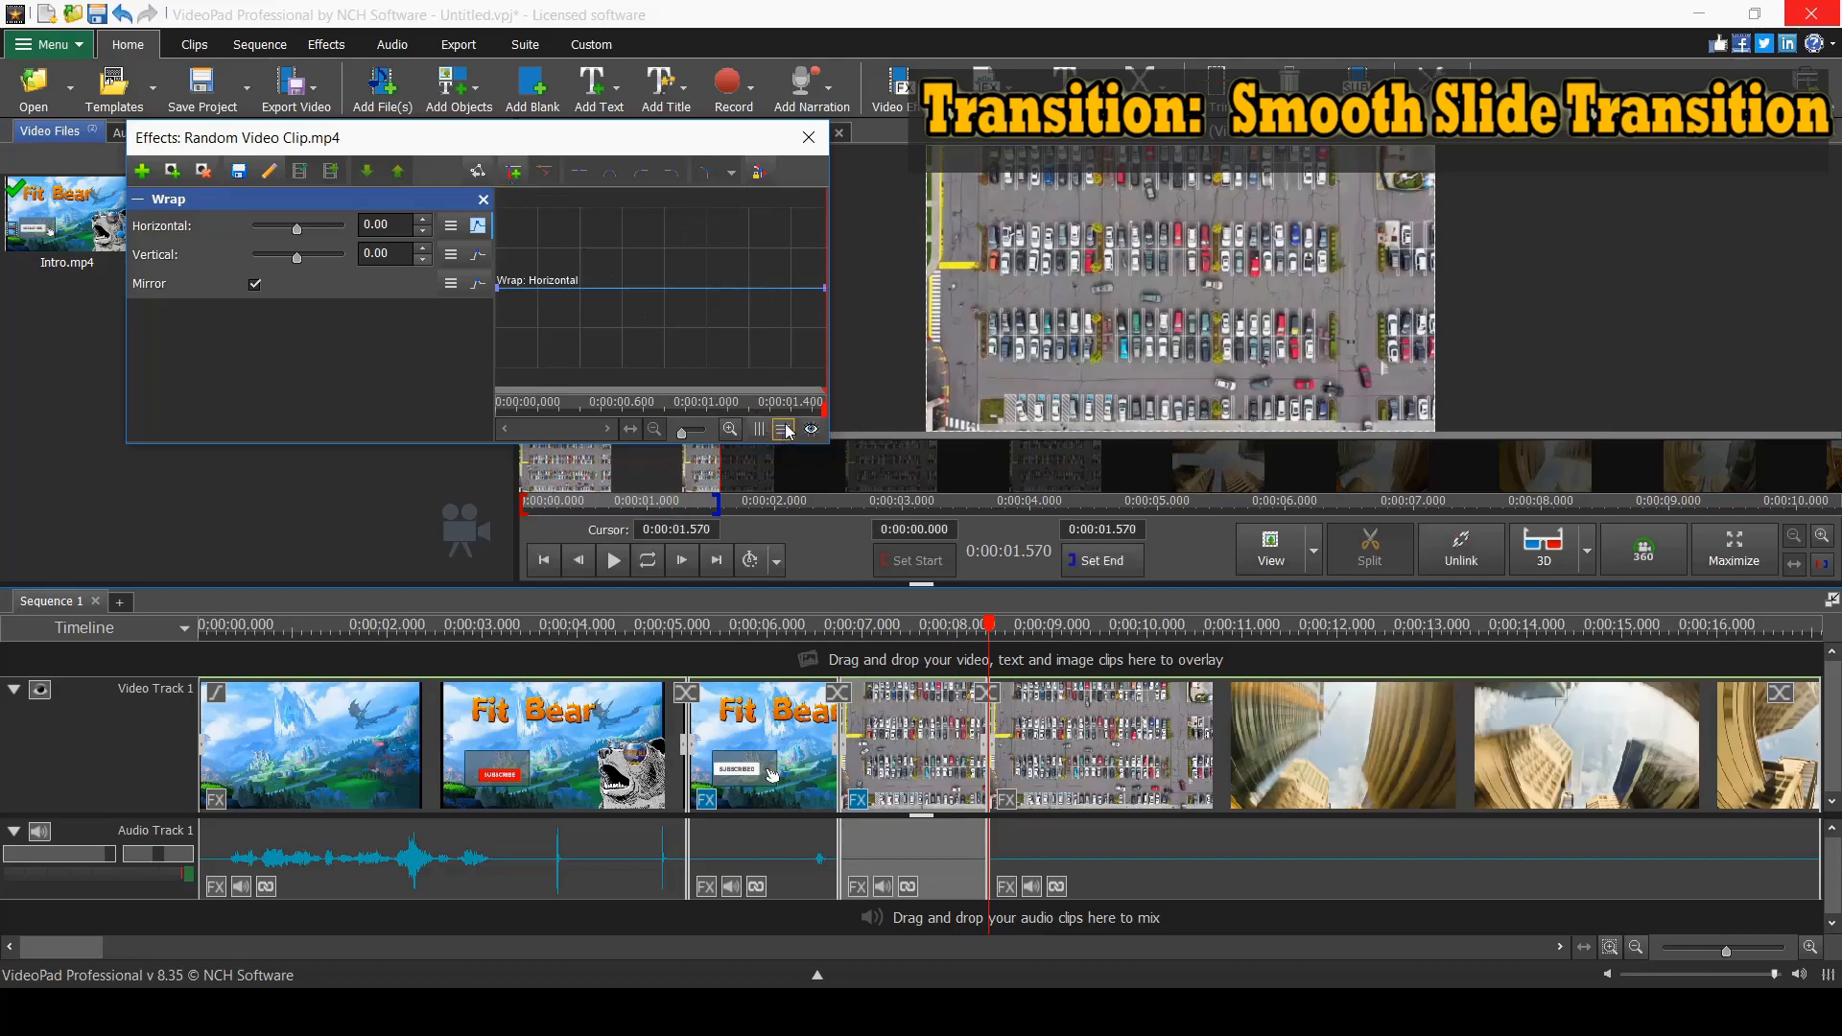
drag(827, 418, 498, 413)
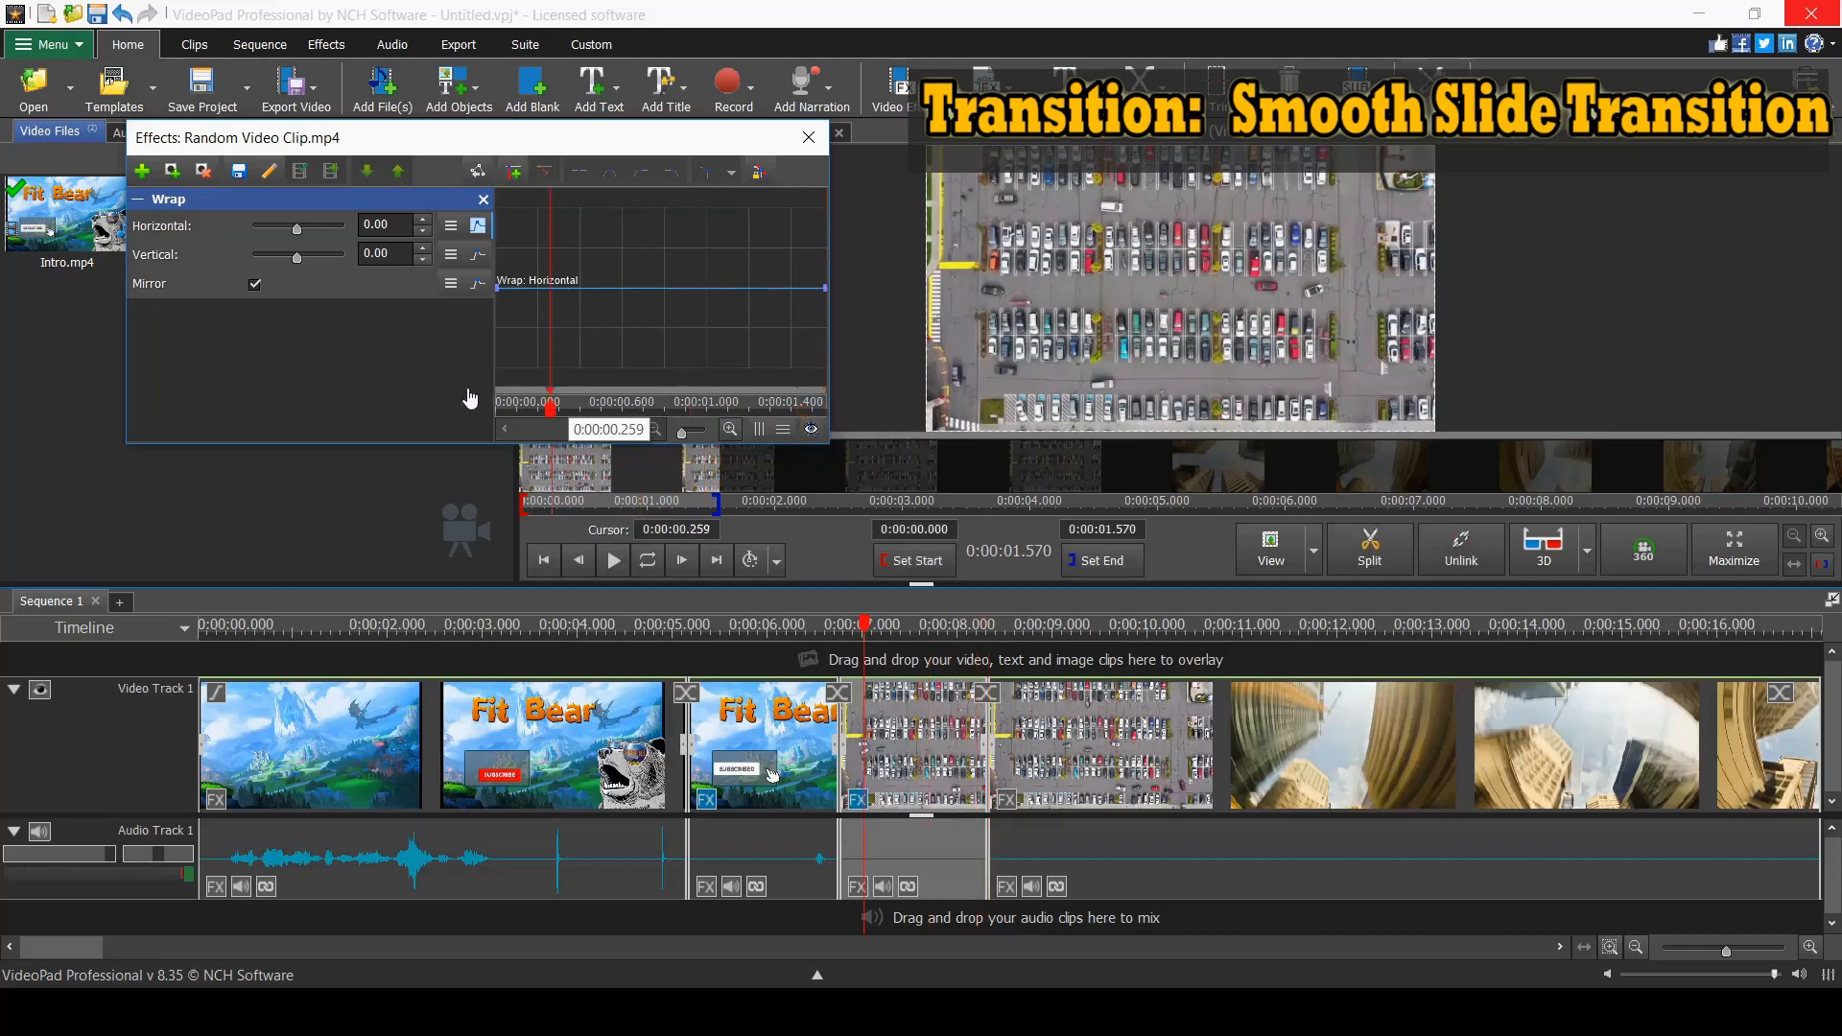
click(398, 230)
text(-50)
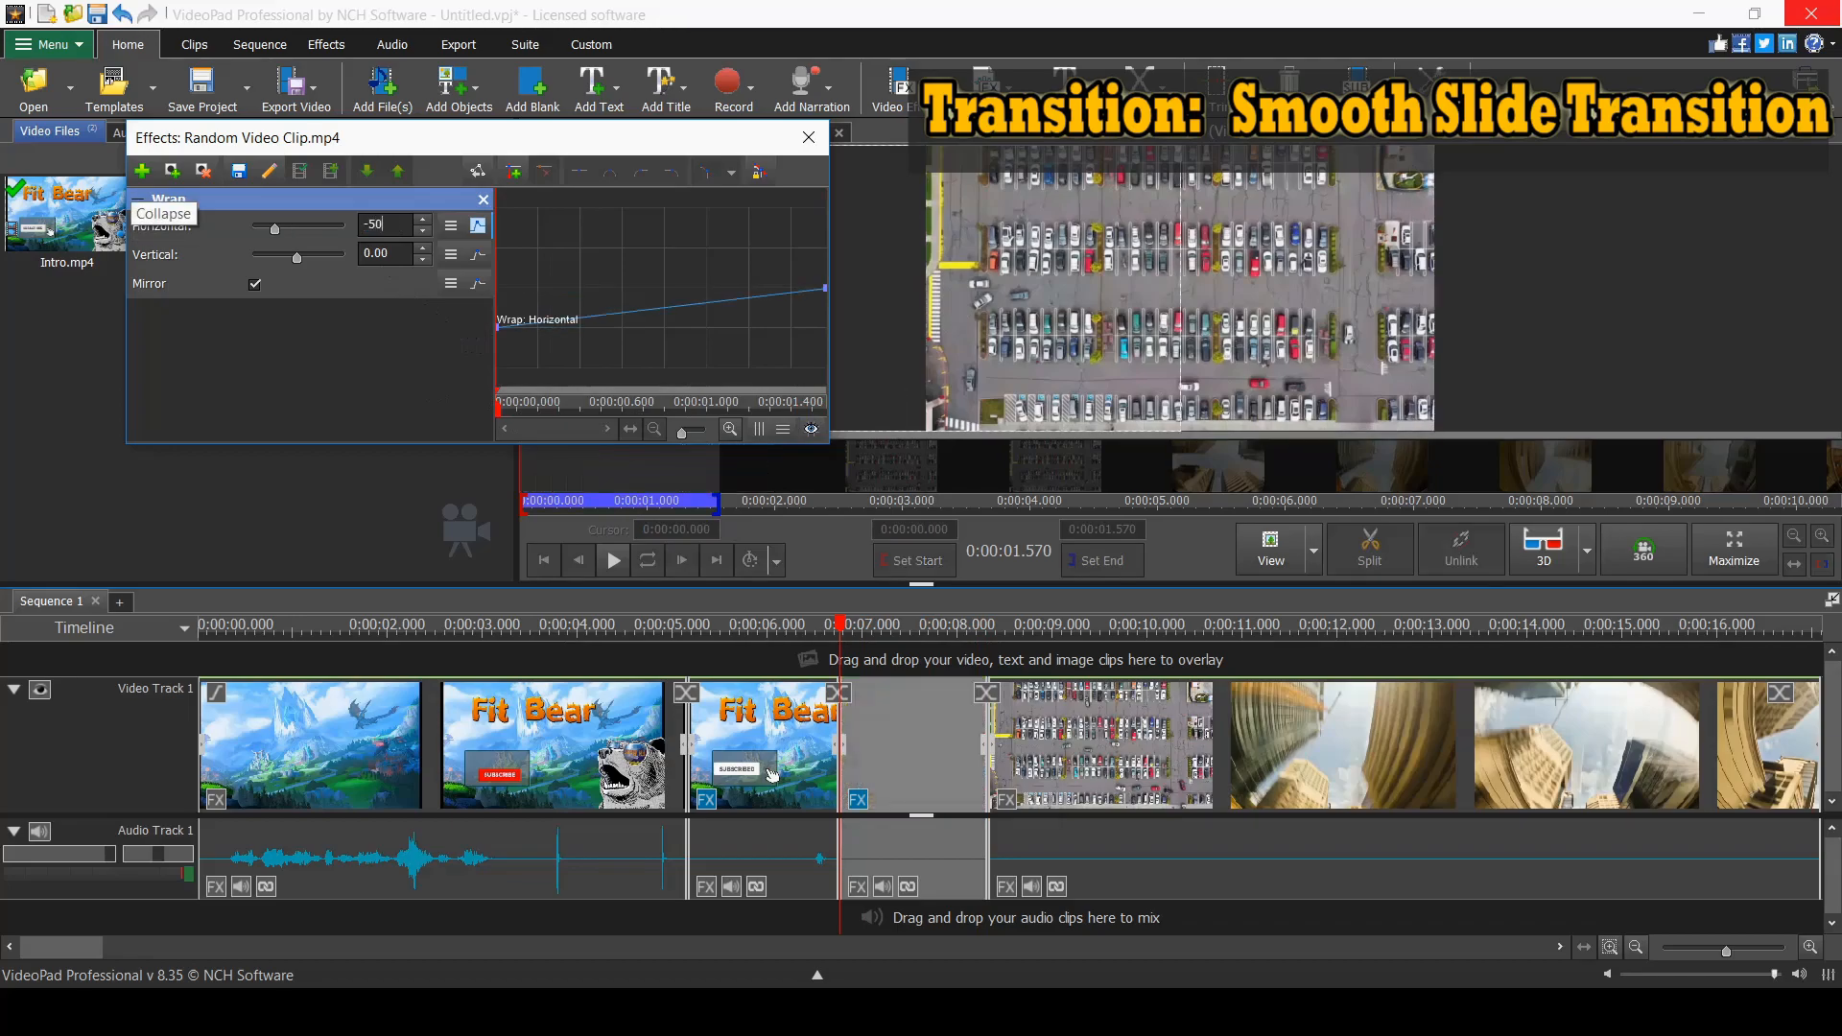
click(645, 403)
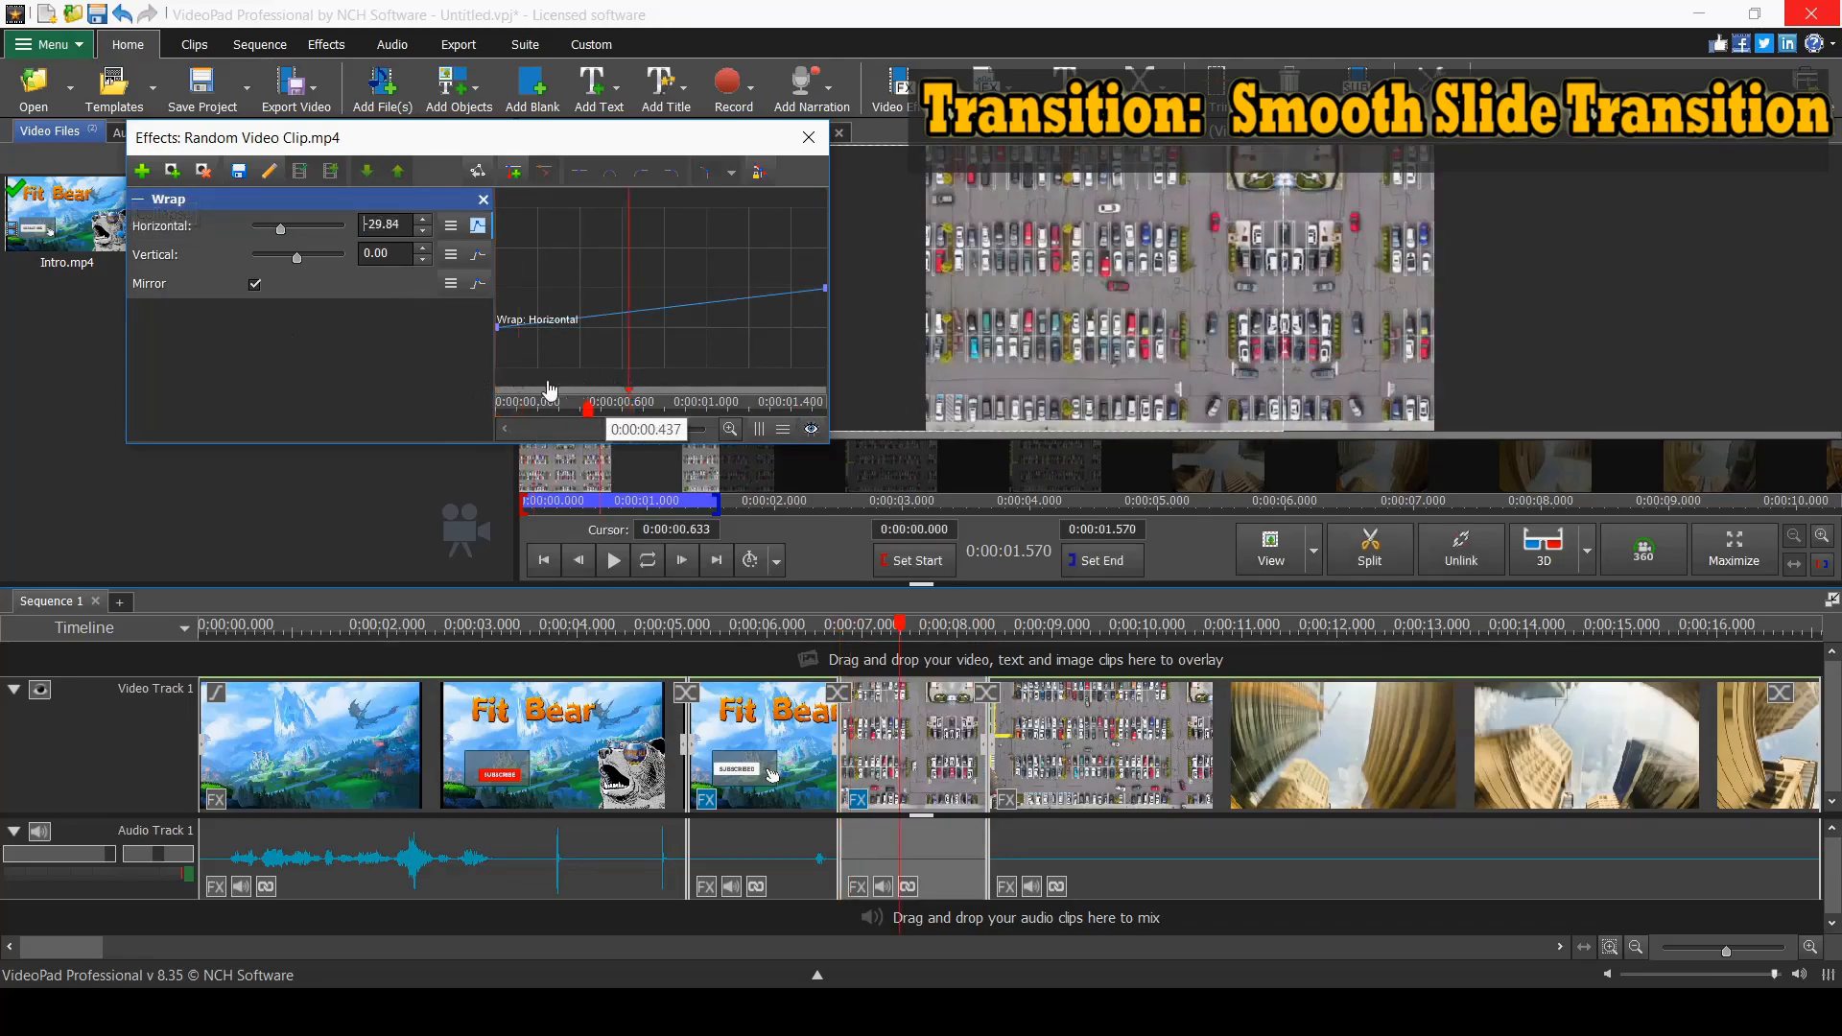
drag(674, 403, 718, 400)
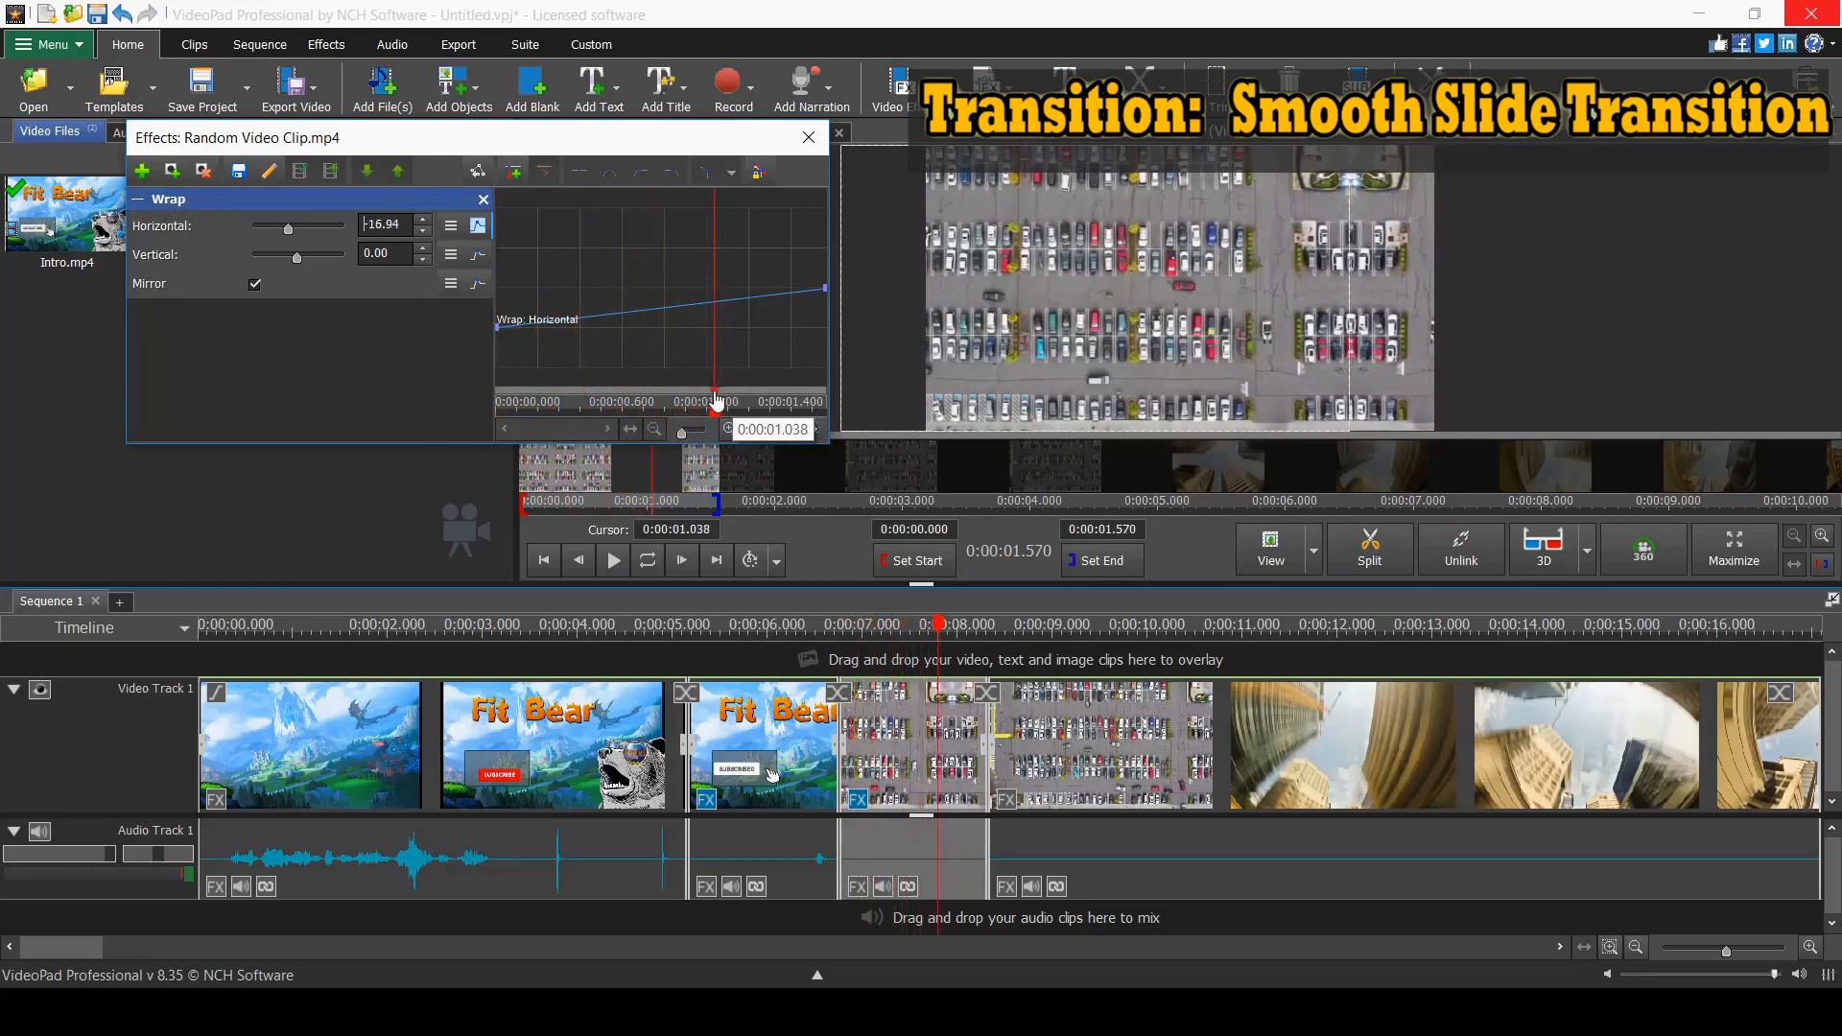
- Bend the Horizontal Wrap curve near its start keyframe so the slide starts fast and eases out, and check the join in the sequence preview
click(499, 327)
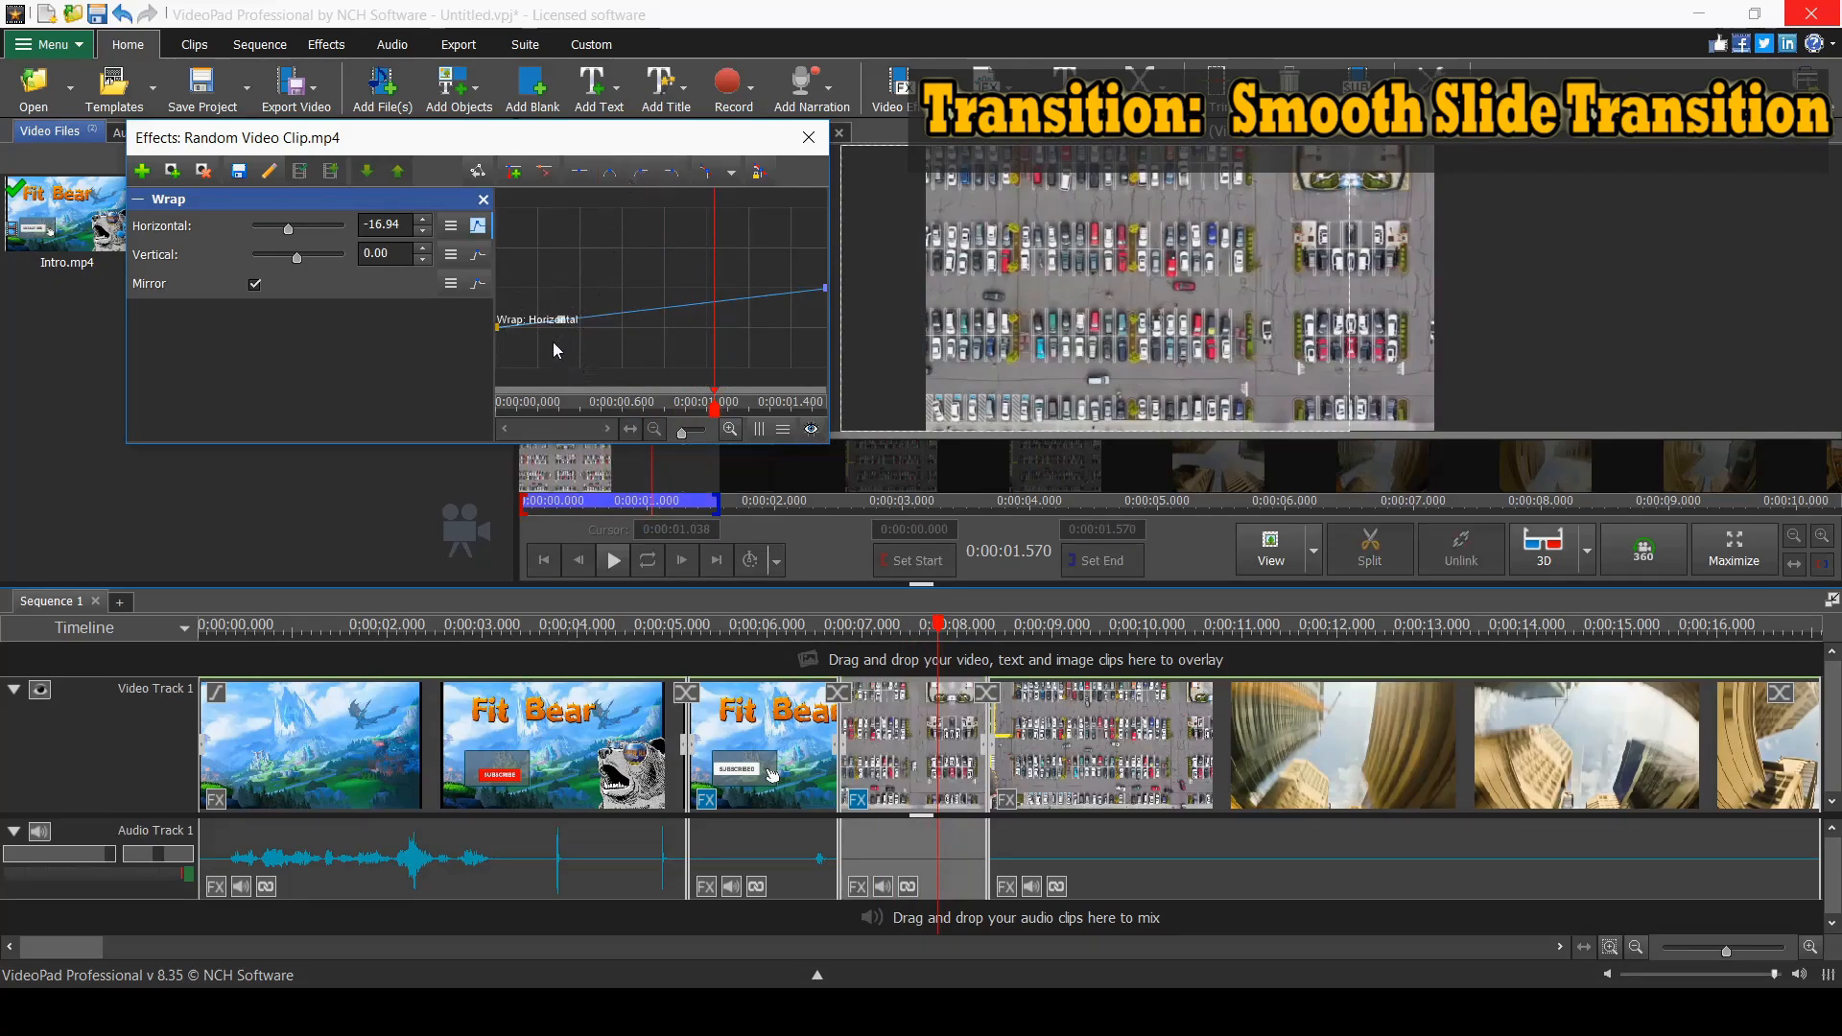
drag(562, 319, 486, 274)
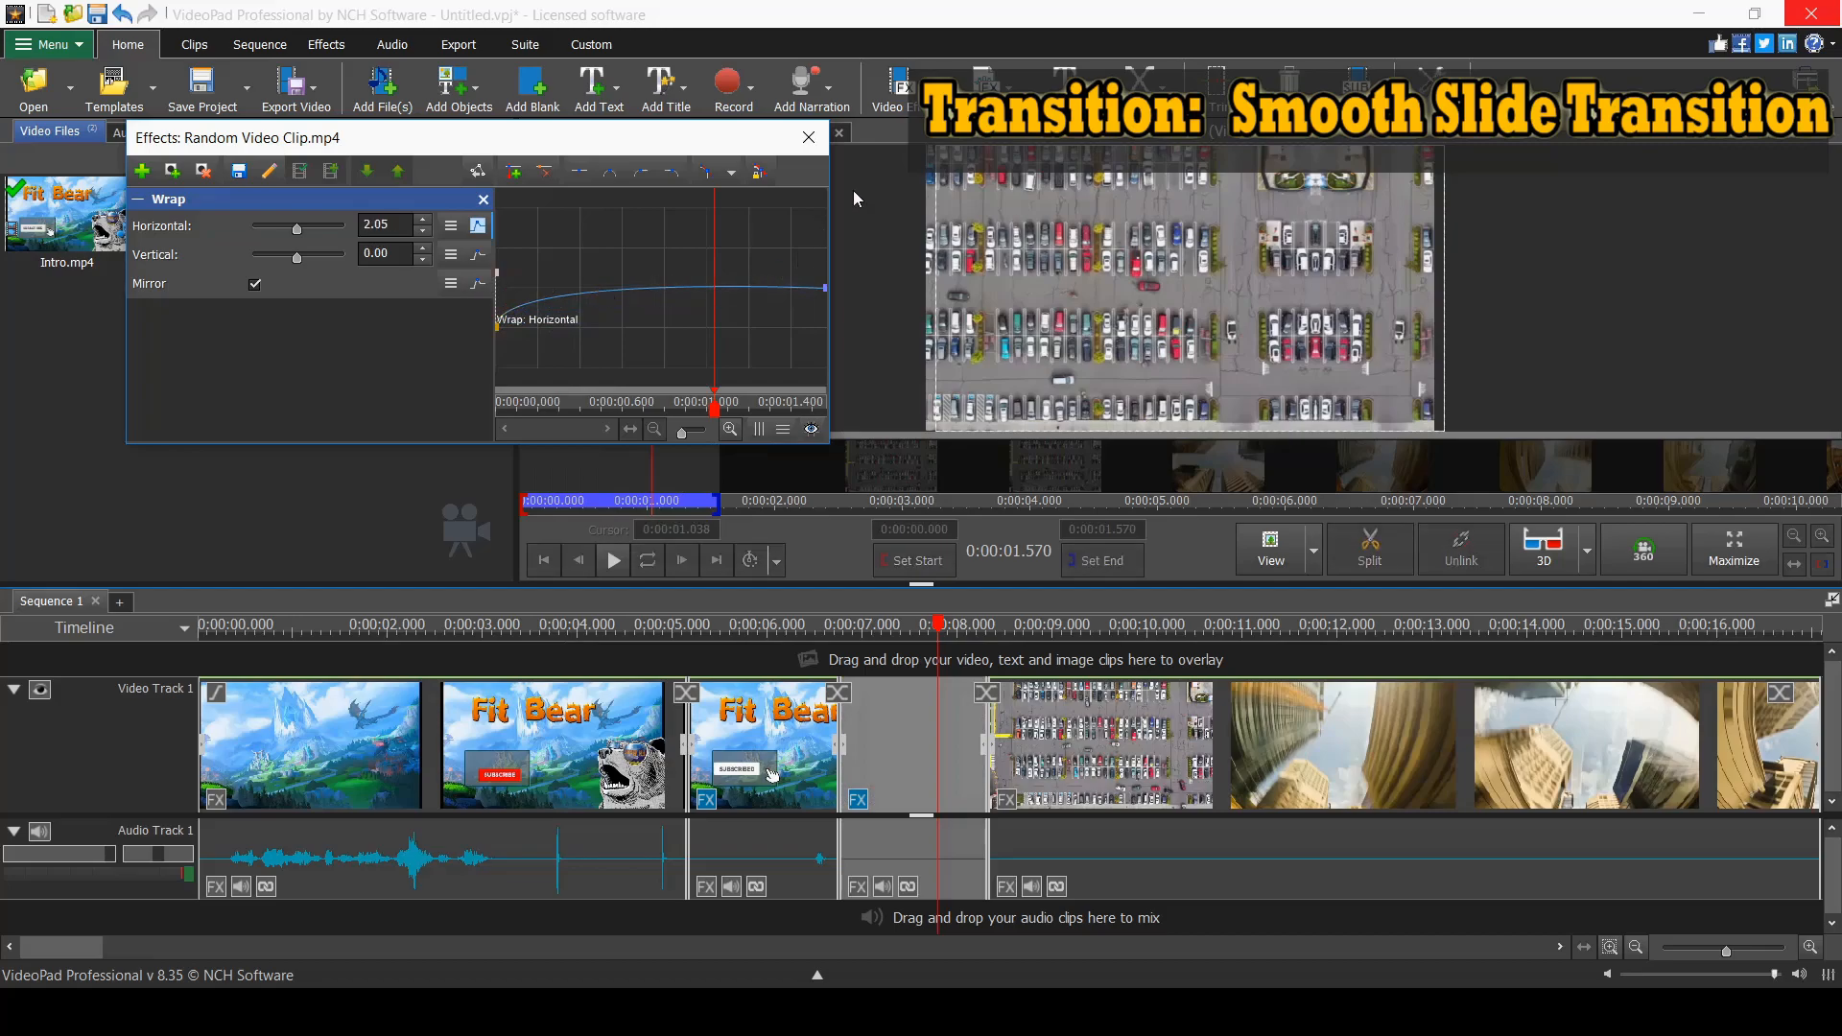
click(809, 138)
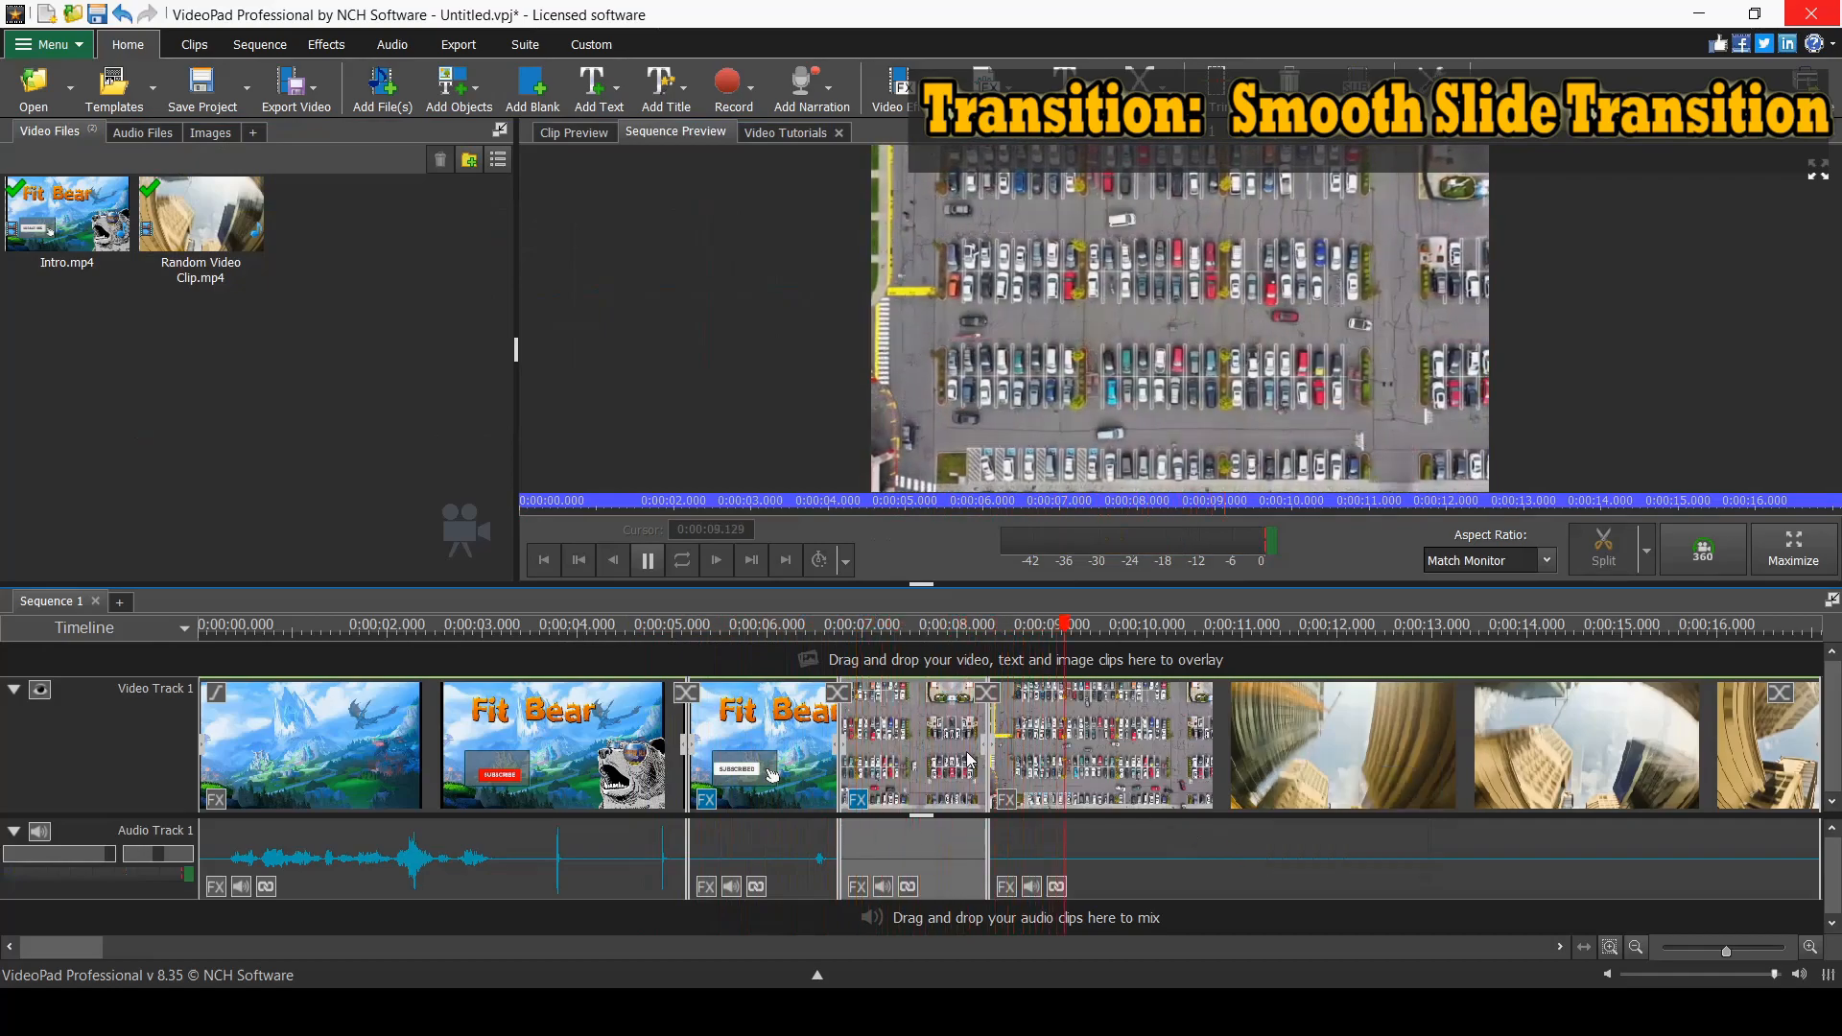
click(845, 660)
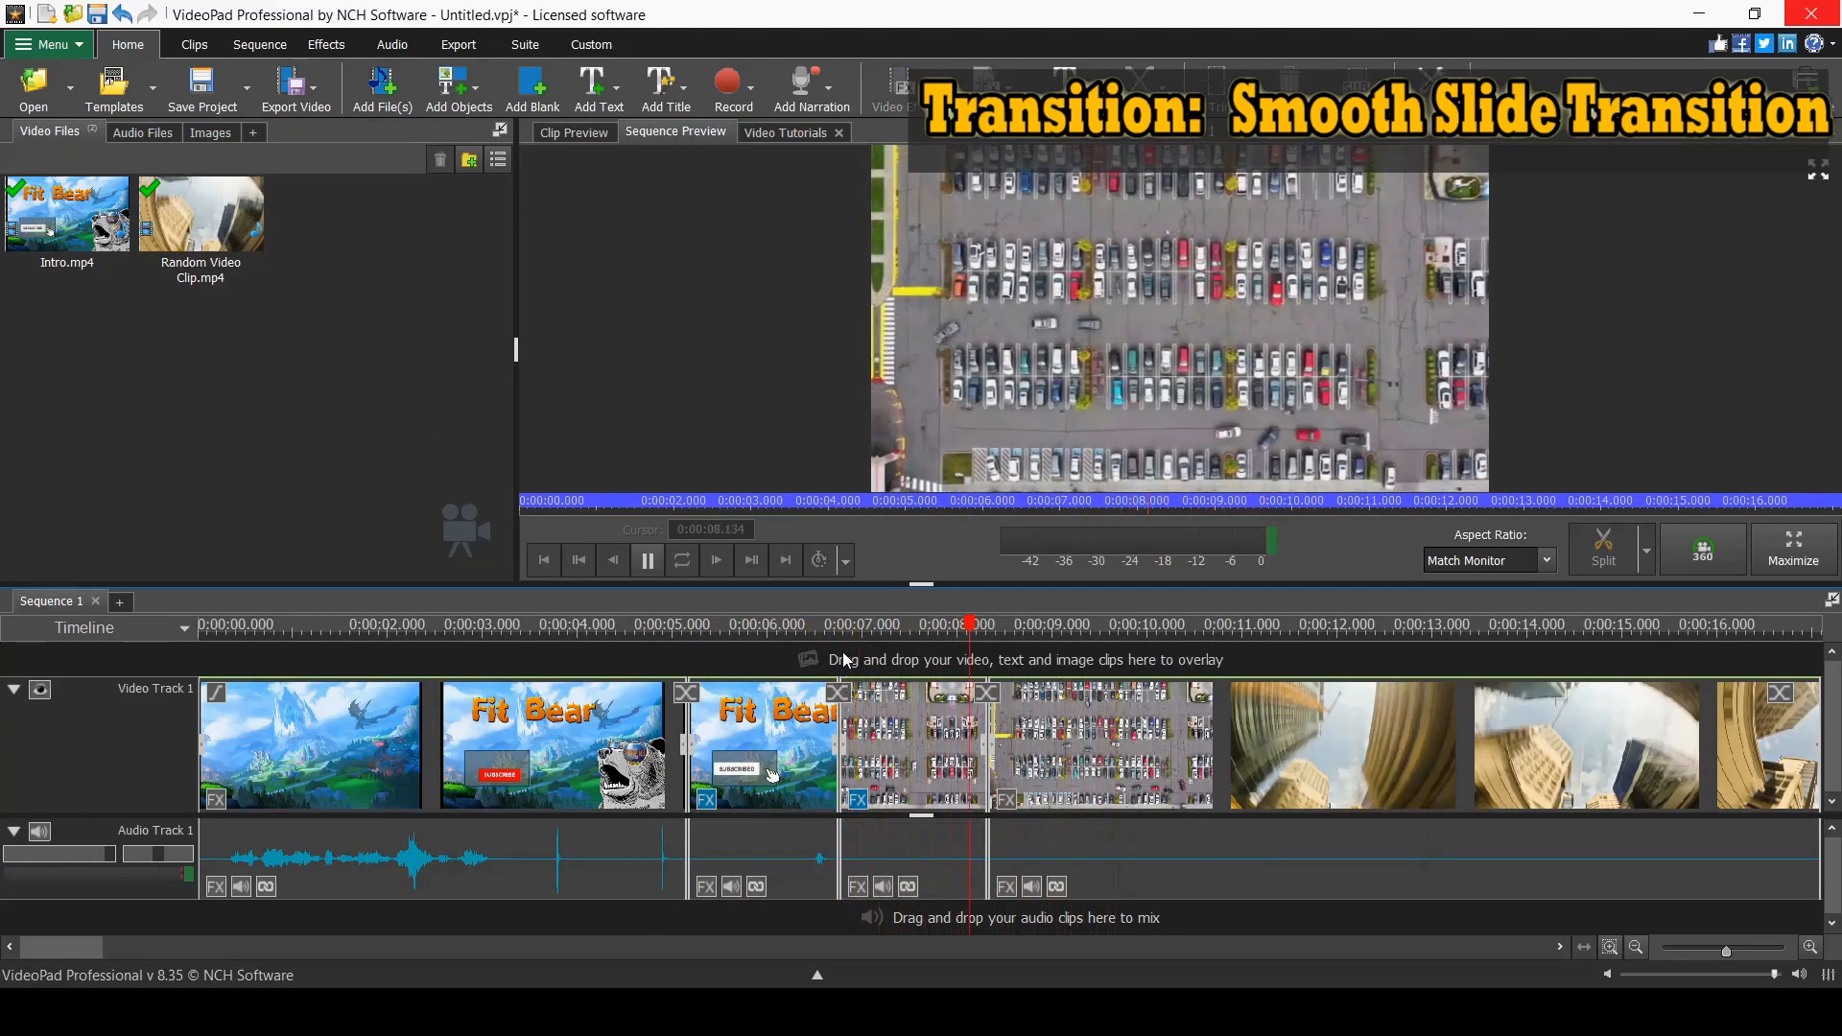
click(599, 642)
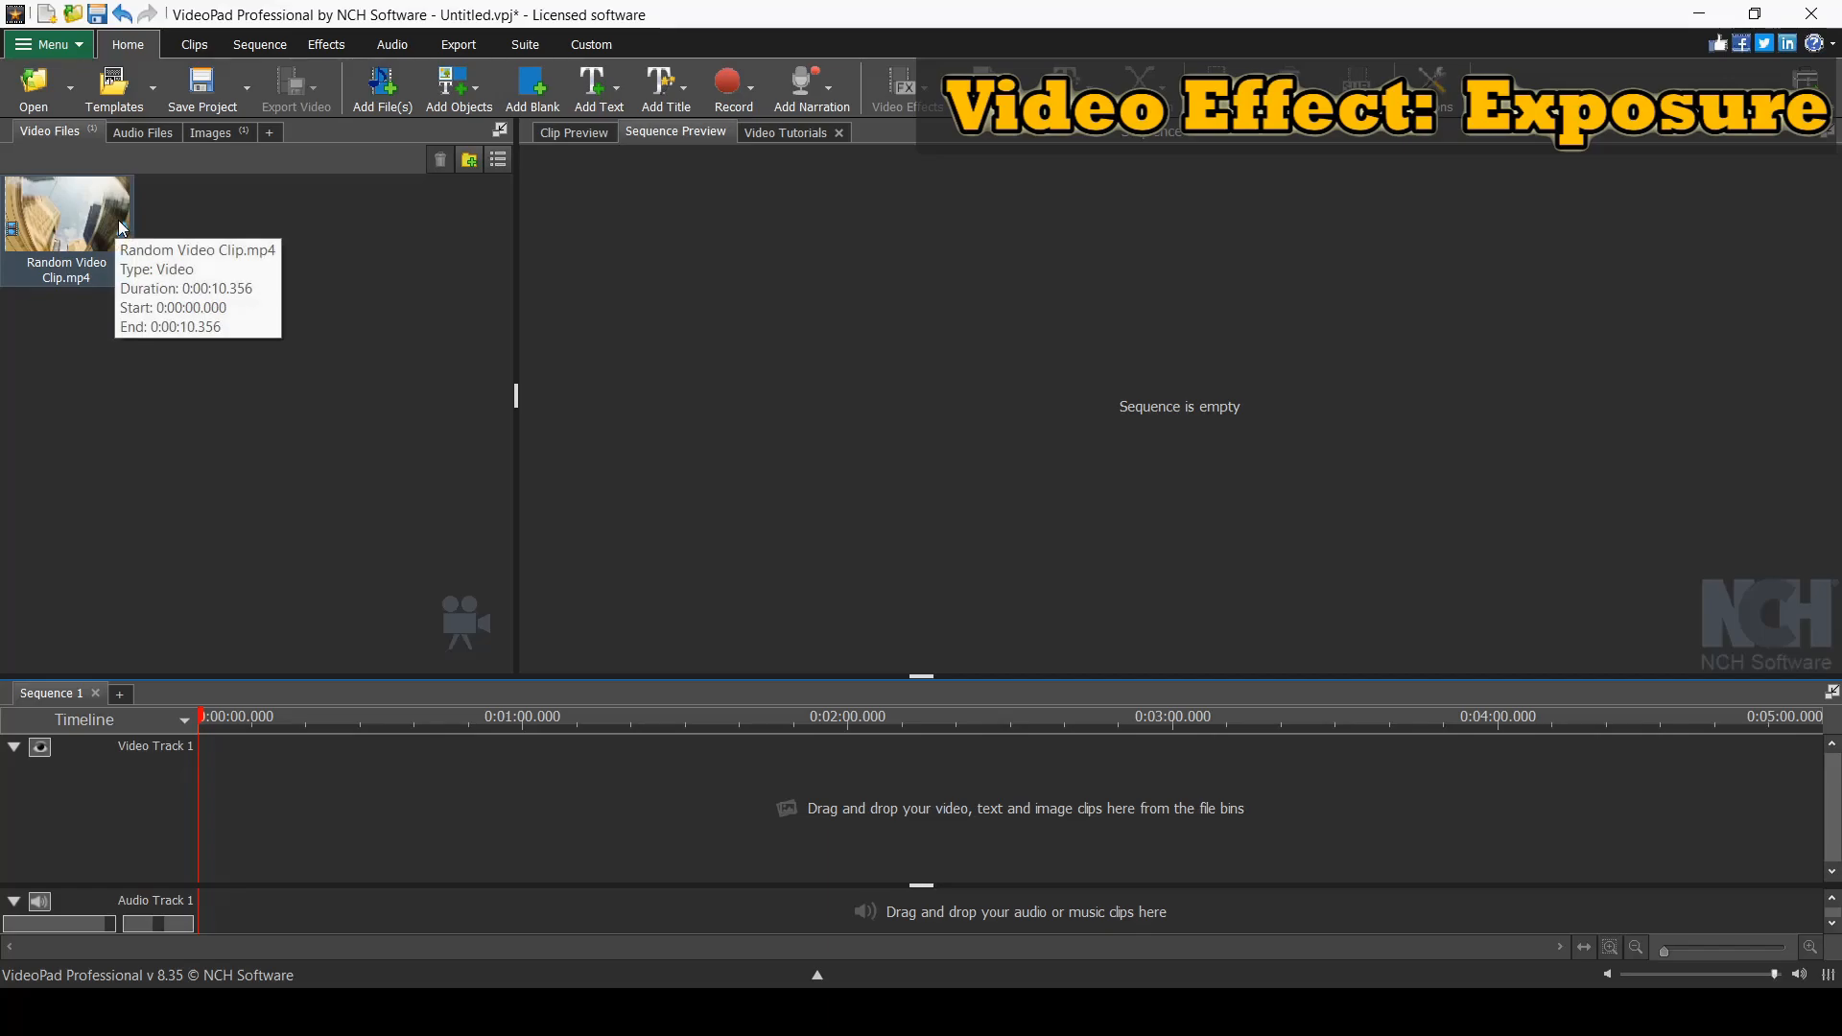
- Place Random Video Clip.mp4 at the start of the empty timeline and add the Exposure effect to it
drag(120, 222, 338, 785)
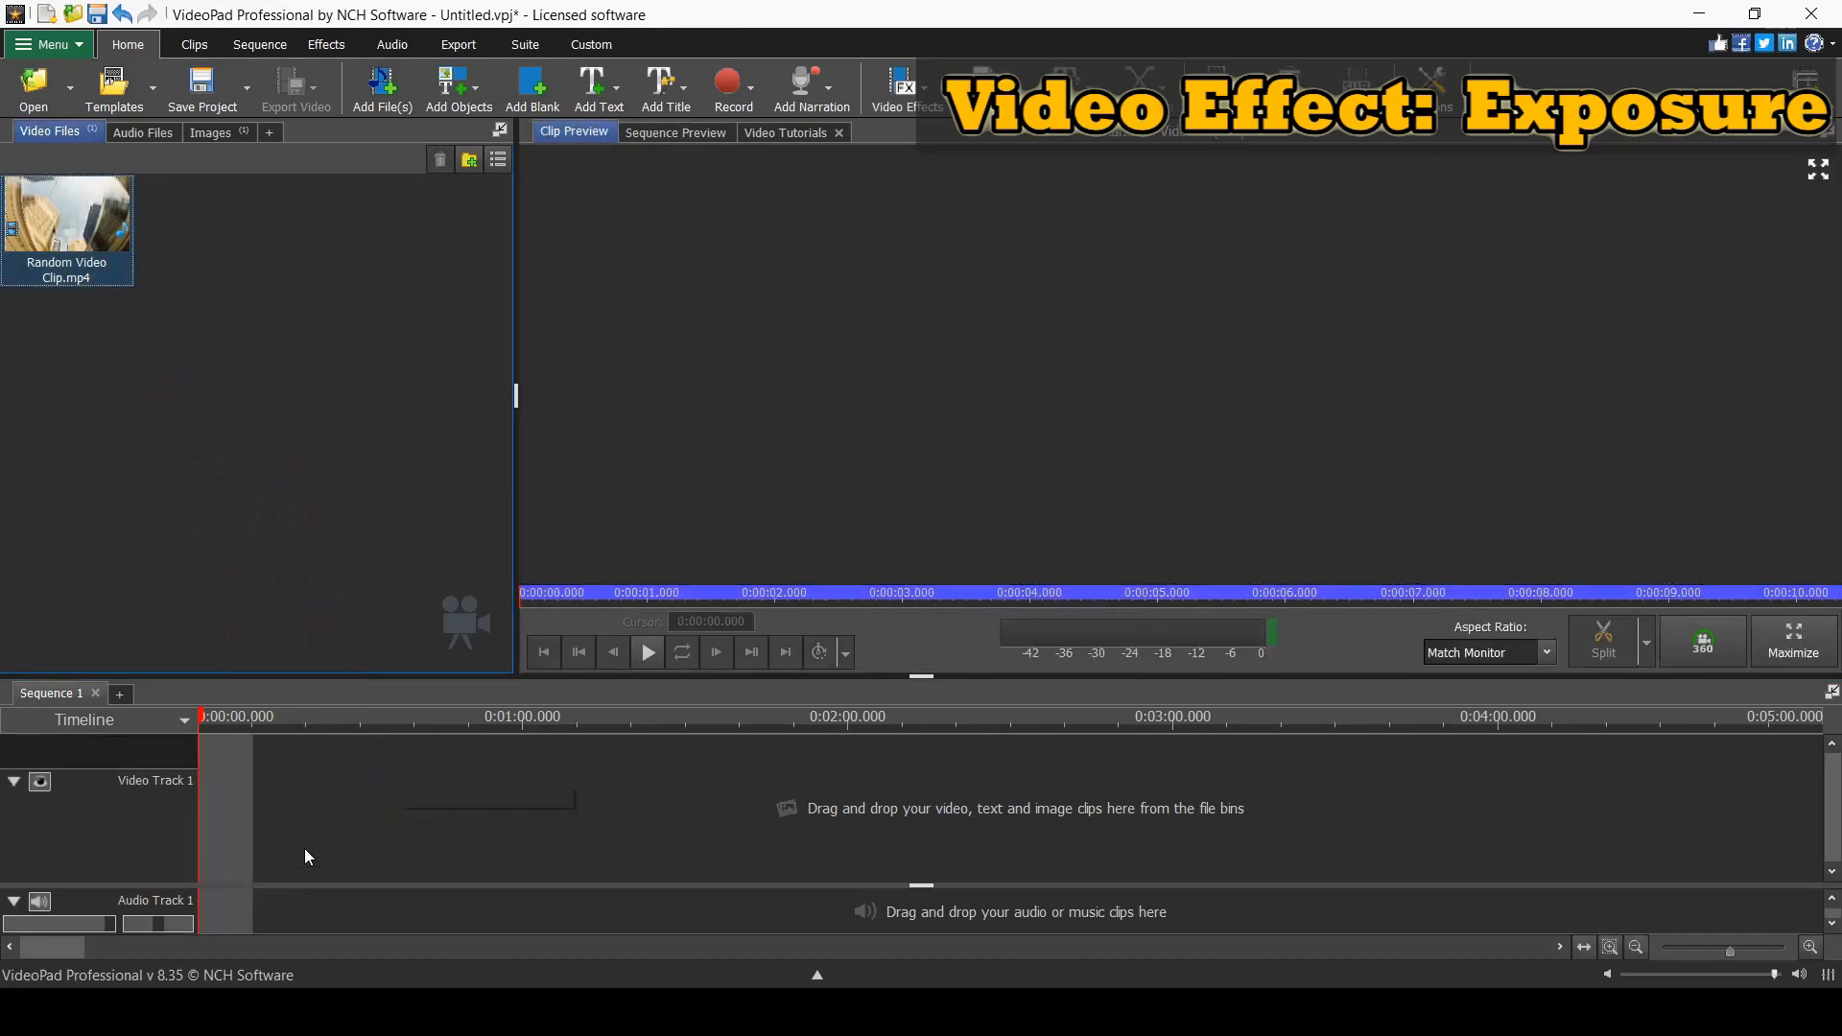
click(209, 873)
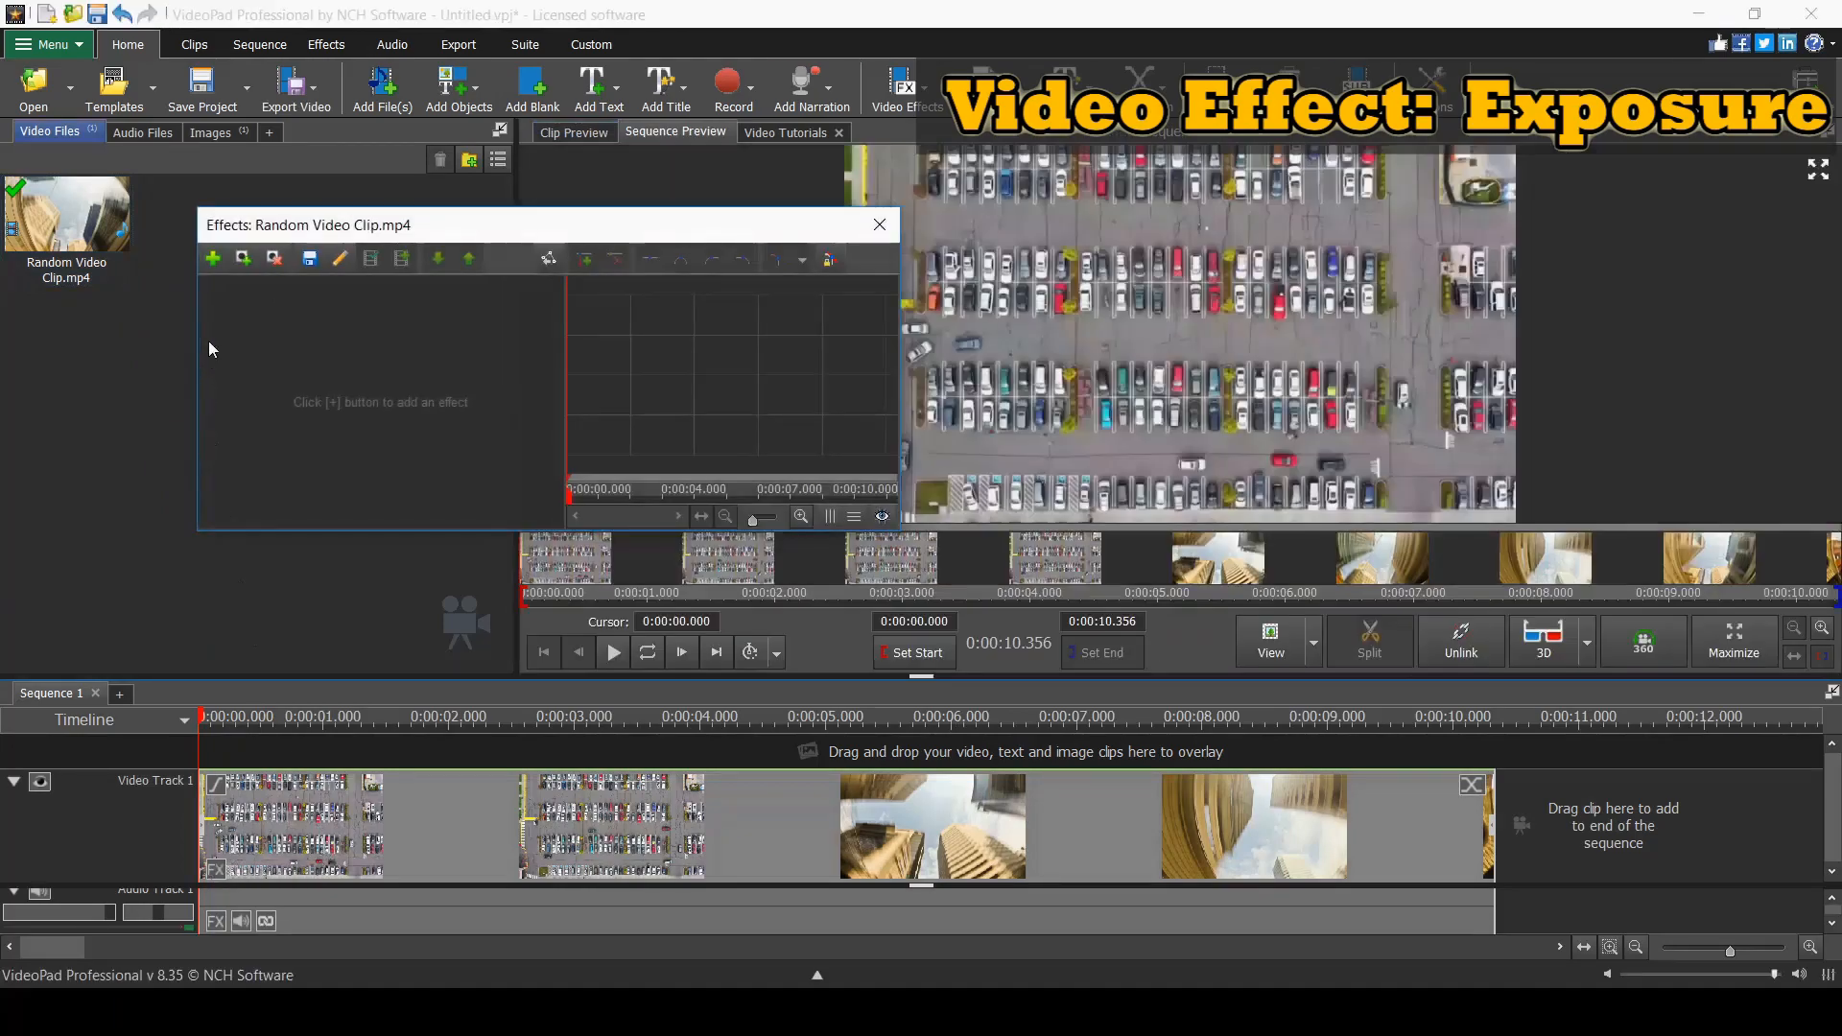
click(209, 259)
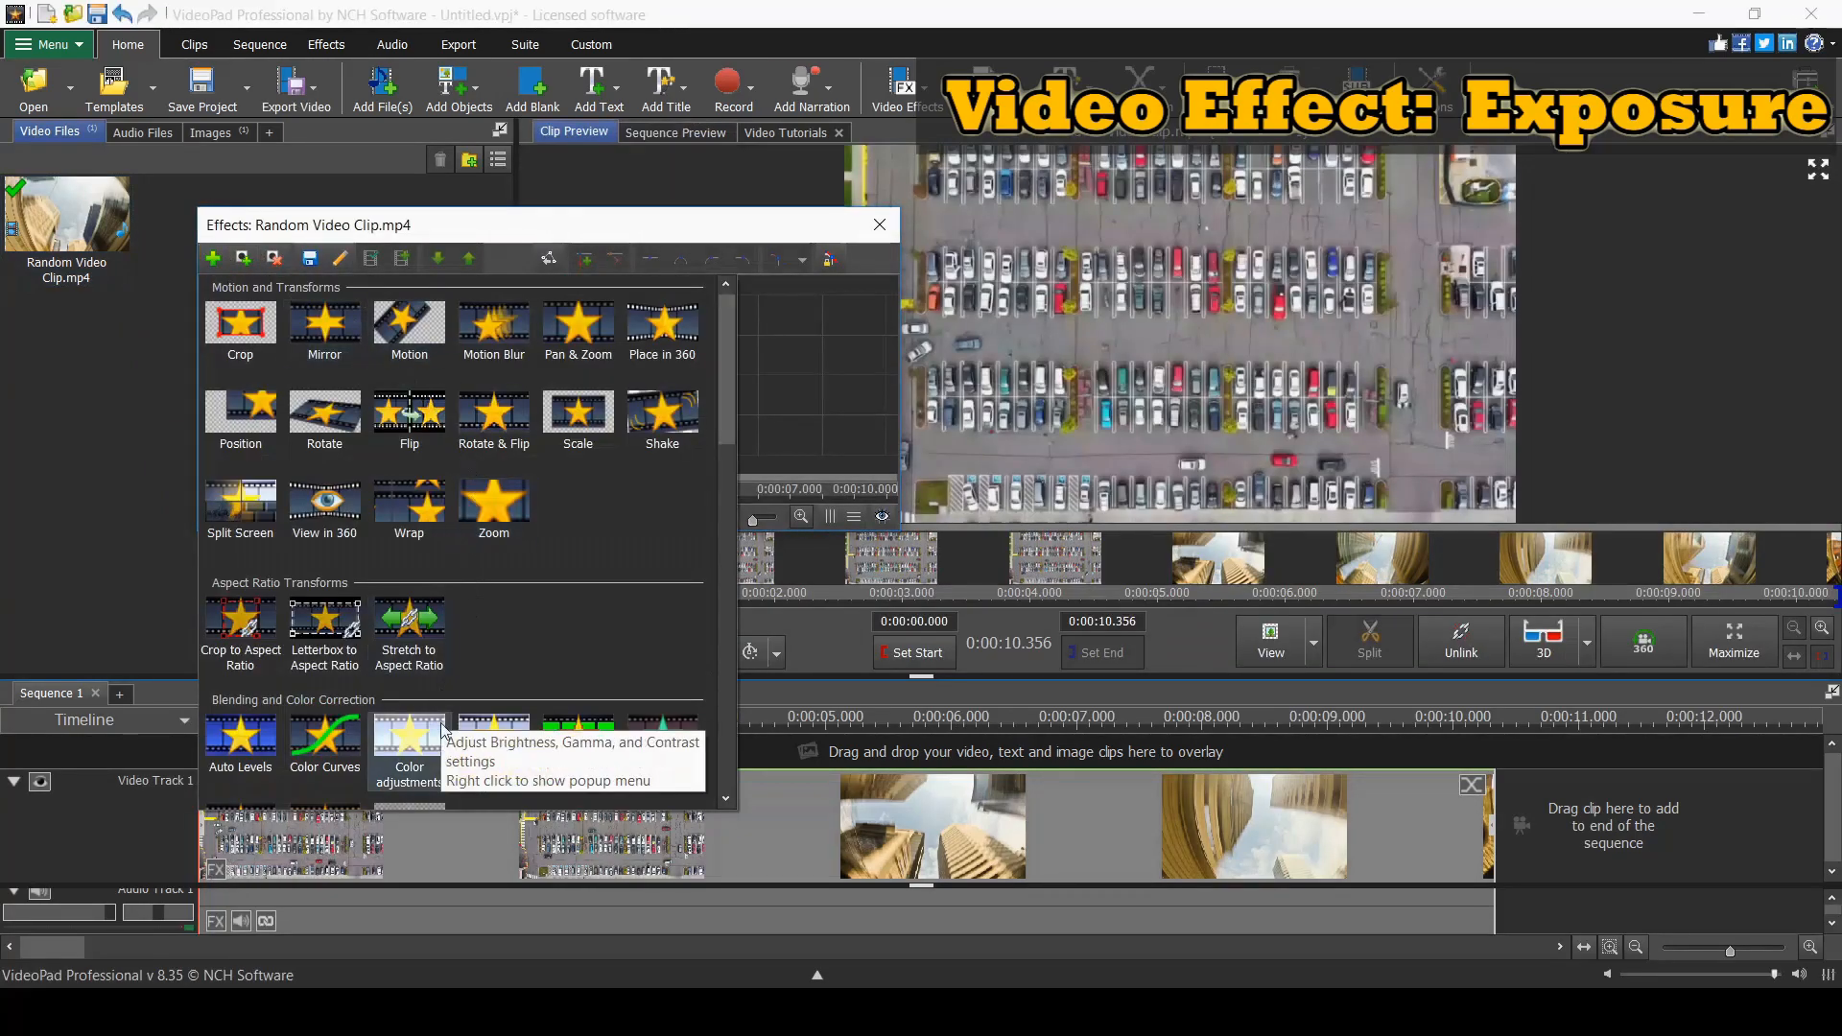
click(515, 746)
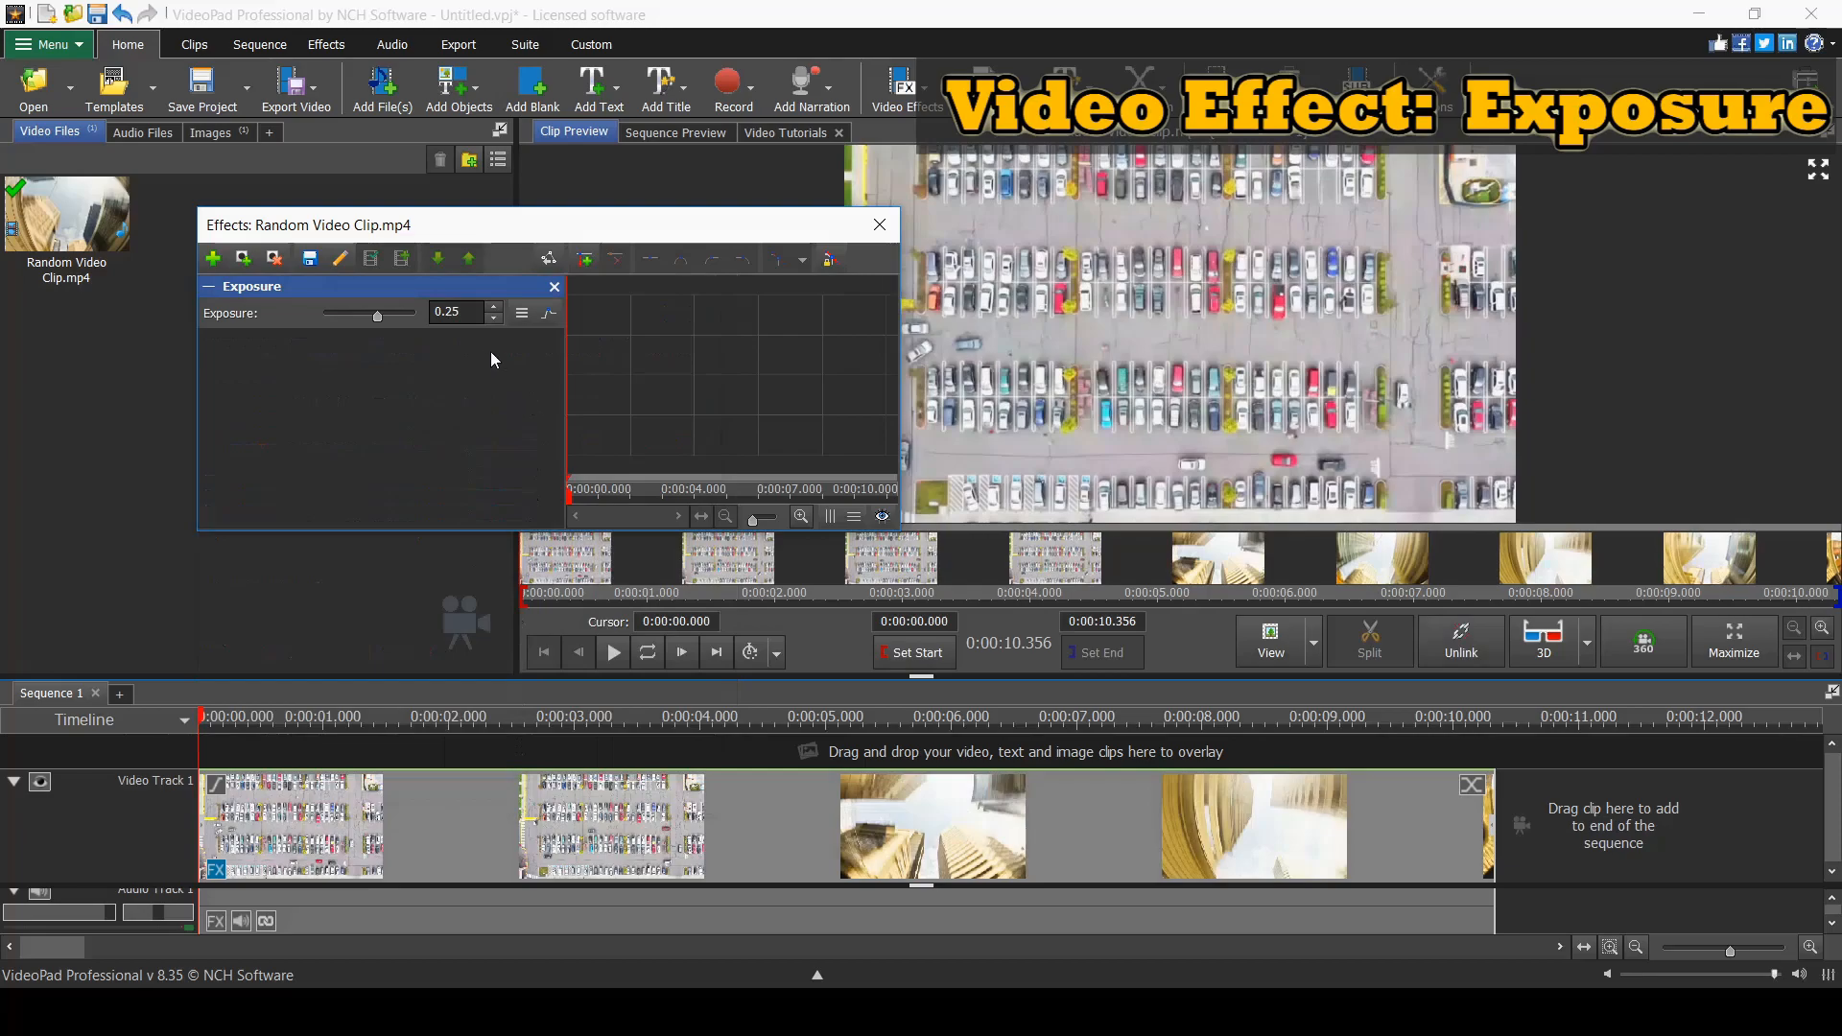
- Animate Exposure over the whole clip with a preset that rises steadily from -1.00 at the start, and check the brightness change
click(524, 315)
click(630, 390)
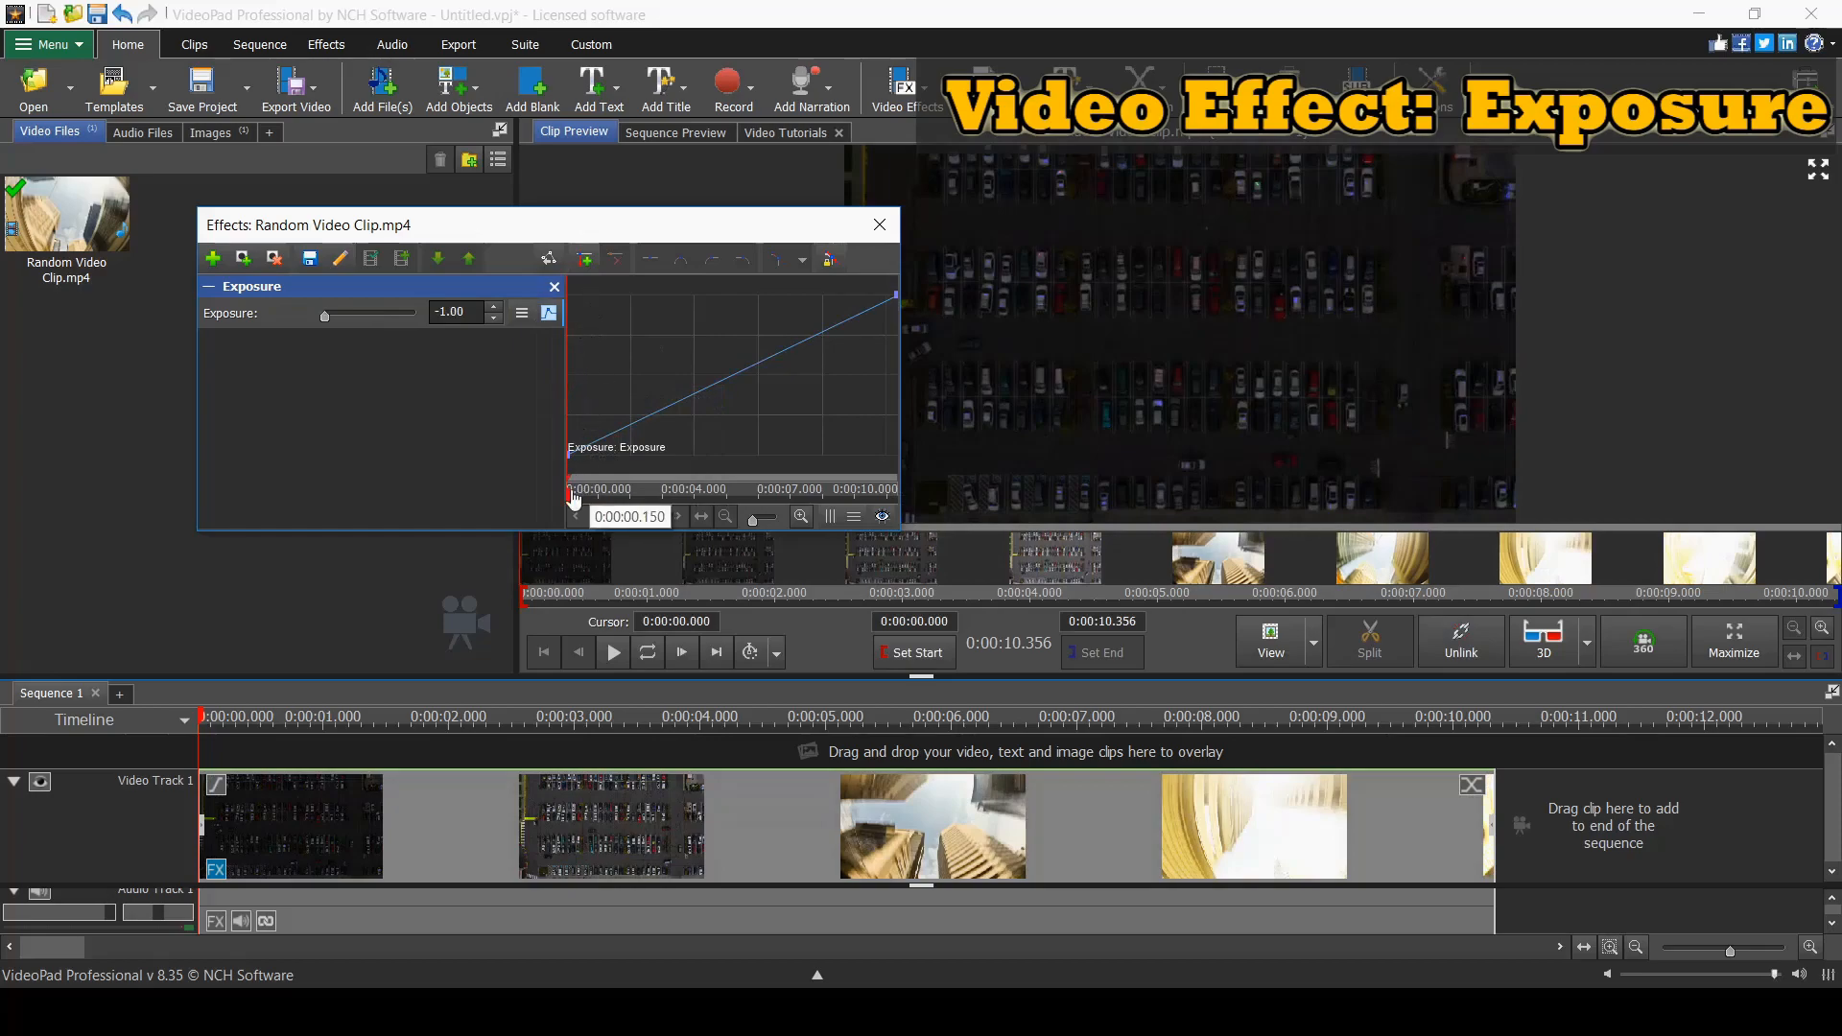
drag(573, 496, 657, 501)
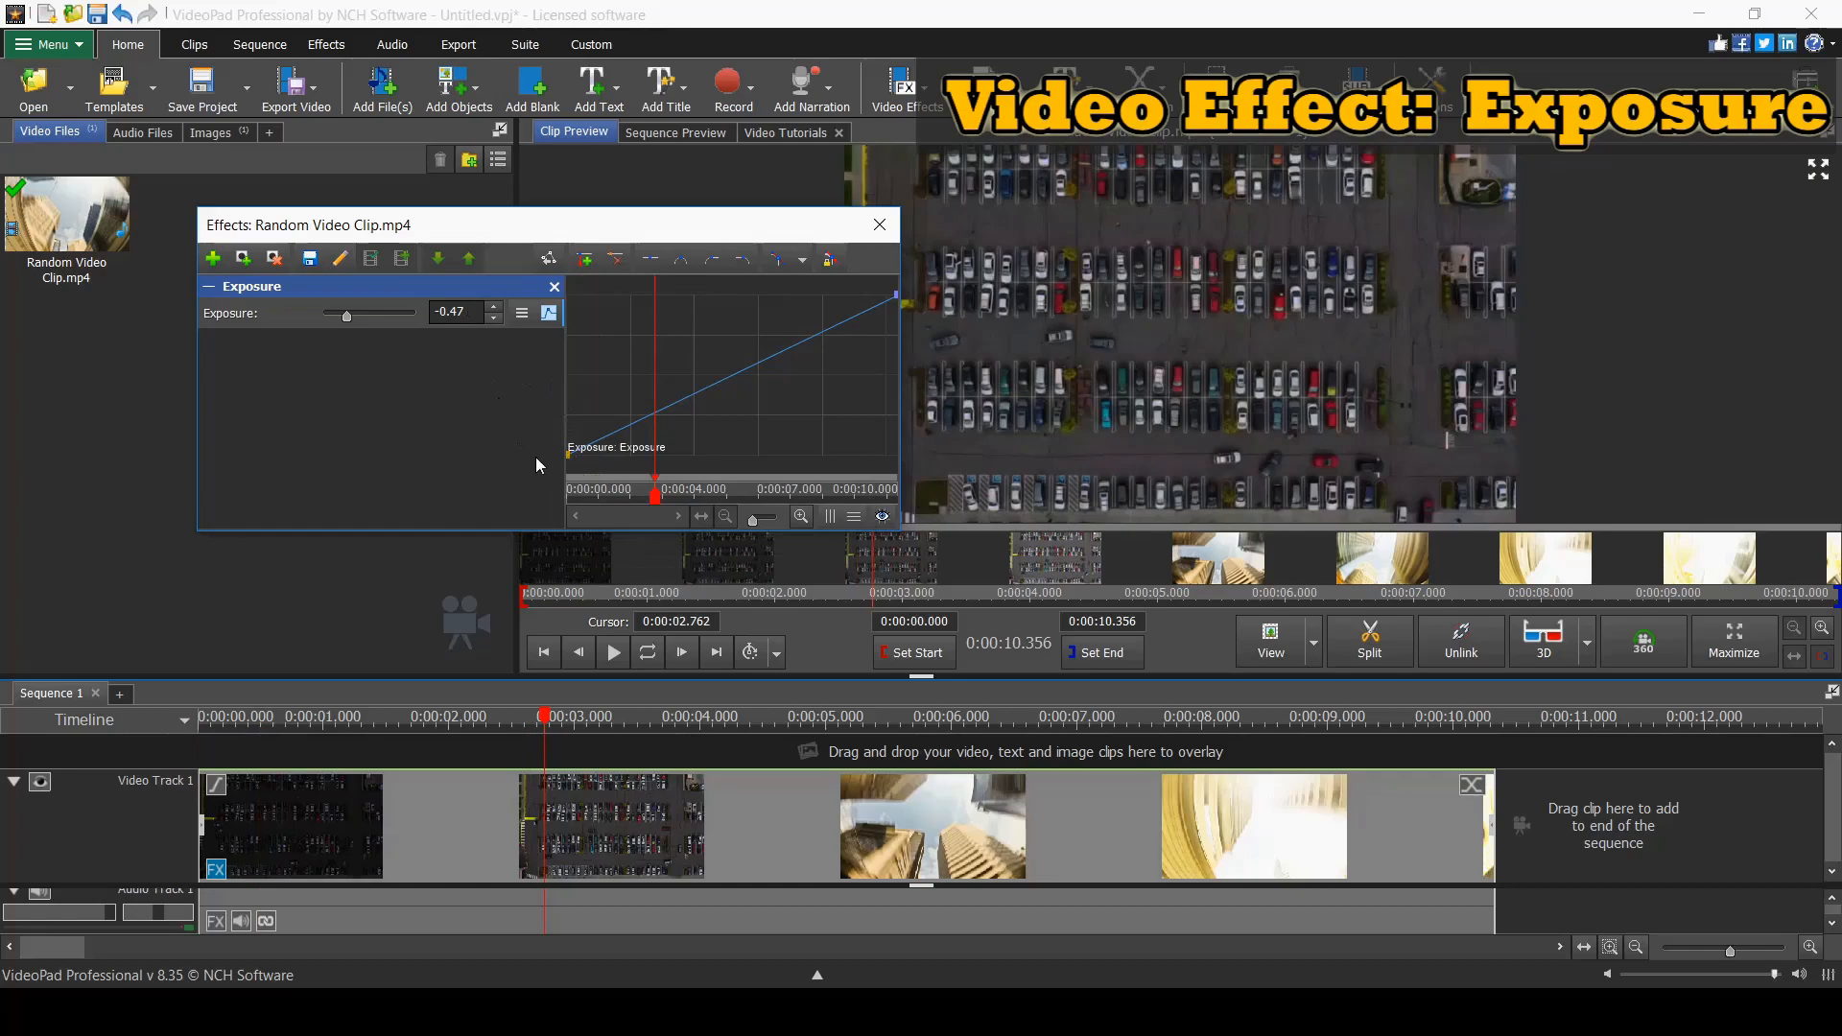
- Soften the Exposure ramp by moving the start and end keyframes about halfway toward zero, and preview the result
drag(570, 460, 569, 415)
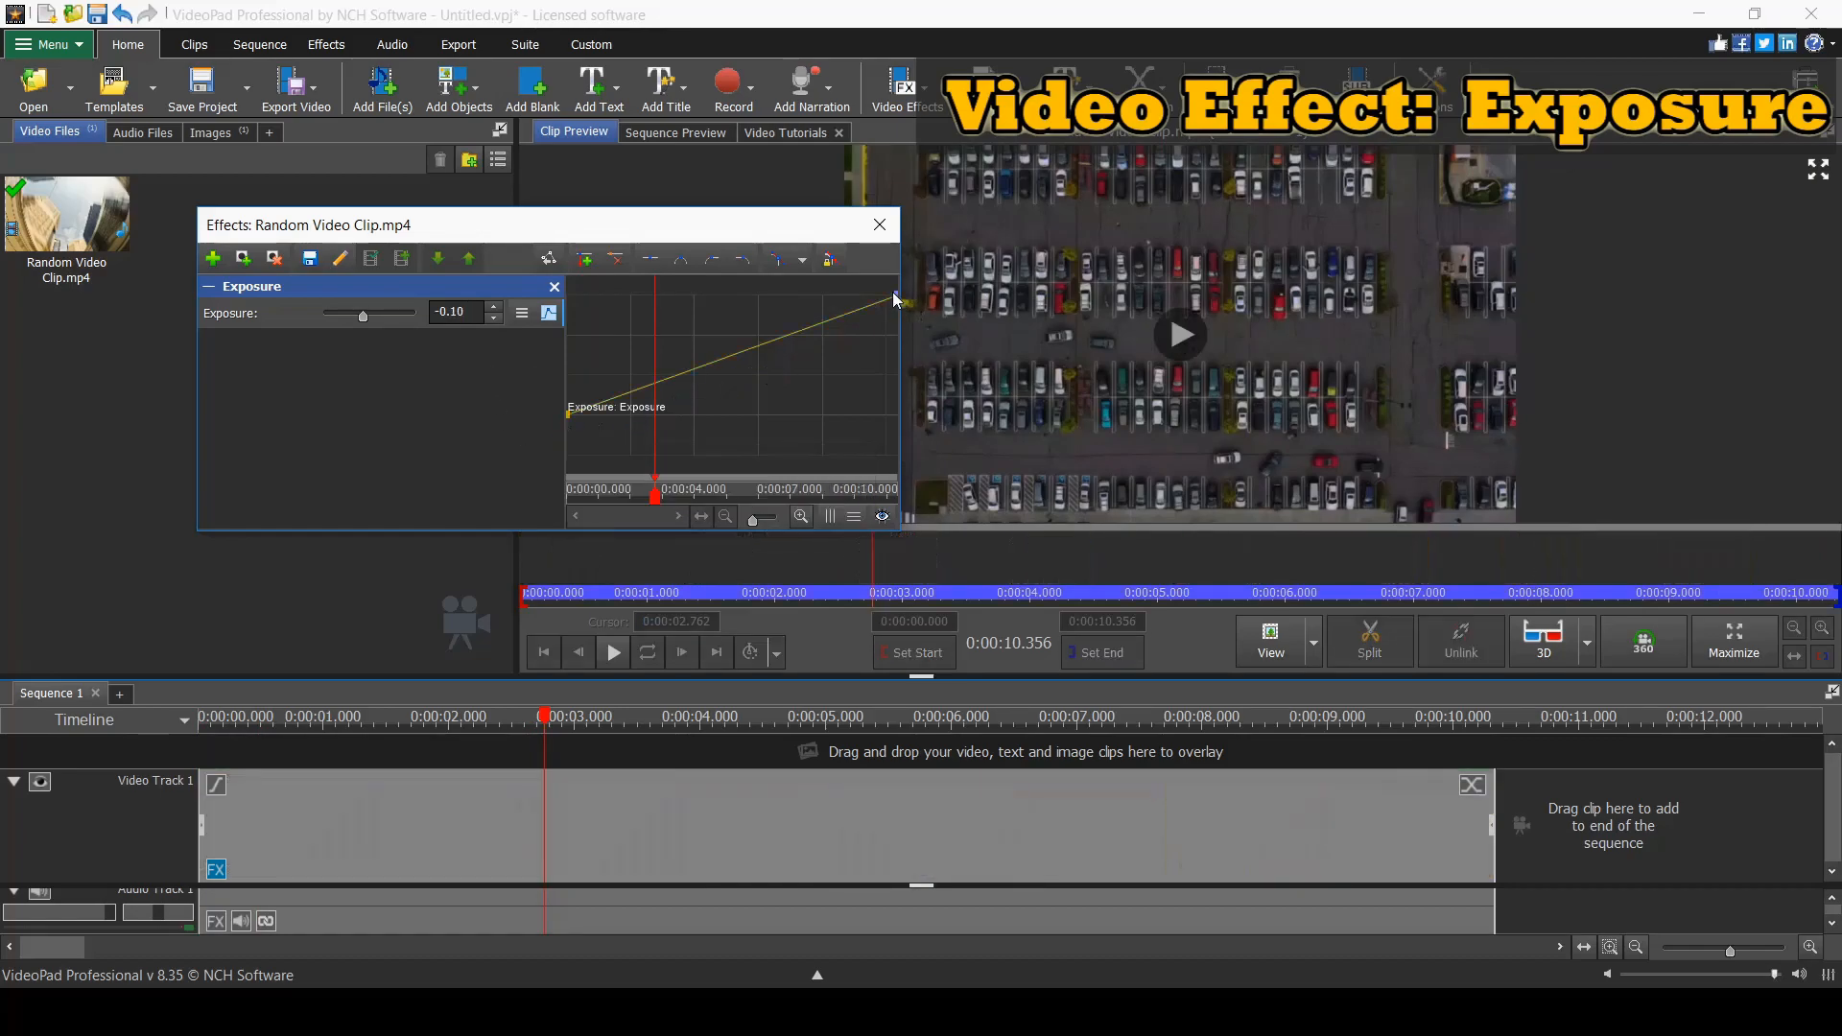
drag(900, 301, 898, 348)
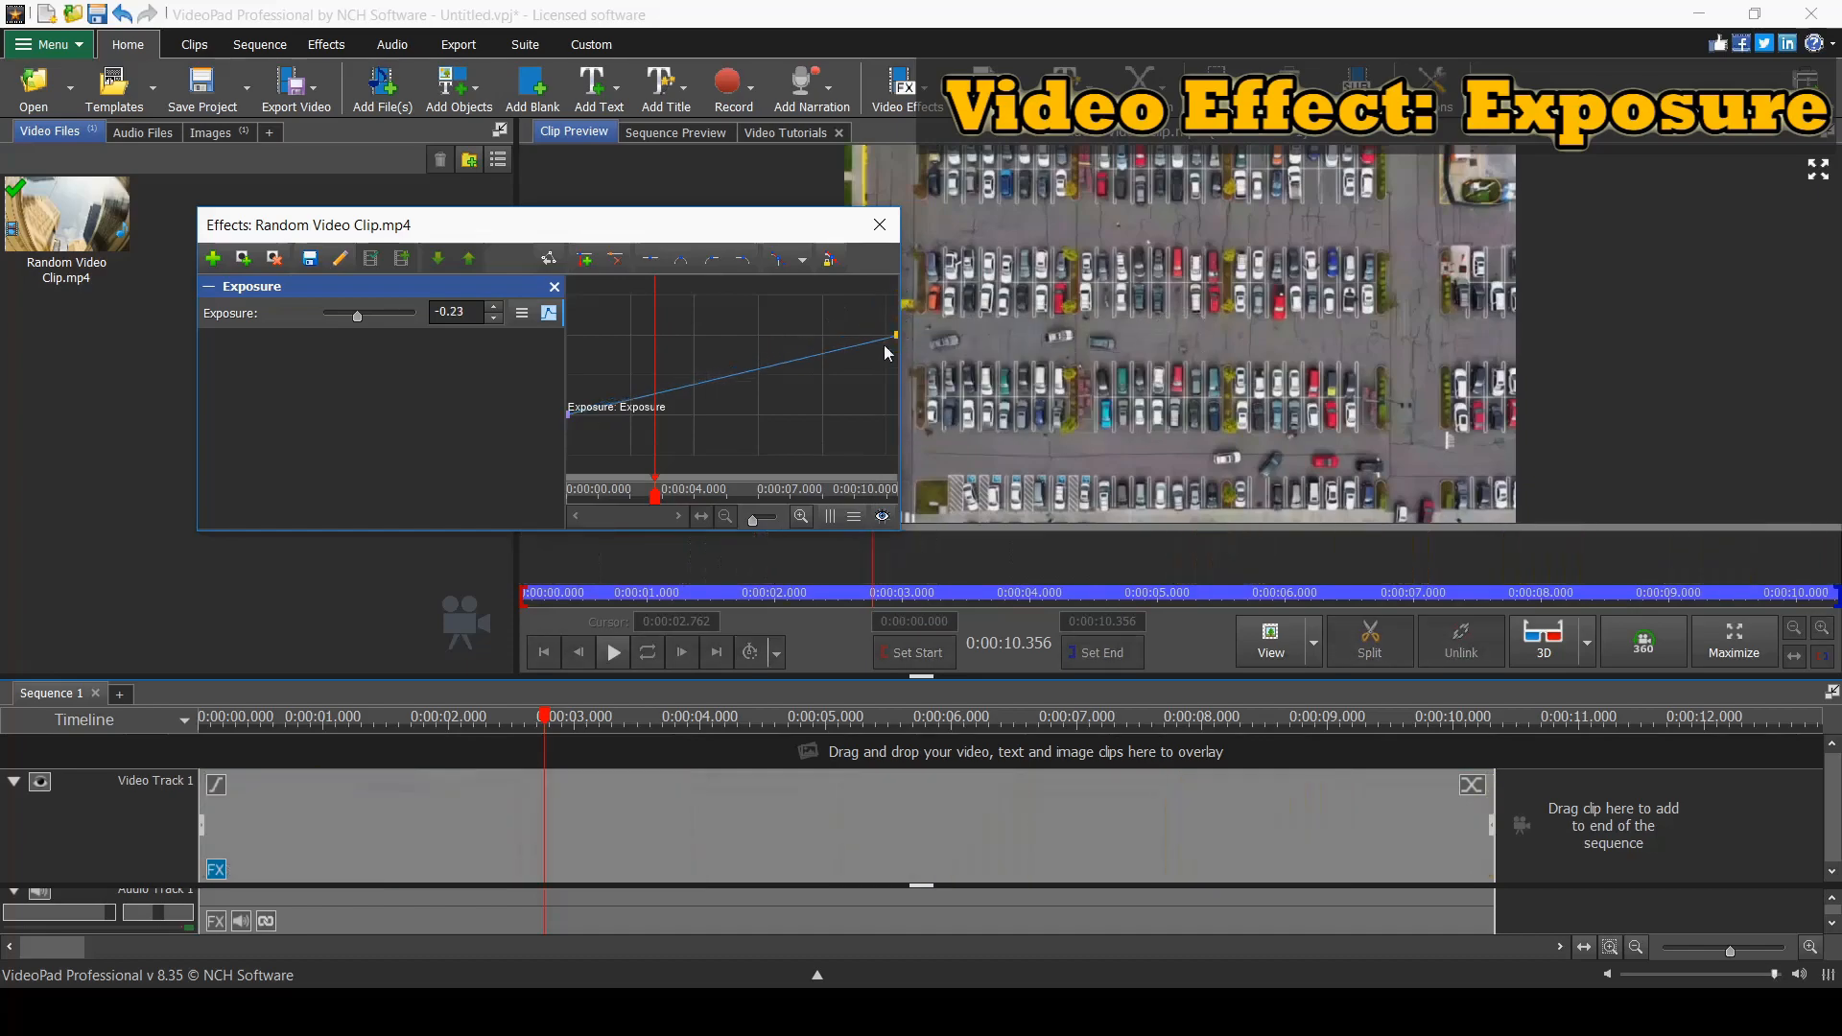
drag(708, 228, 627, 206)
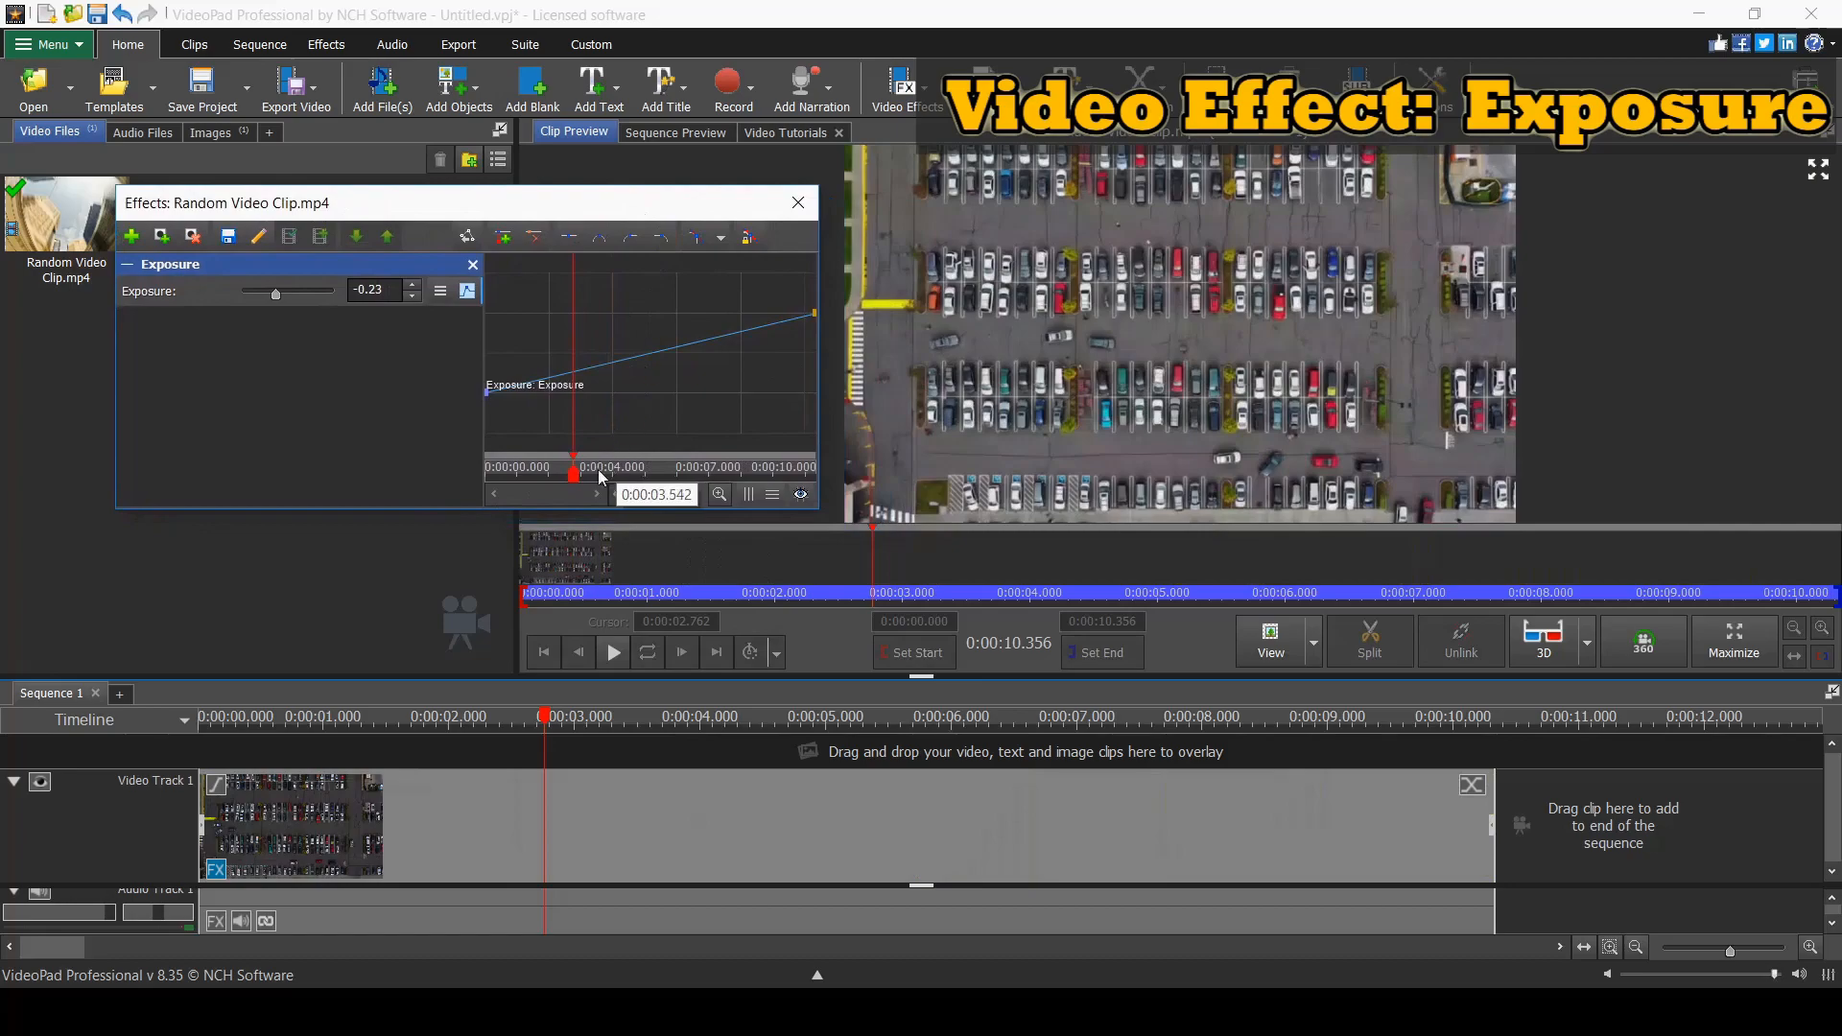
mouse_move(575, 474)
mouse_down()
mouse_move(471, 477)
mouse_move(664, 474)
mouse_move(487, 479)
mouse_move(612, 471)
mouse_up()
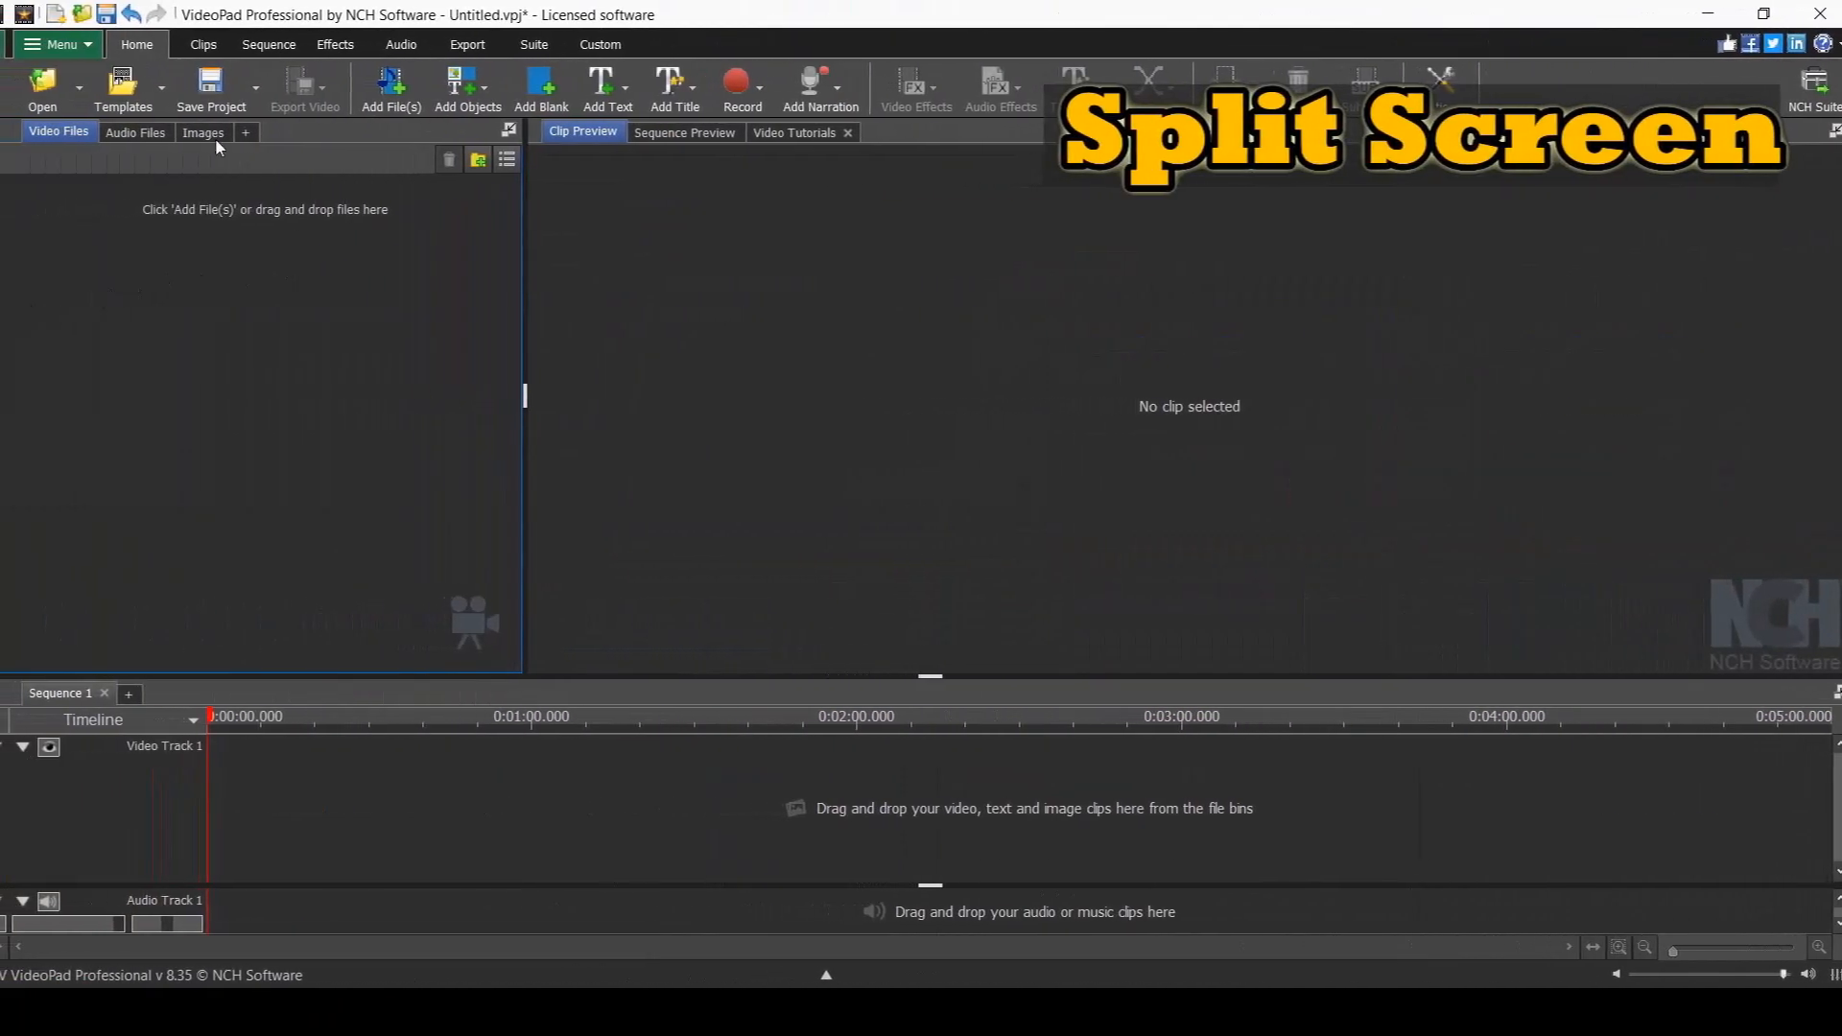
- Import Intro.mp4 and Random Video Clip.mp4 into the empty project
click(388, 89)
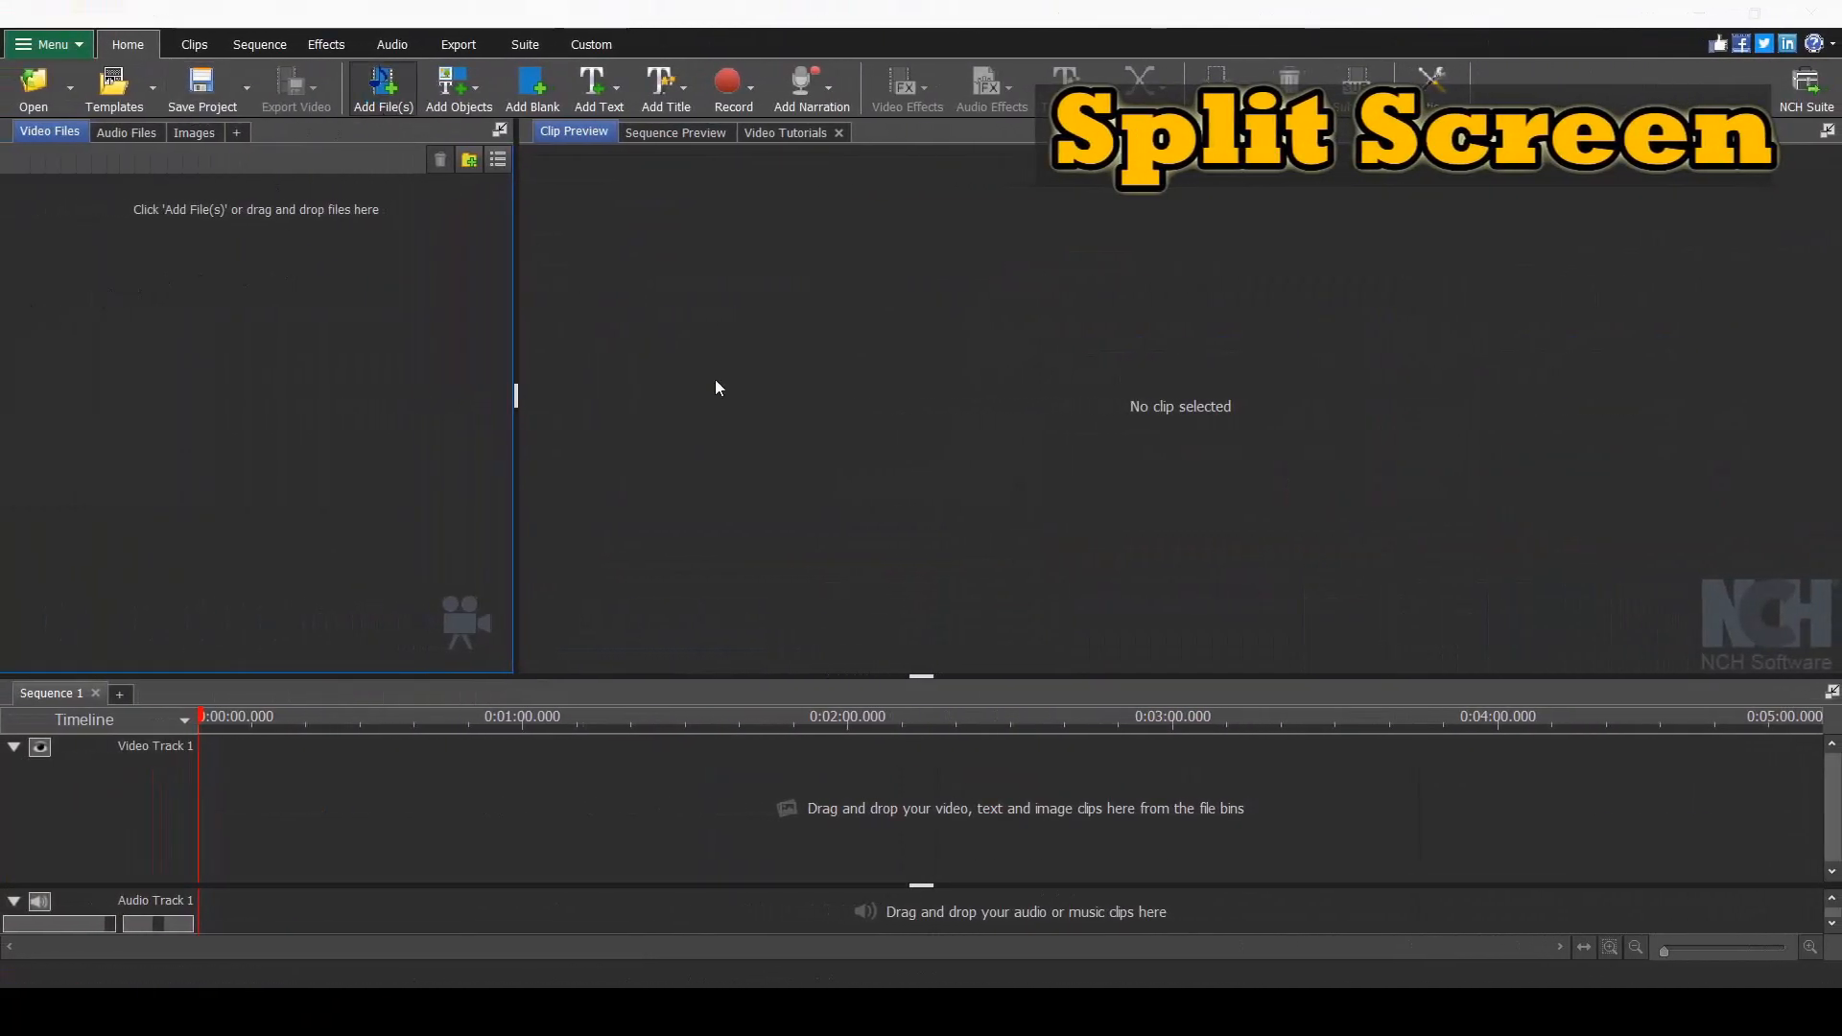
double_click(1058, 404)
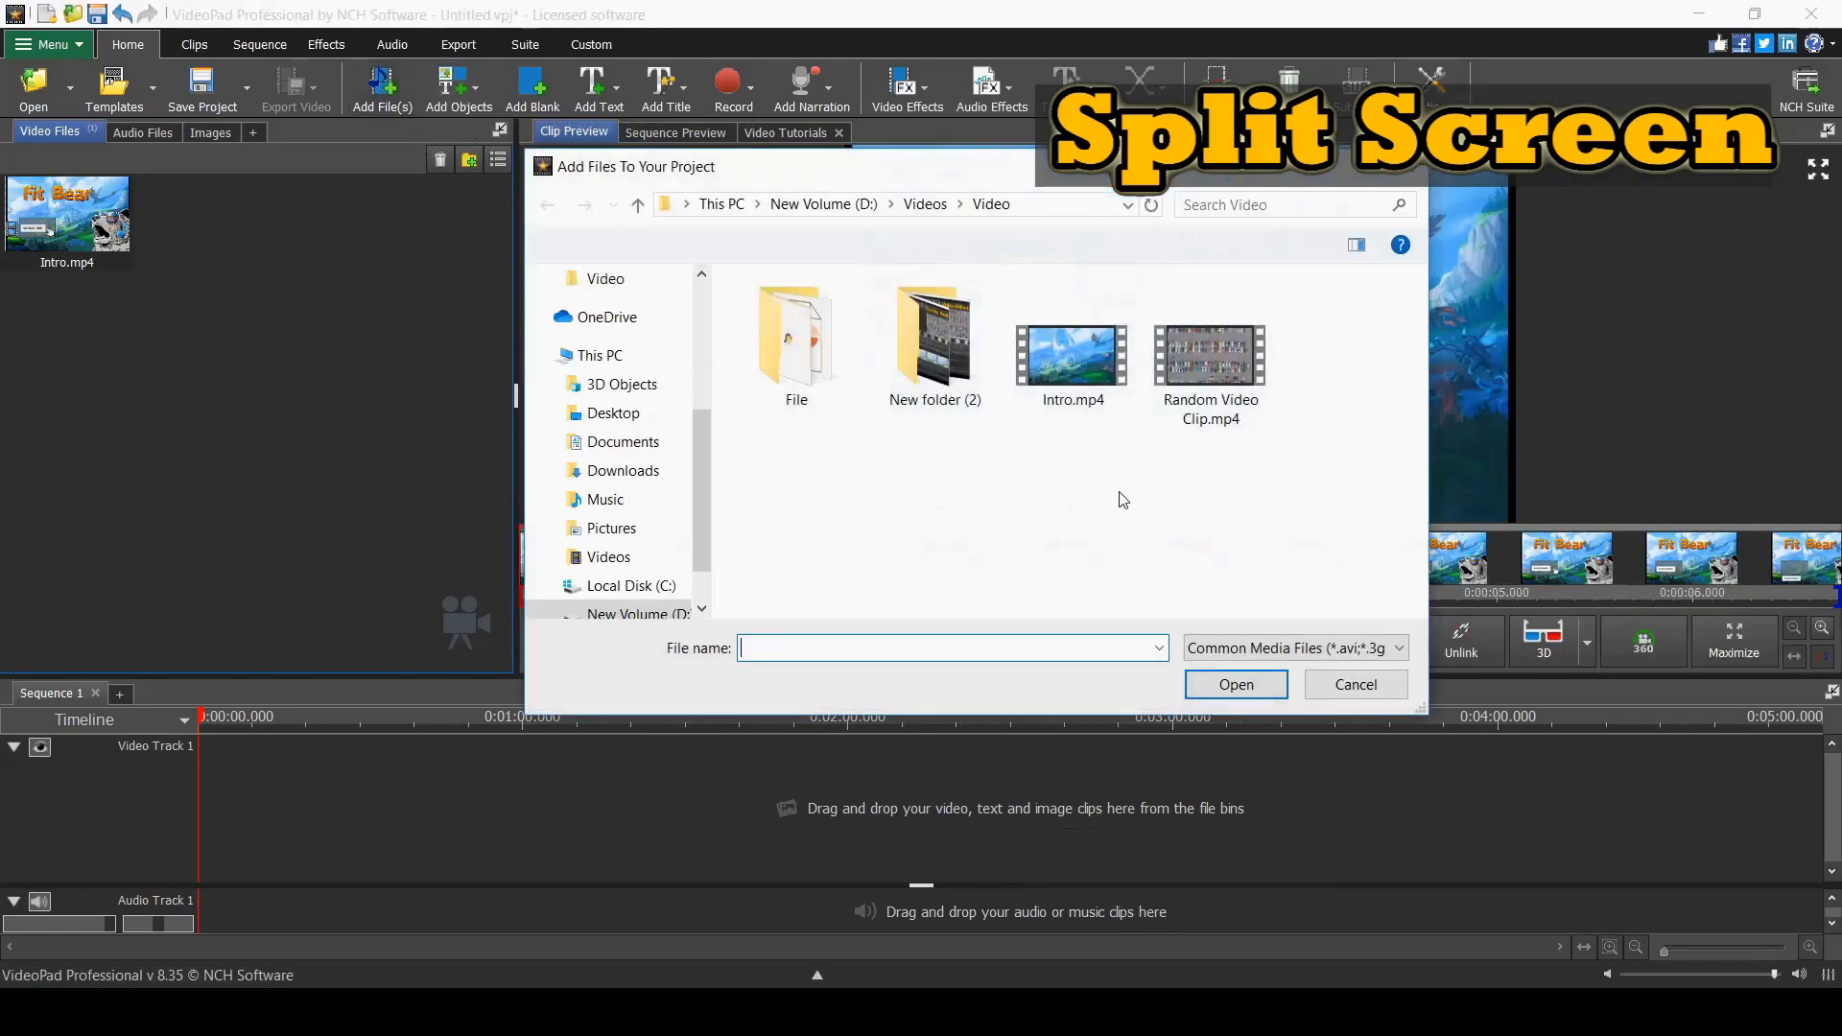
double_click(1206, 360)
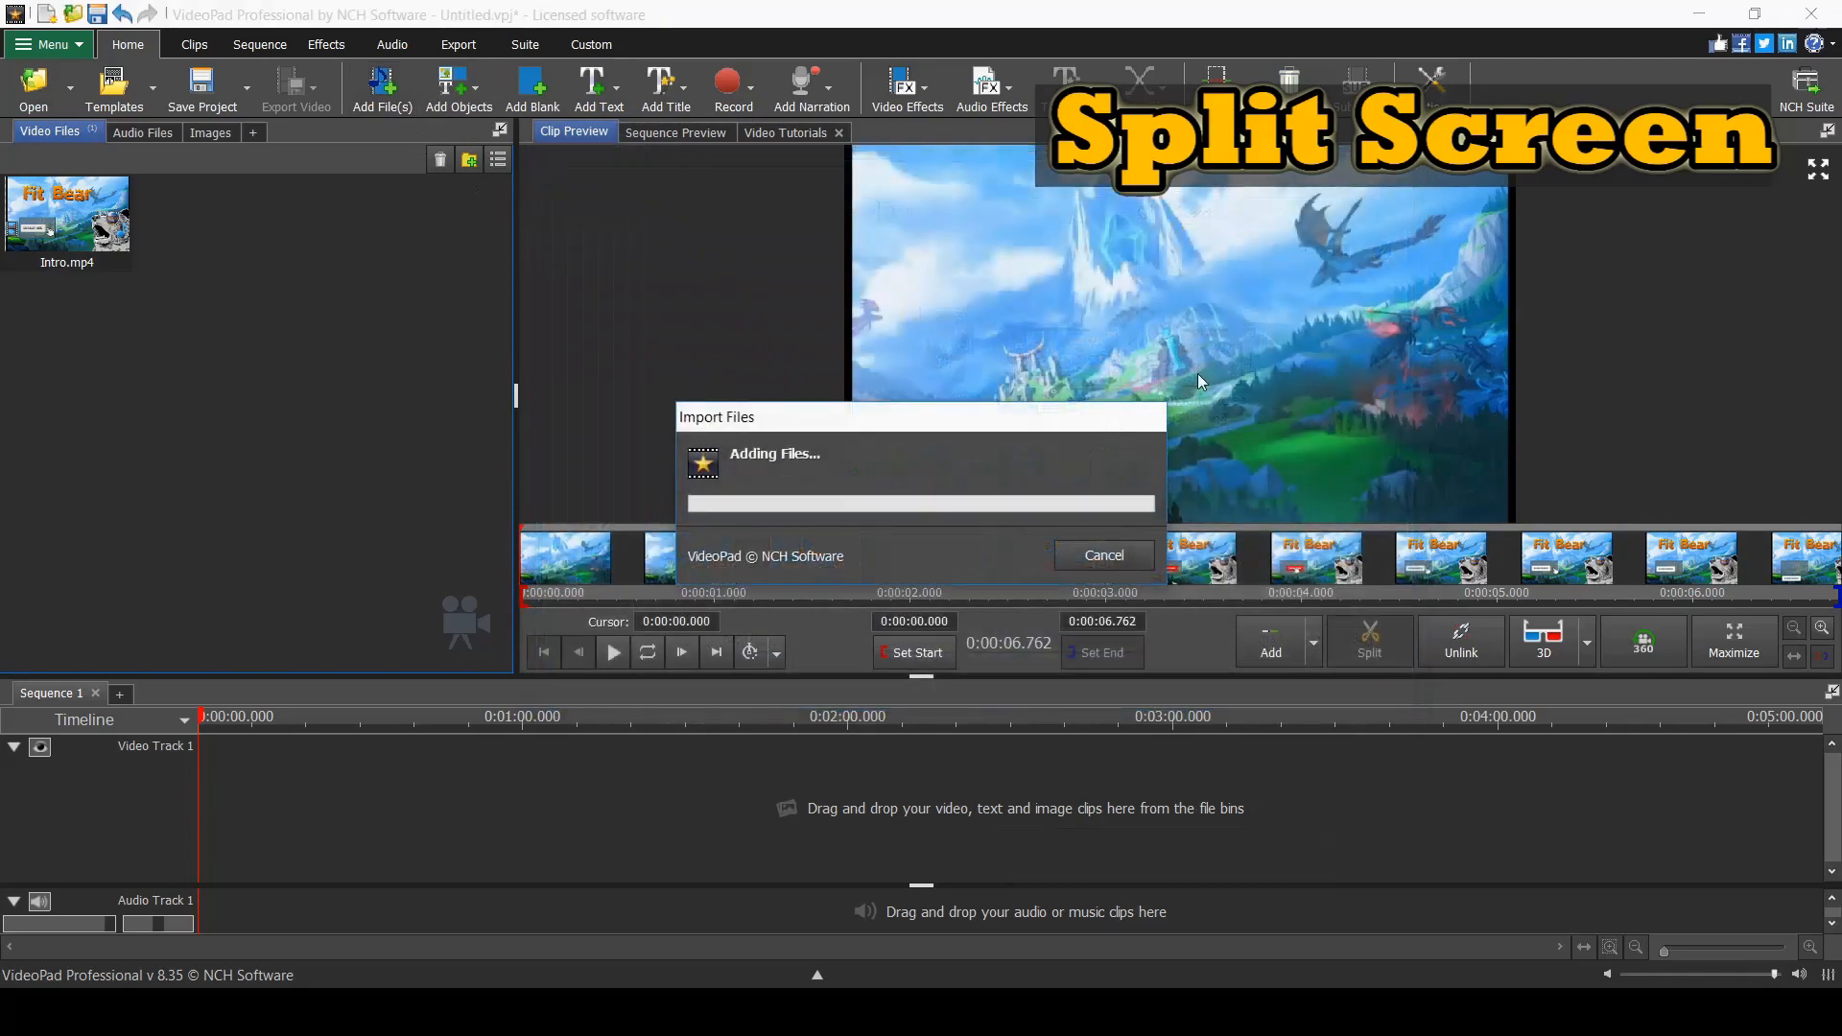
- Place Random Video Clip.mp4 on Video Track 1 and overlay Intro.mp4 on Video Track 2, with both clips starting at 0:00:00.000
drag(200, 216, 501, 762)
drag(74, 225, 1305, 758)
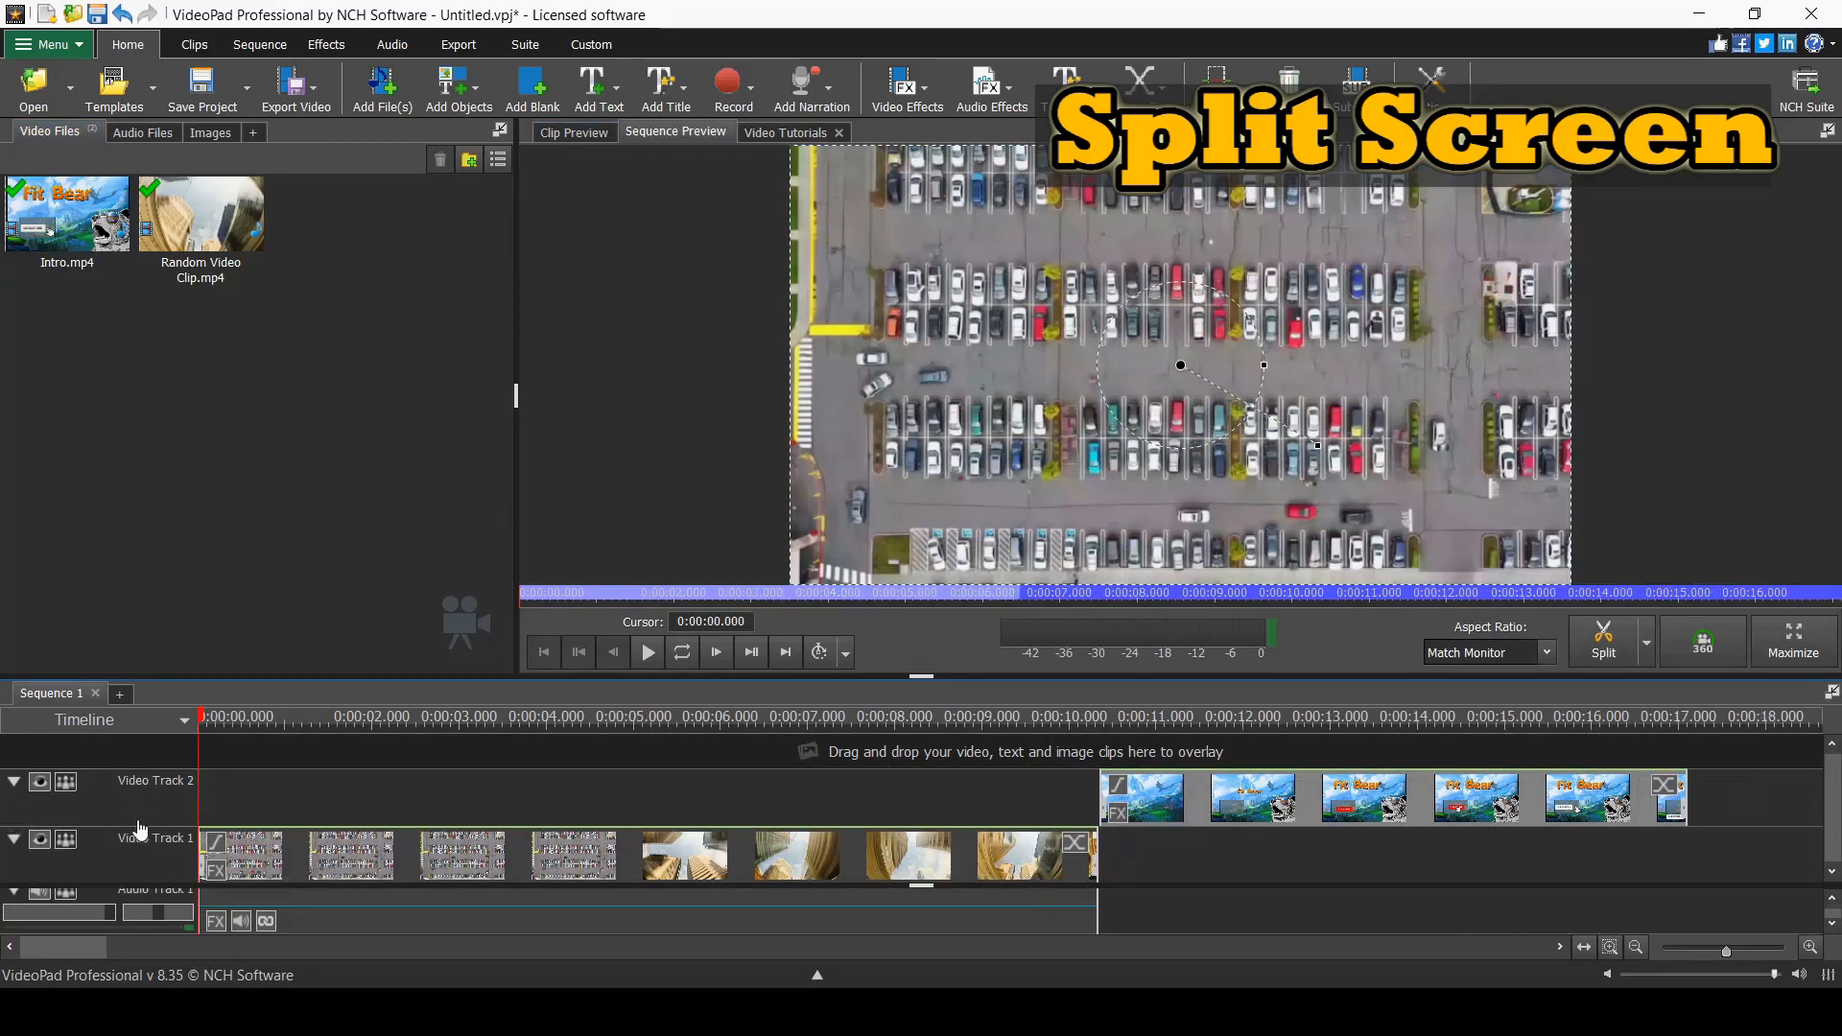
drag(1213, 797, 314, 789)
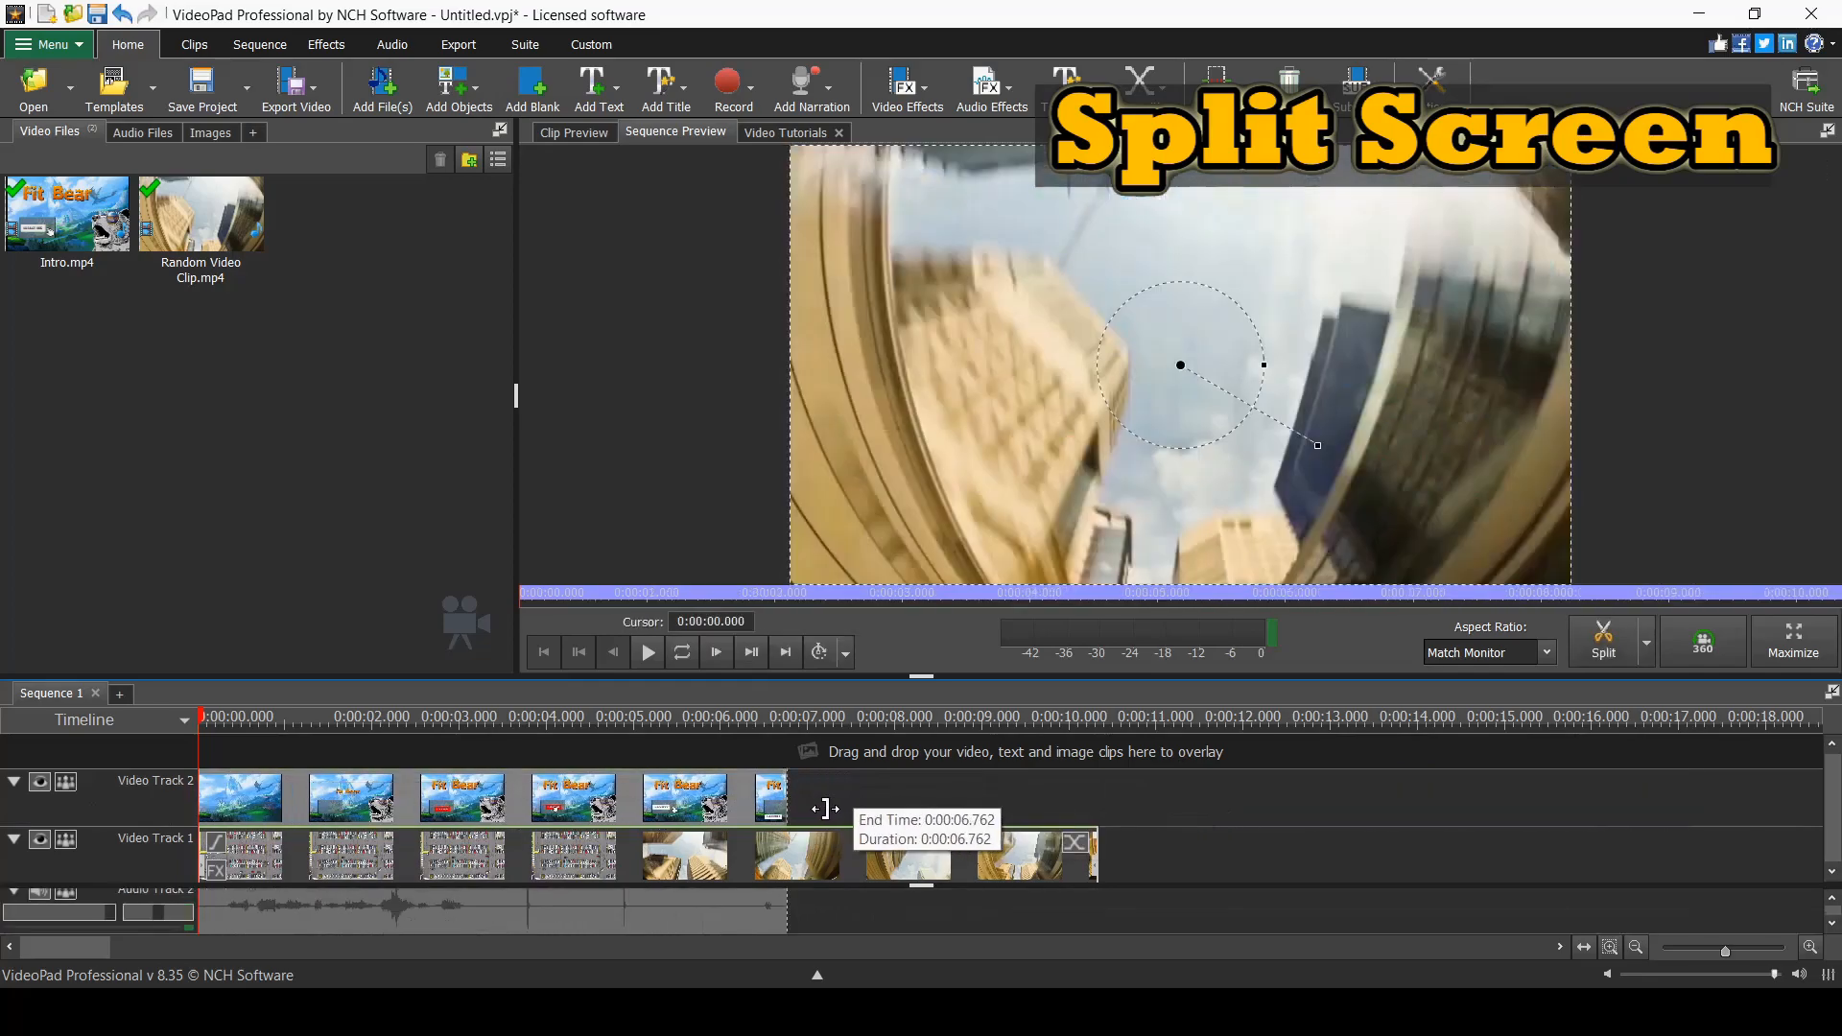
click(747, 764)
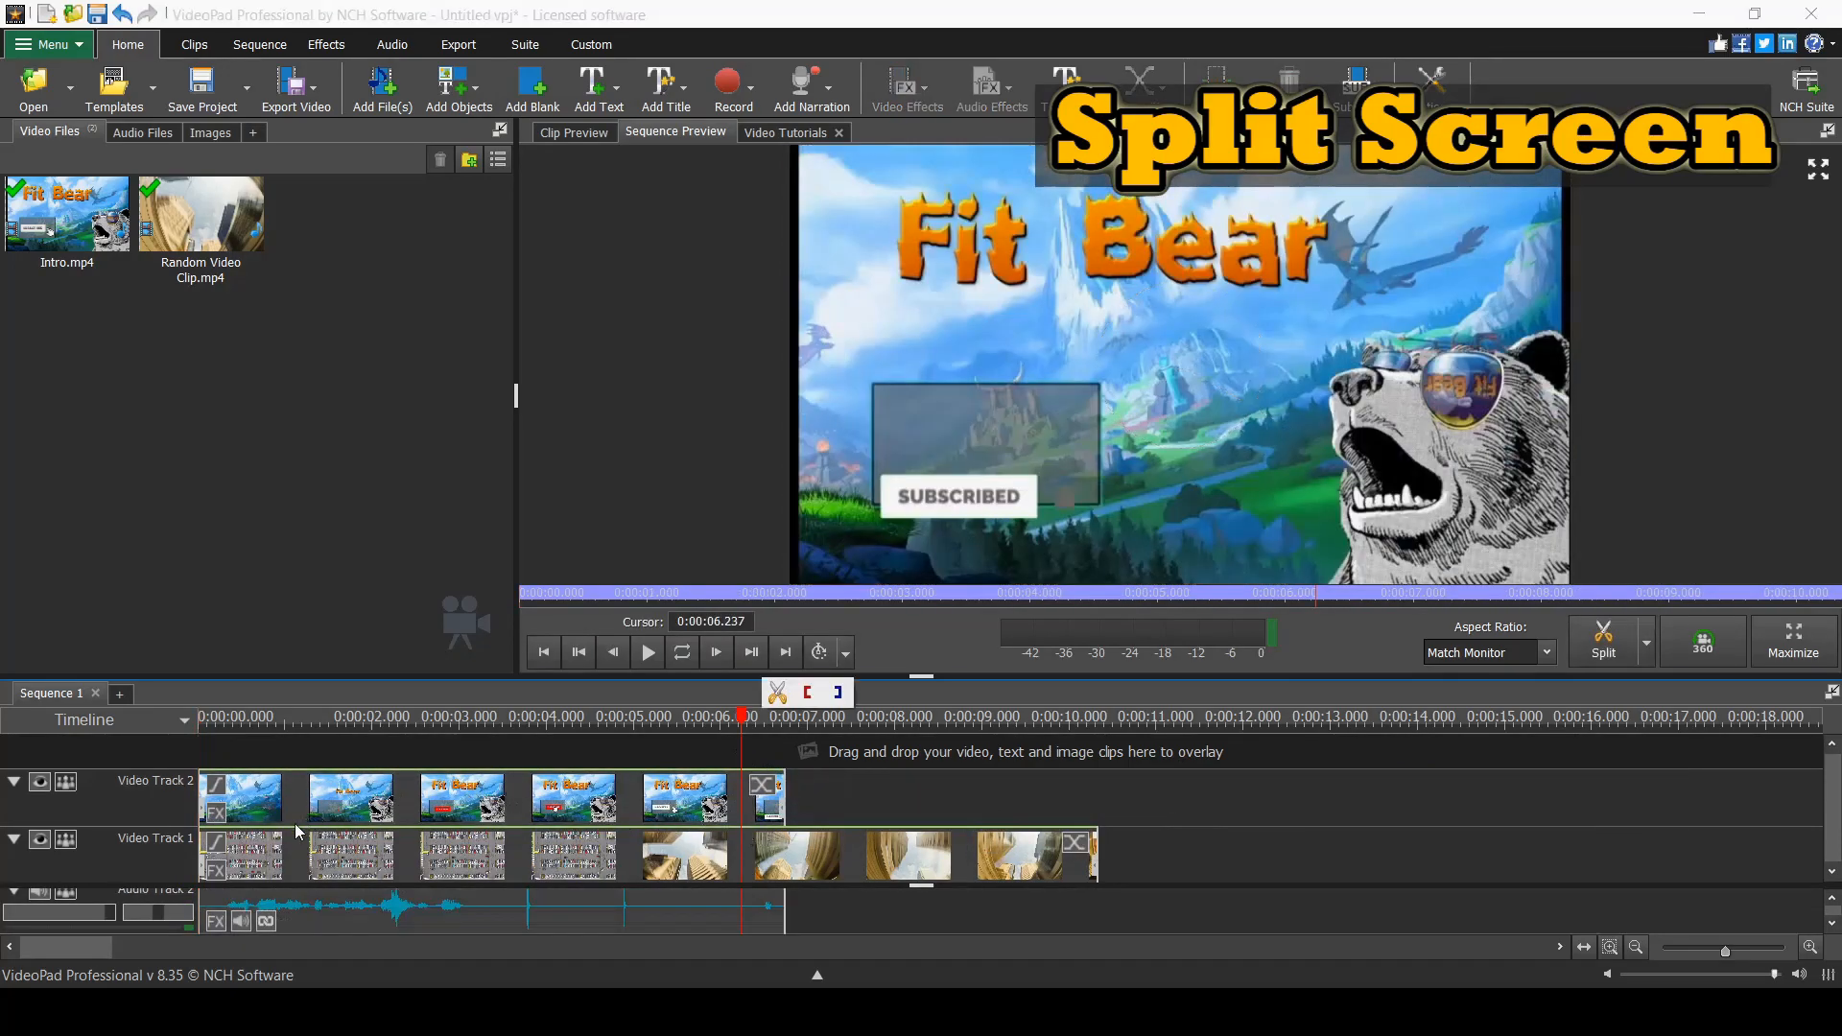
- Add the Scale effect to the Intro.mp4 clip and set its ratio to 0.5 with the aspect ratio kept
click(215, 813)
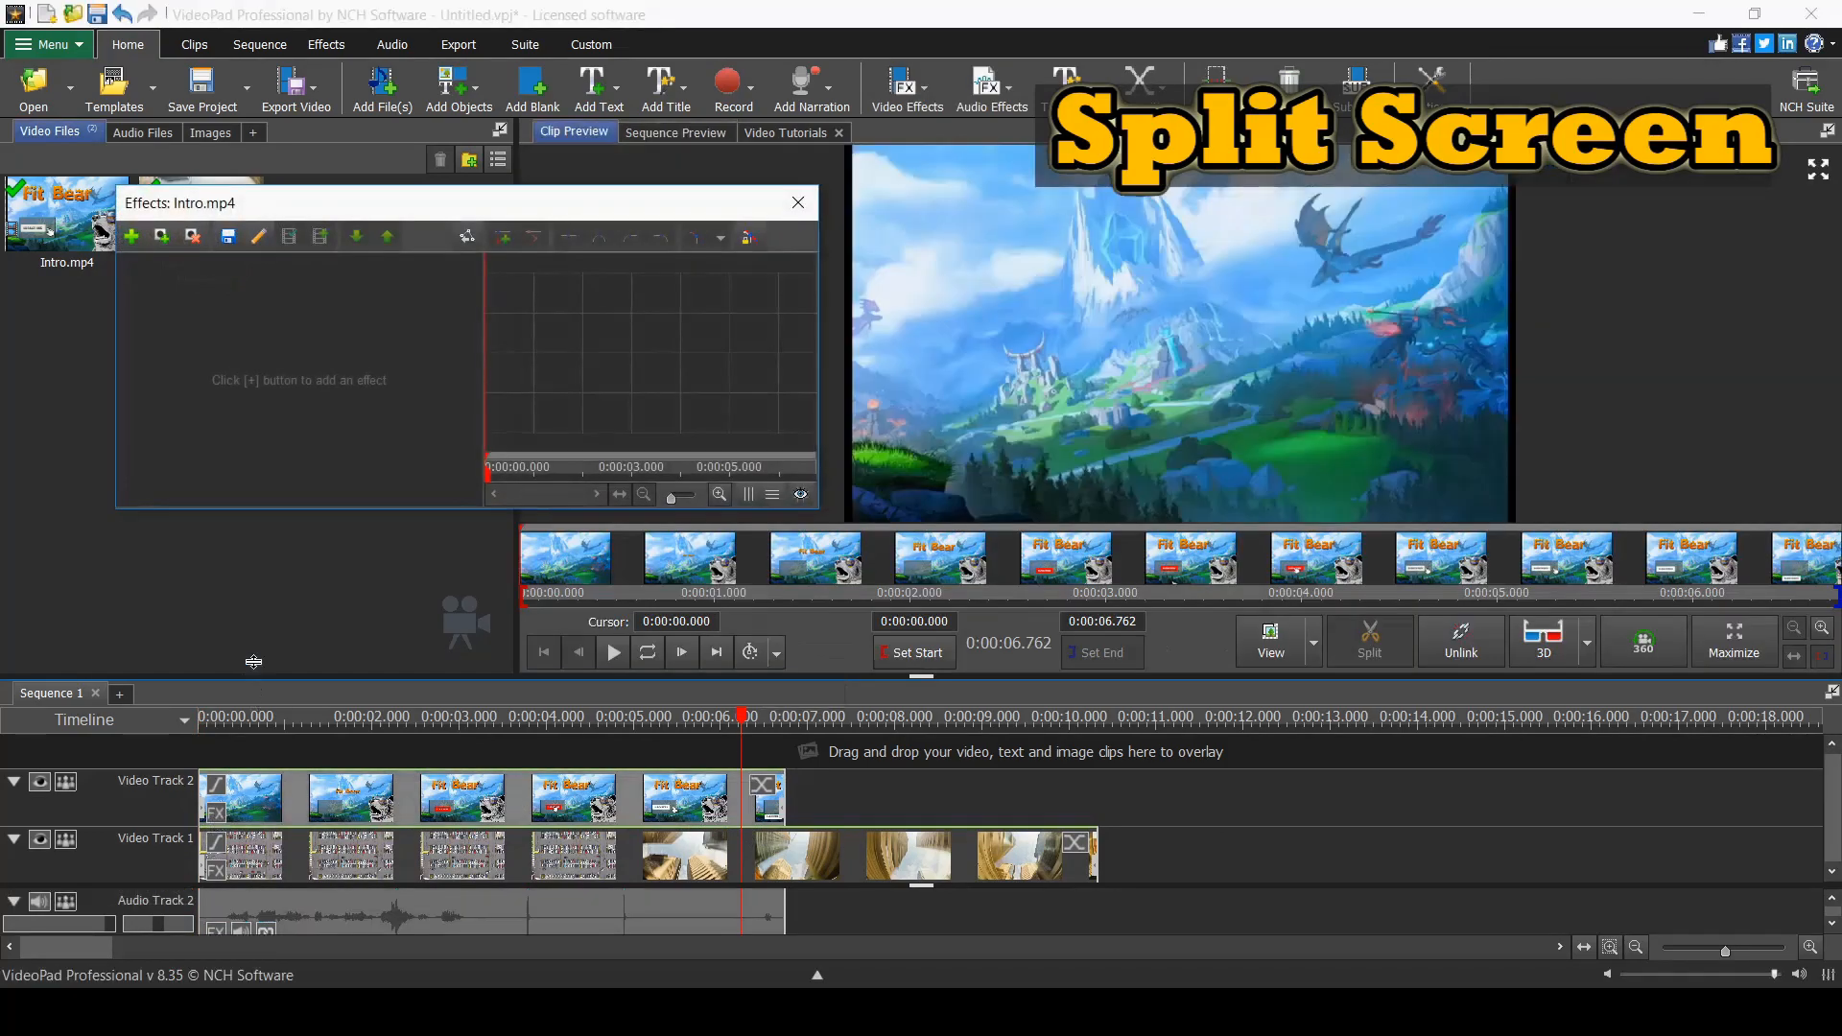
click(132, 237)
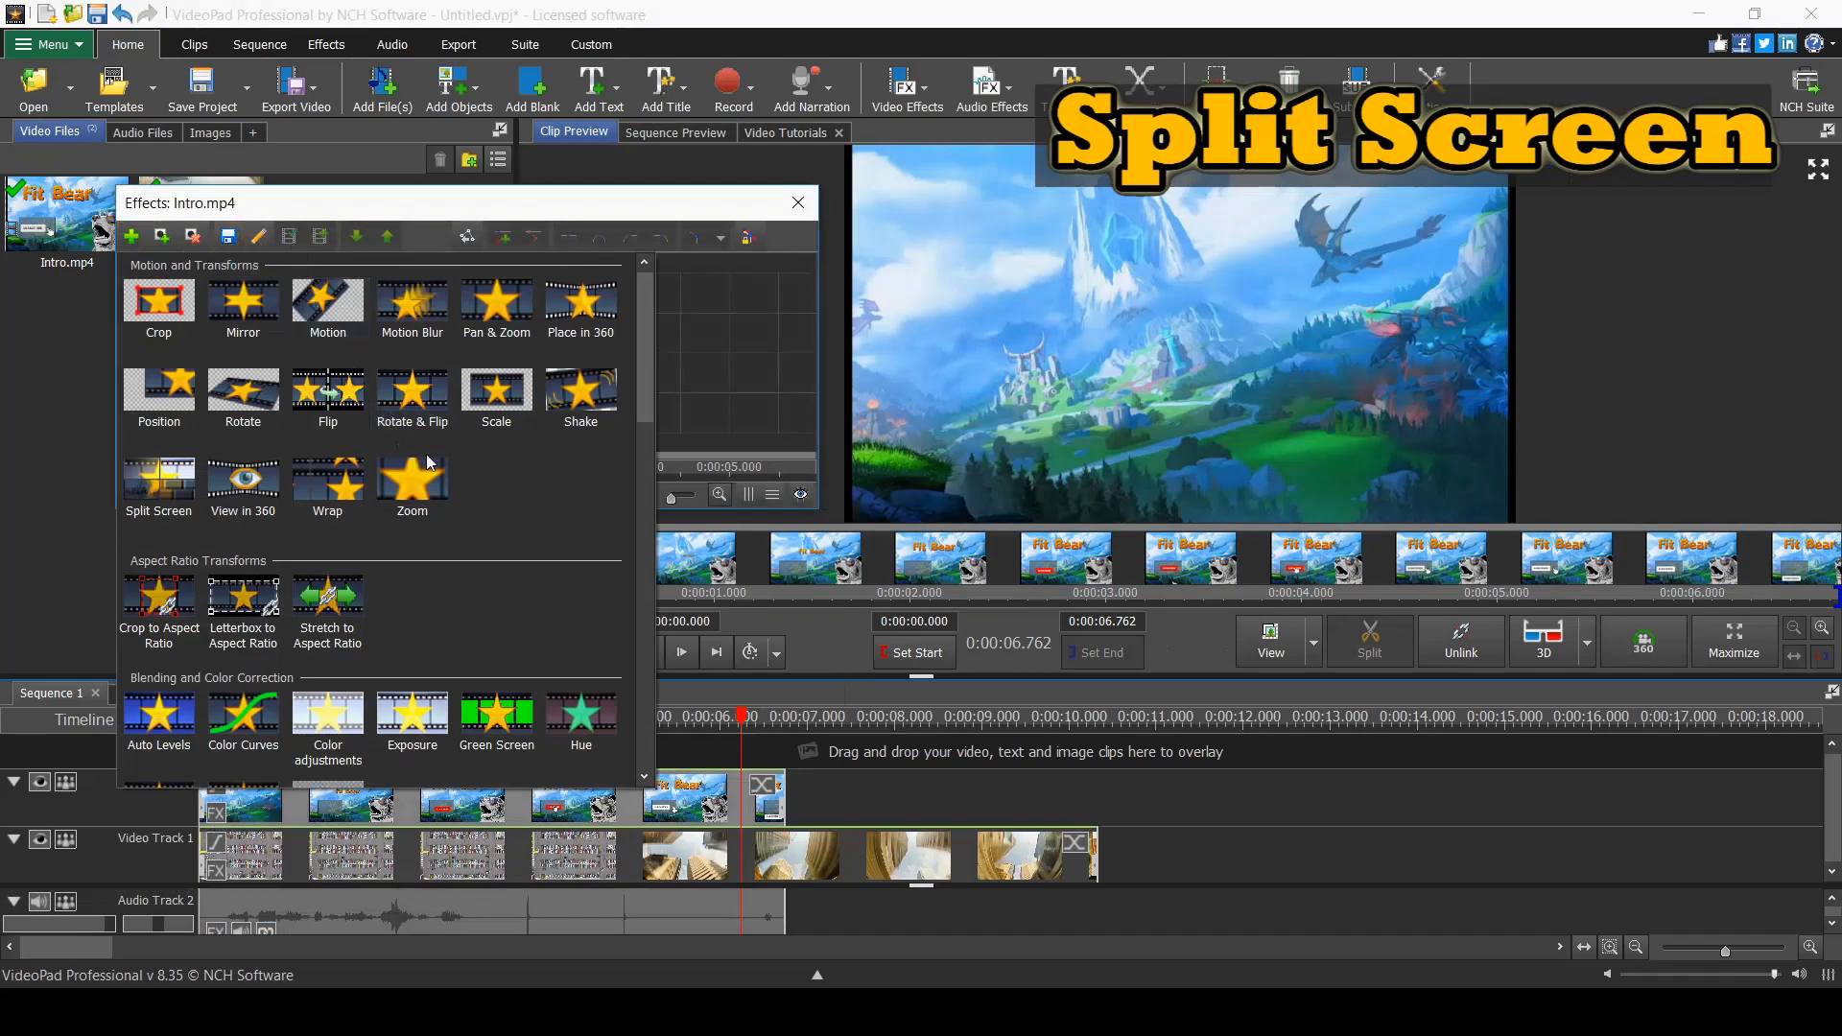
click(496, 389)
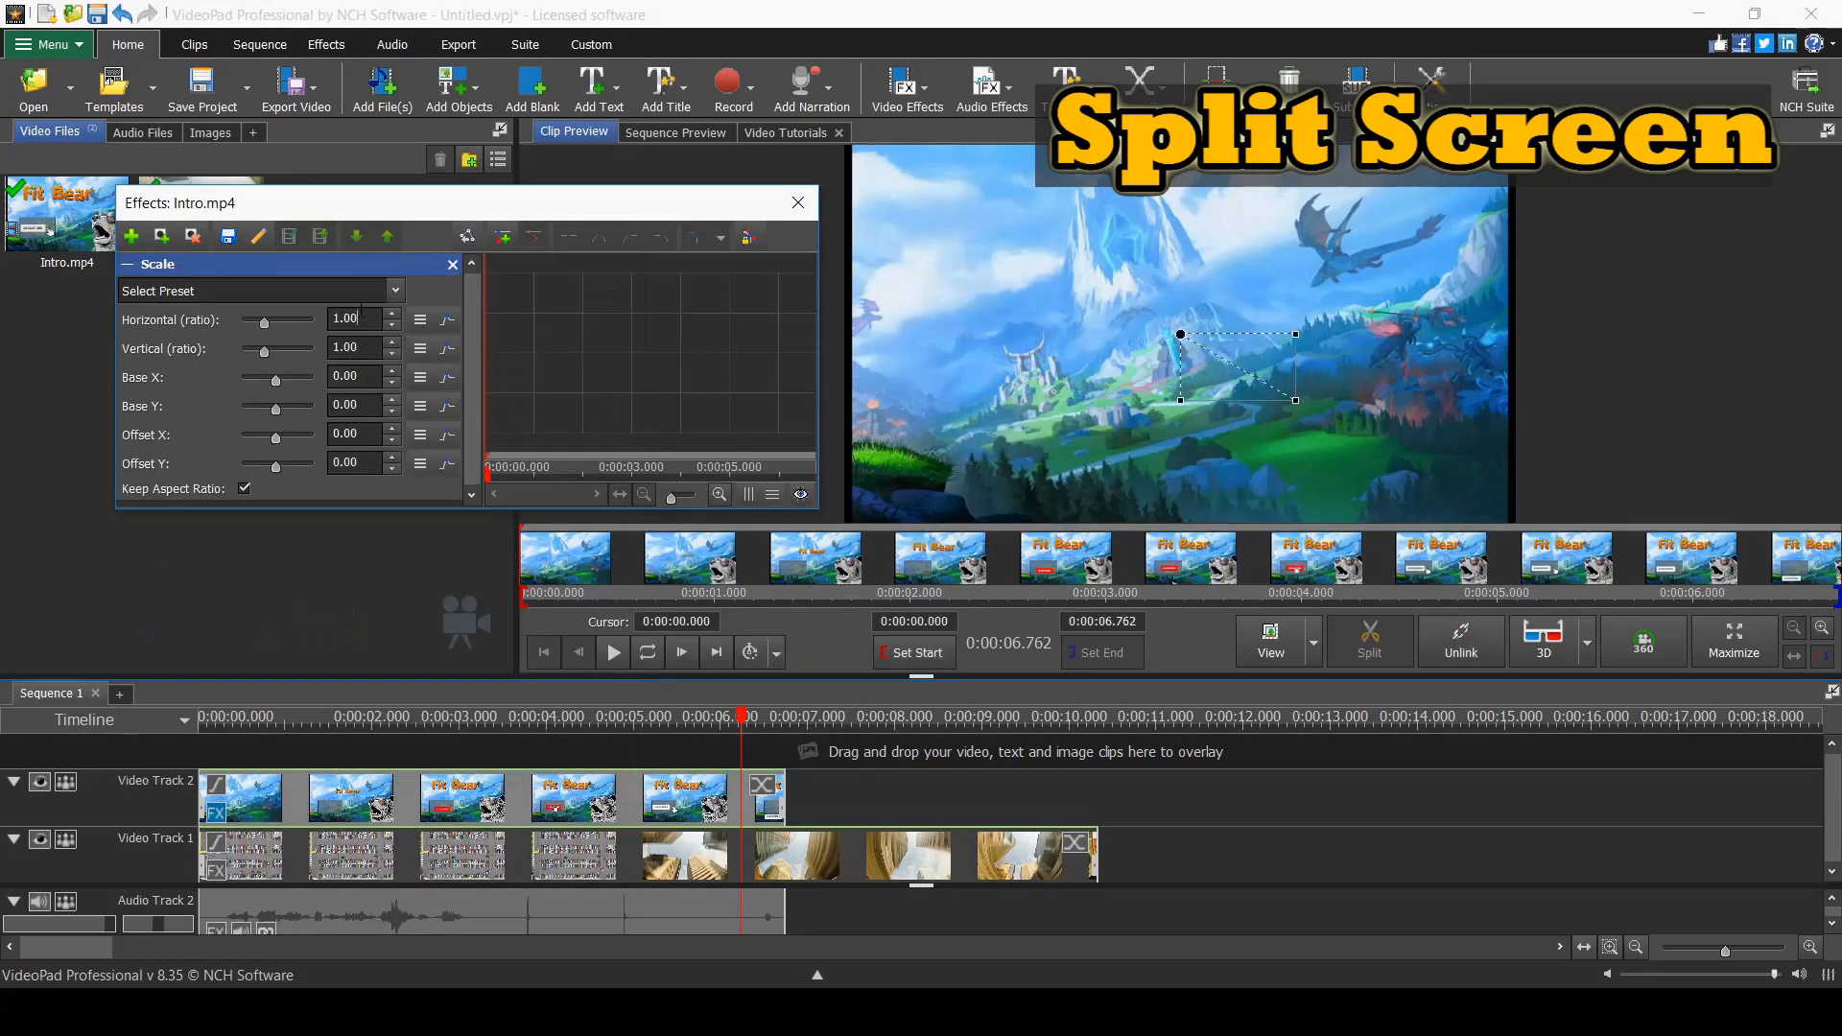
text(0.5)
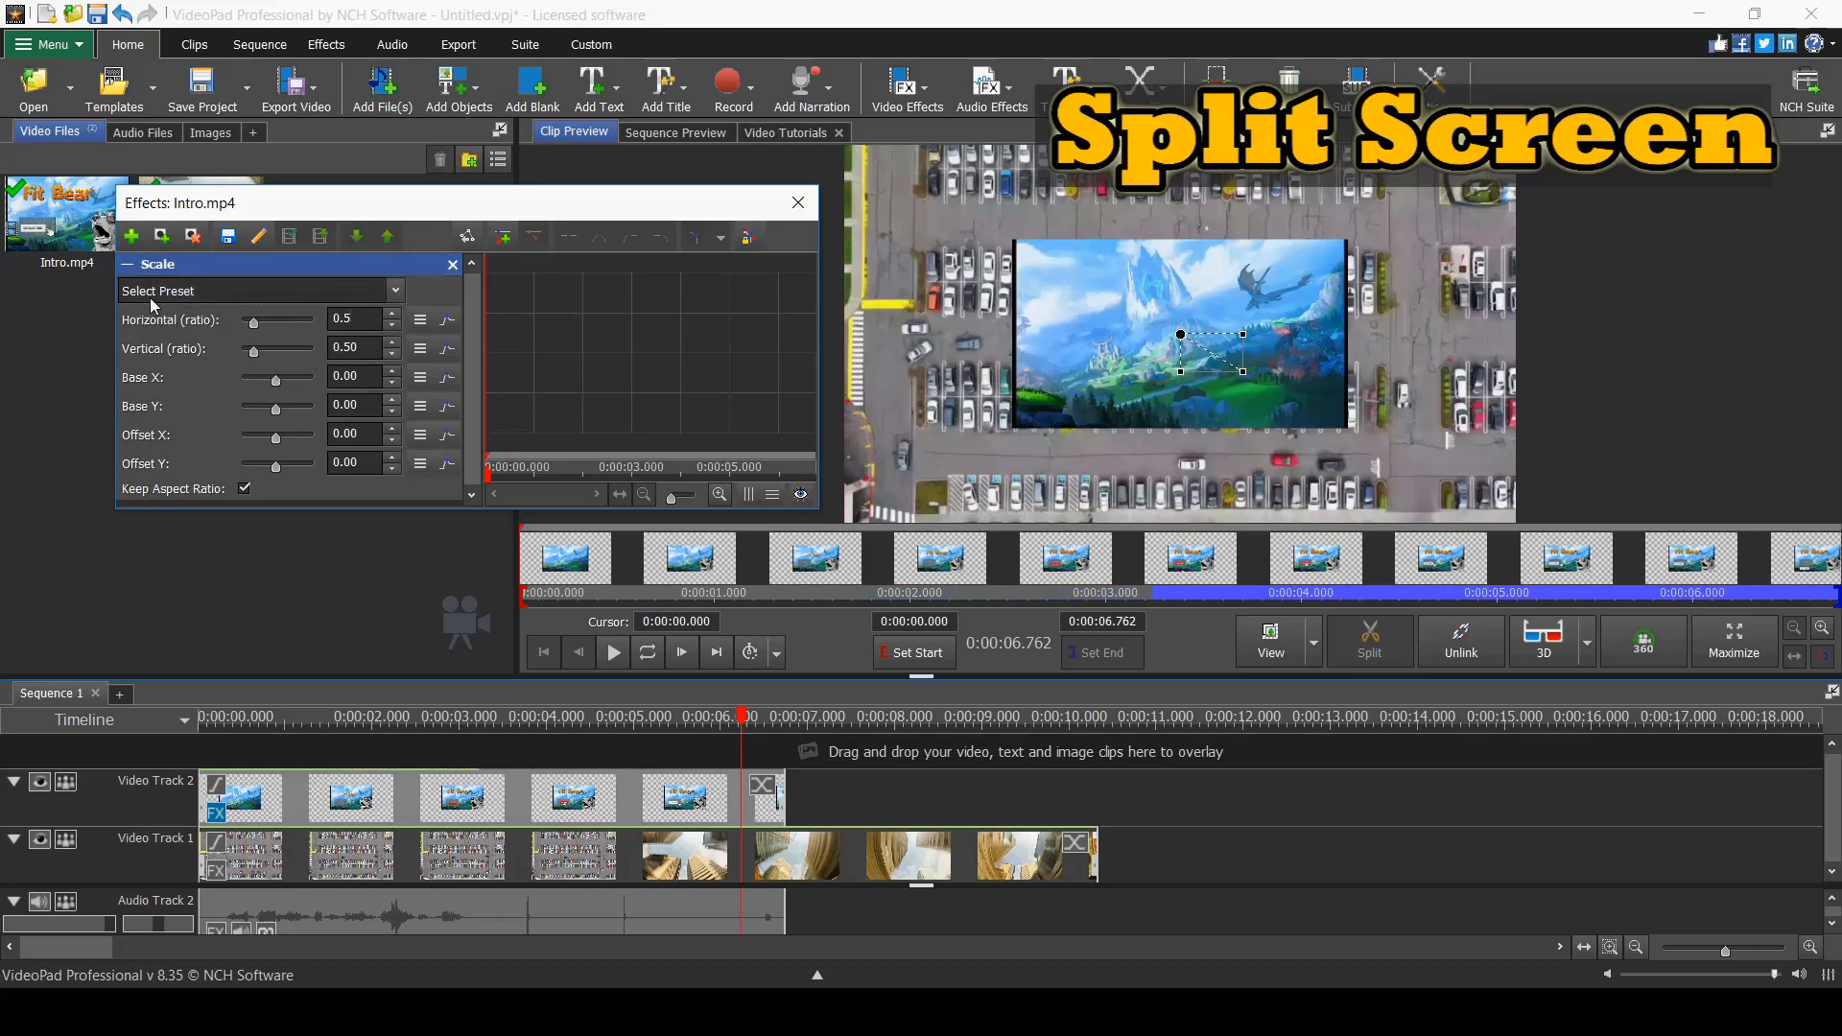
- Add the Position effect to Intro.mp4 and move the clip into the frame's lower-right corner, about 25.57 horizontal and 25.89 vertical
click(128, 265)
click(132, 236)
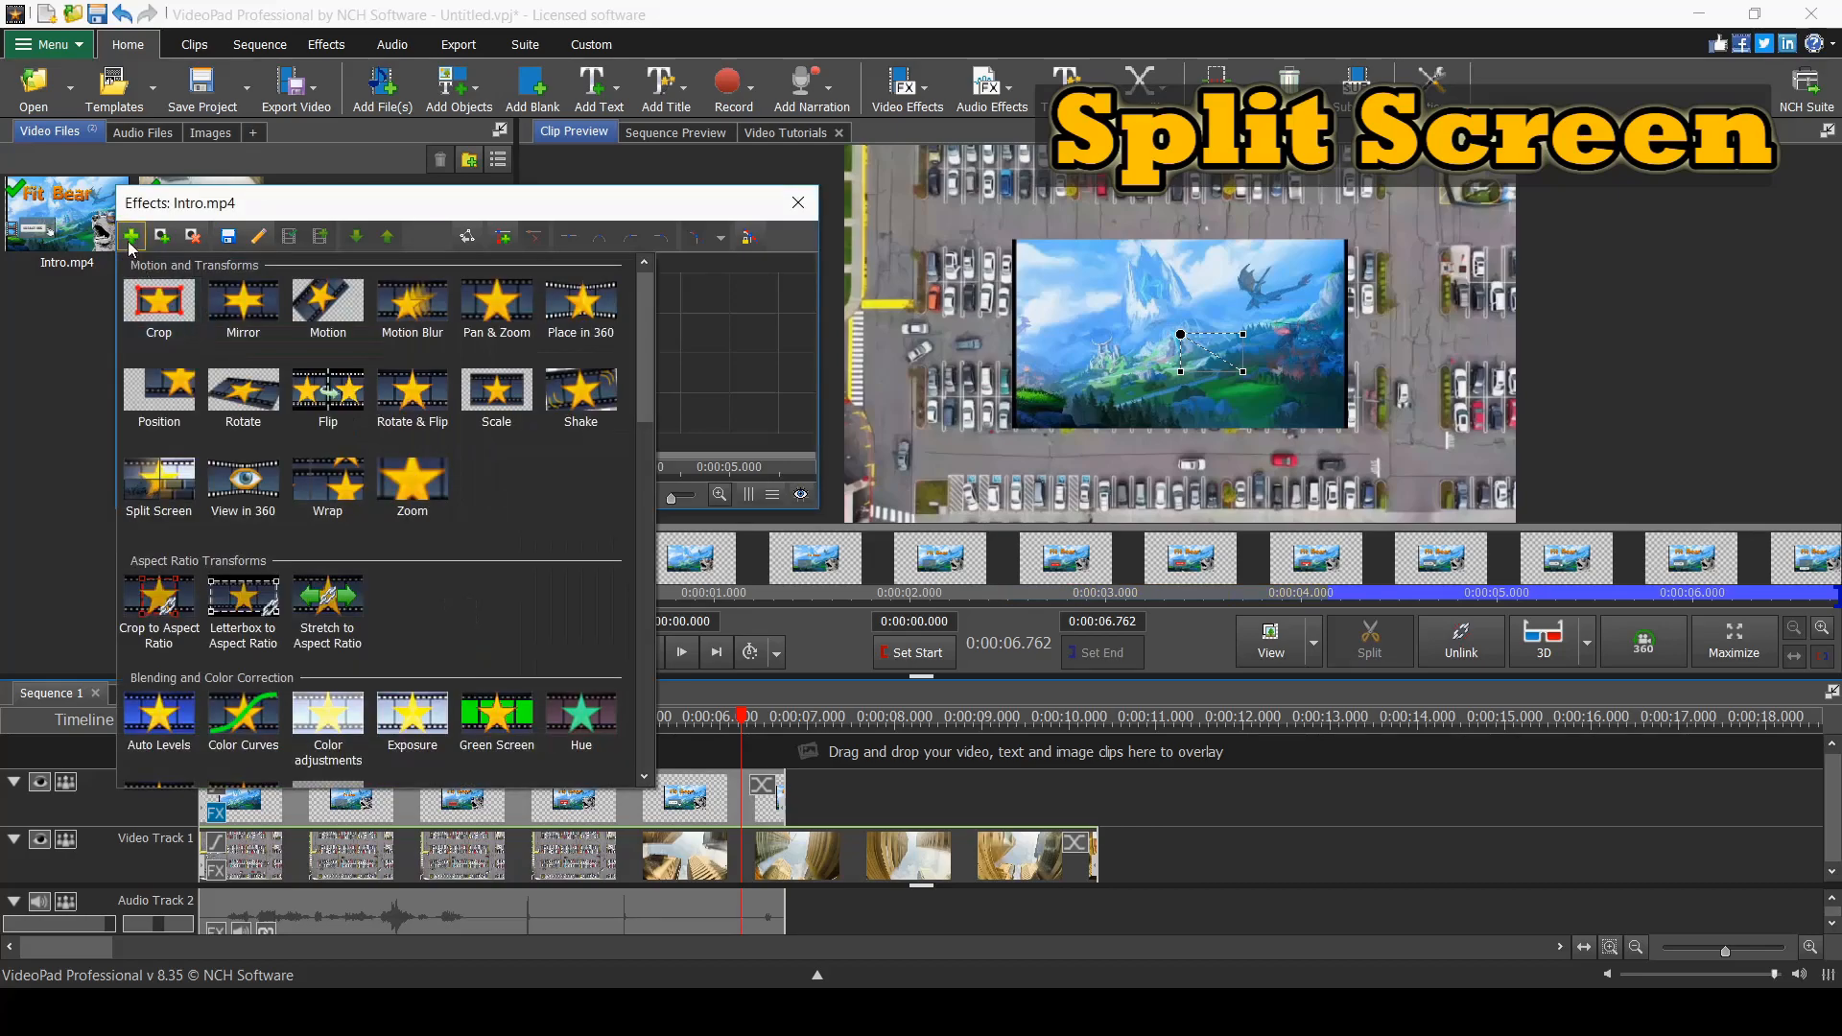
click(190, 415)
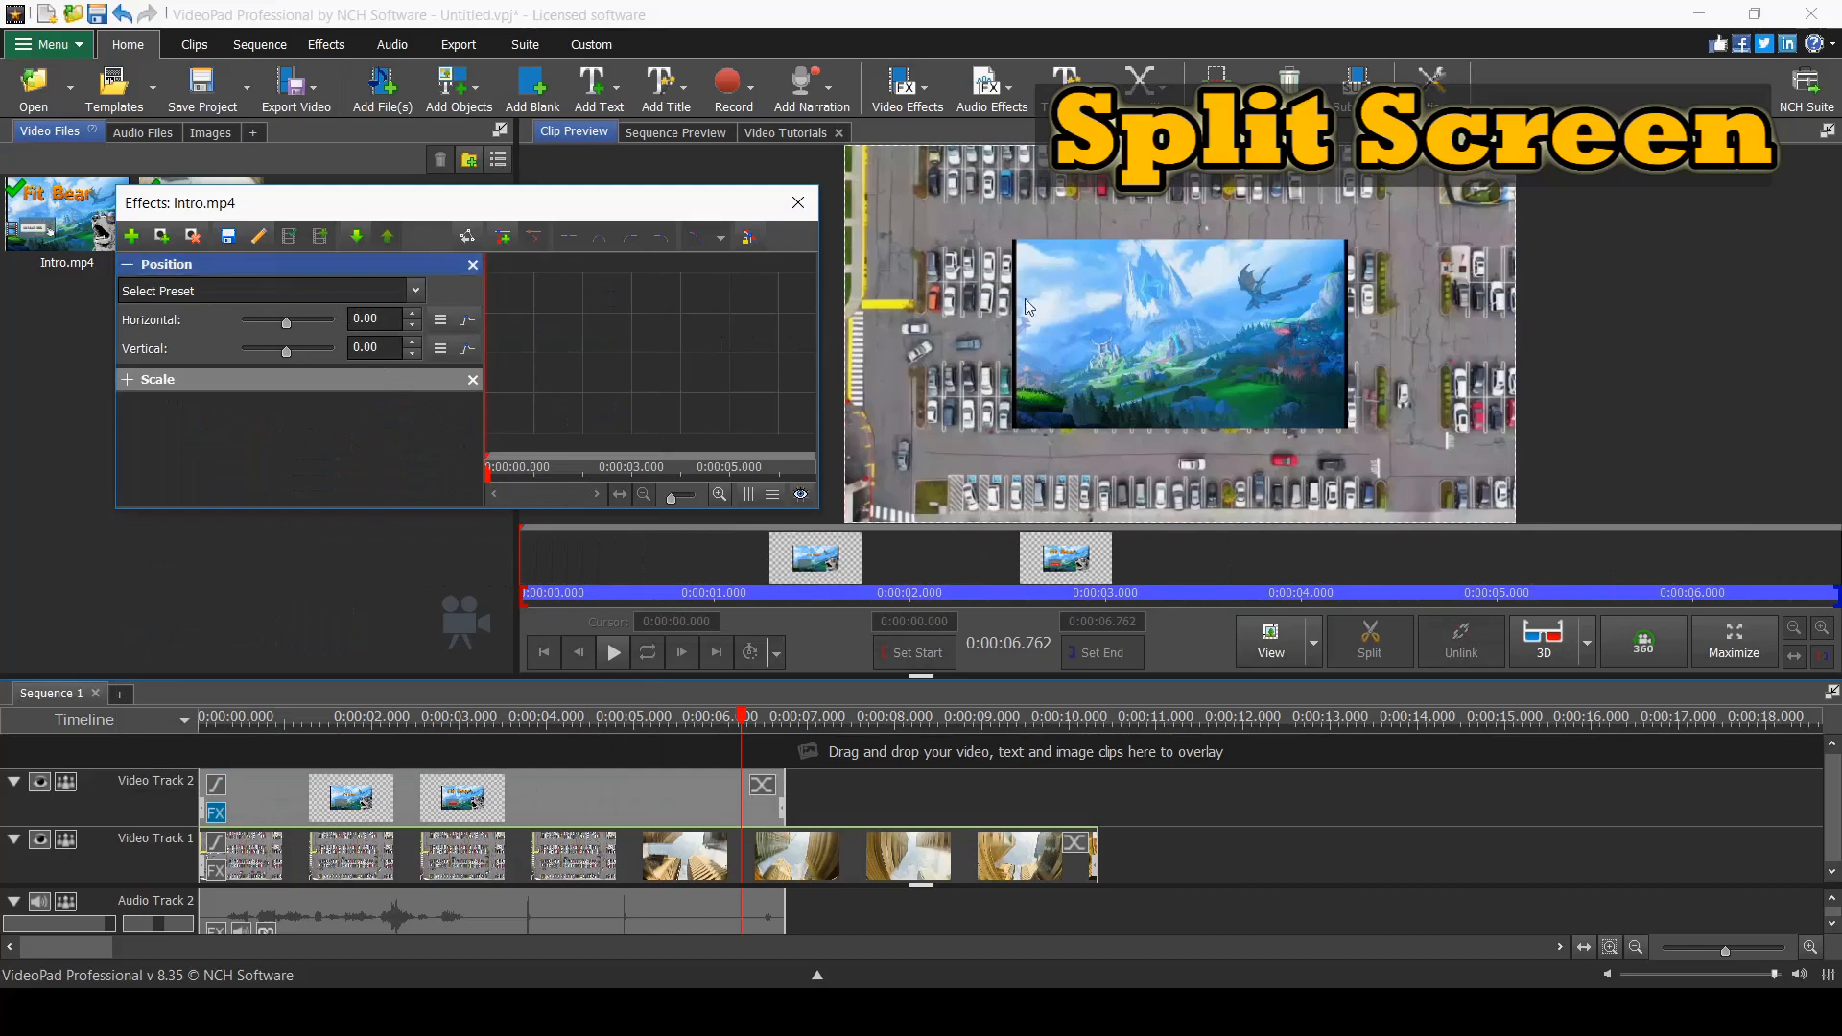
drag(676, 211, 612, 214)
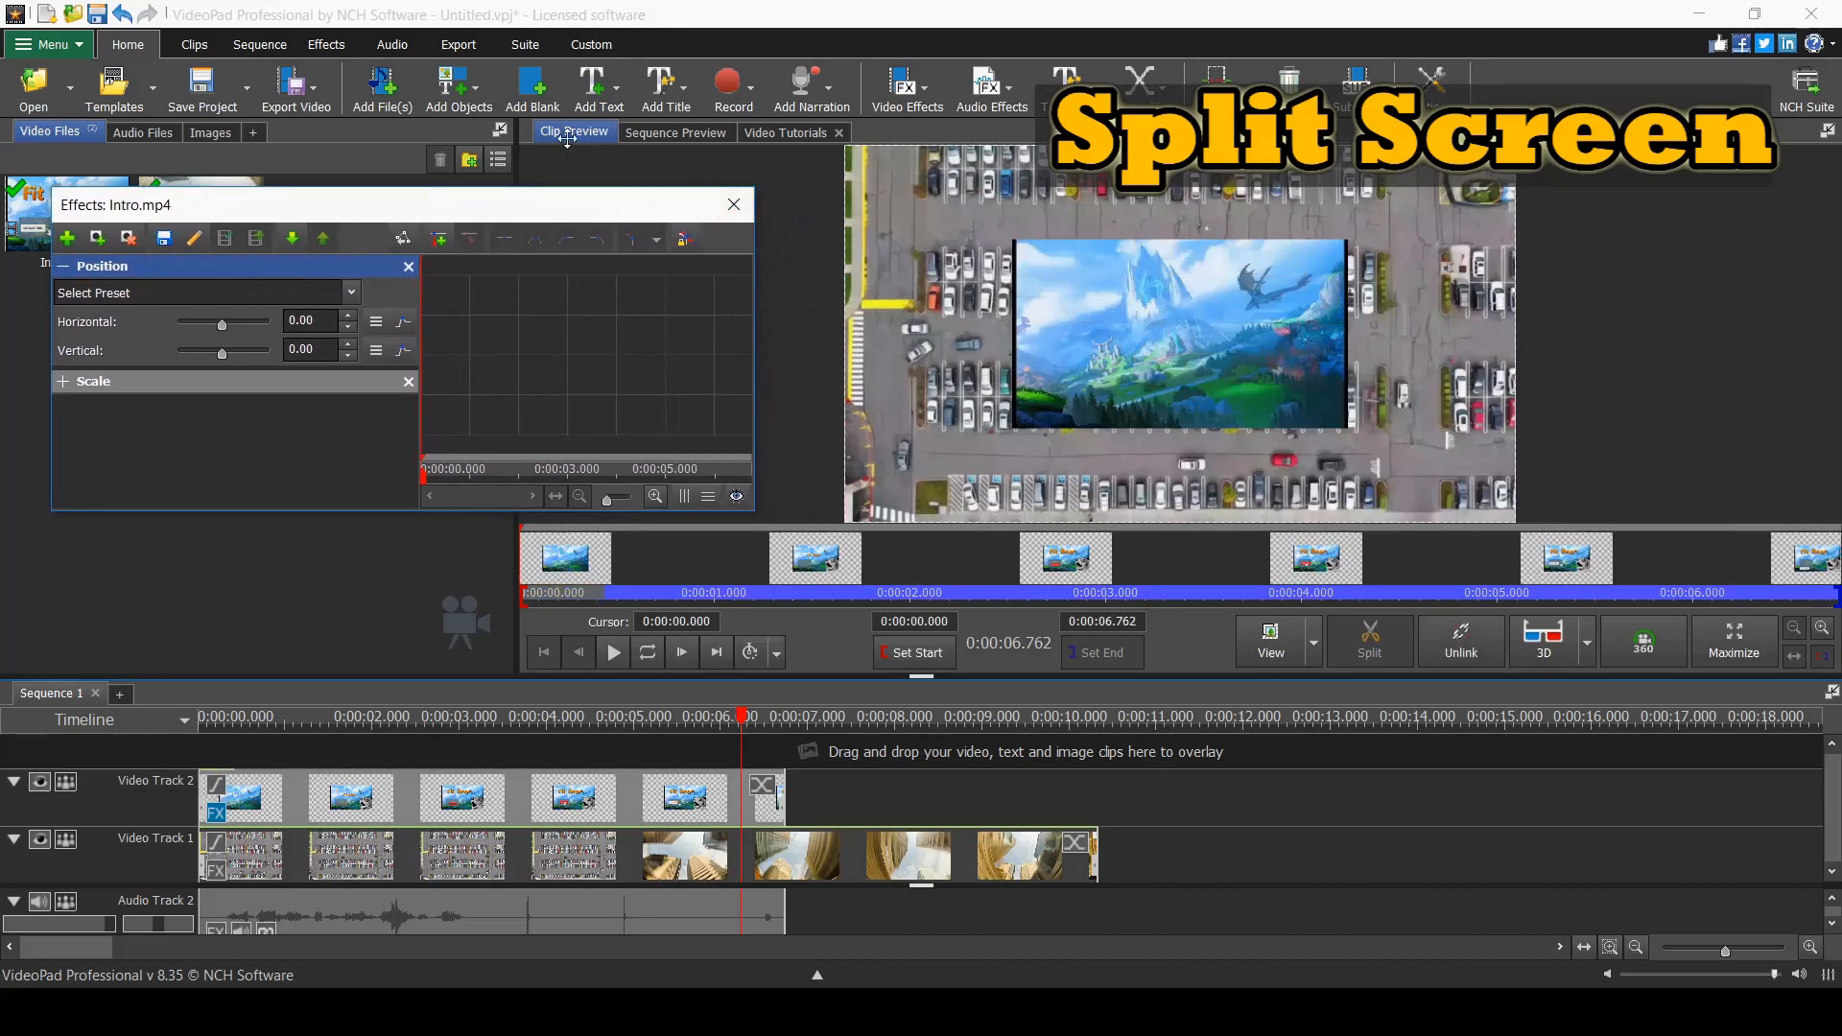
drag(1168, 415, 1353, 391)
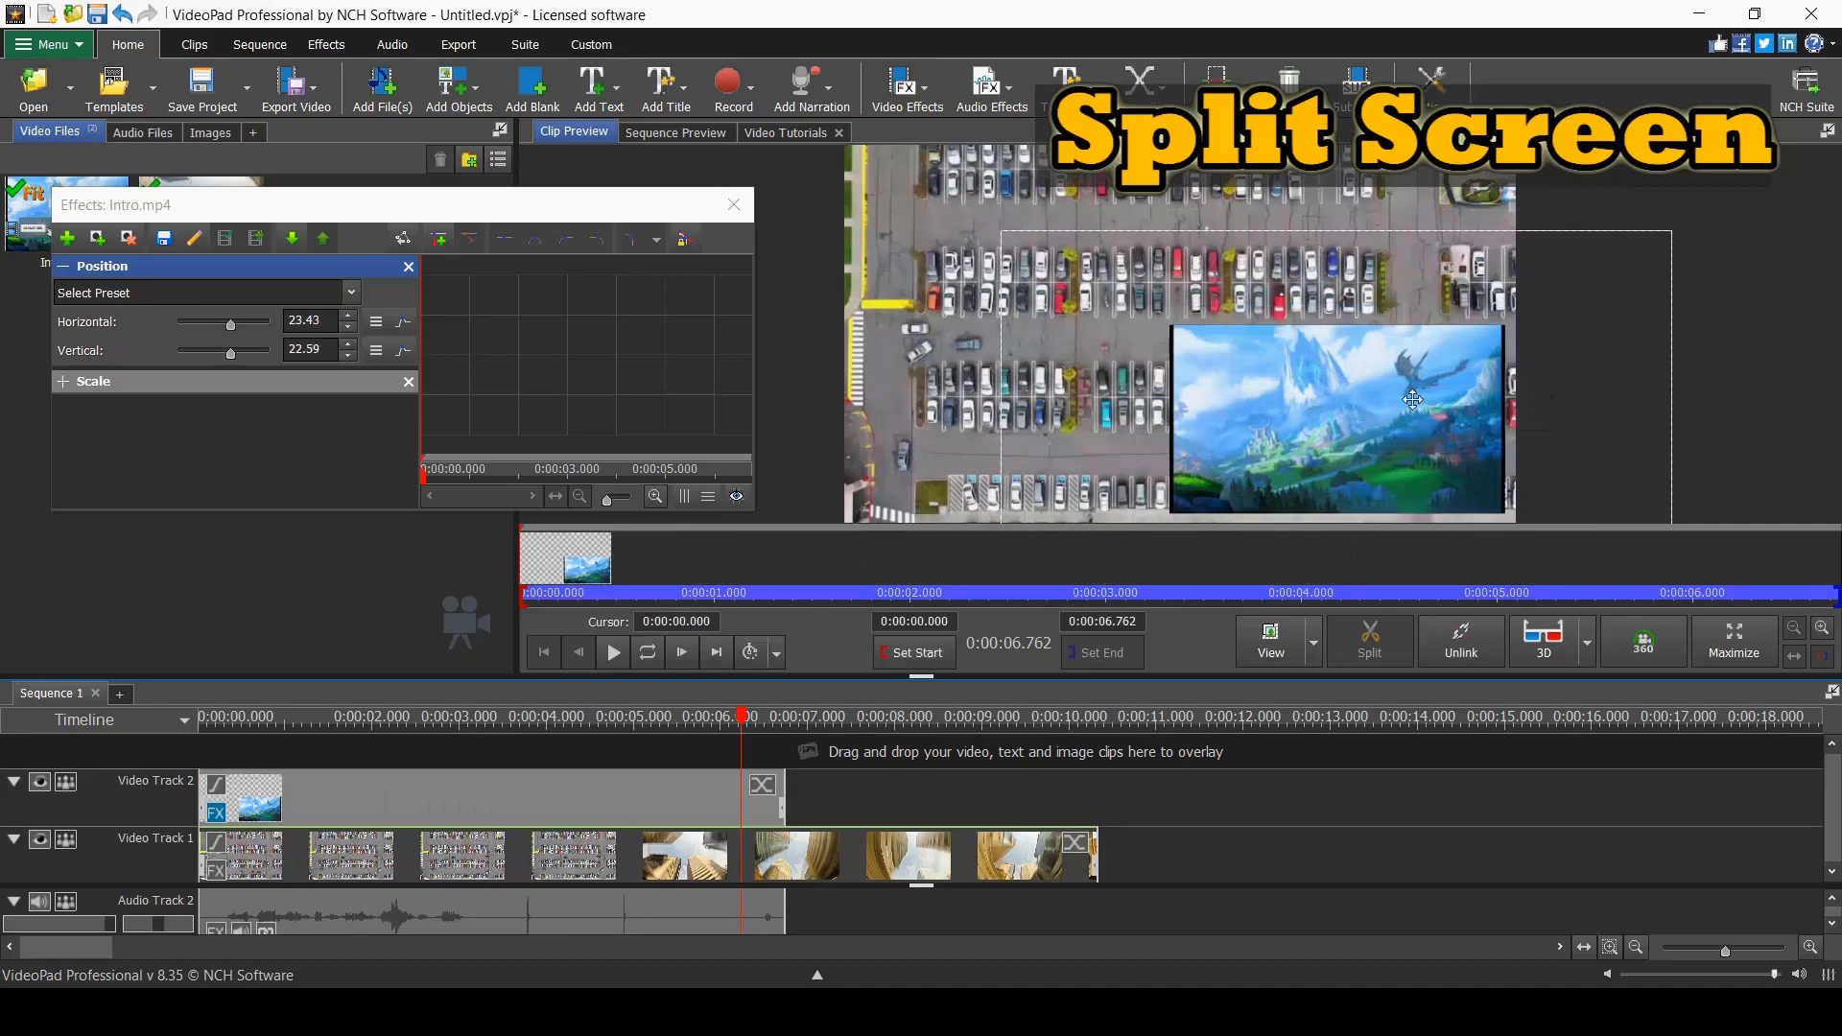
drag(1412, 384, 1440, 368)
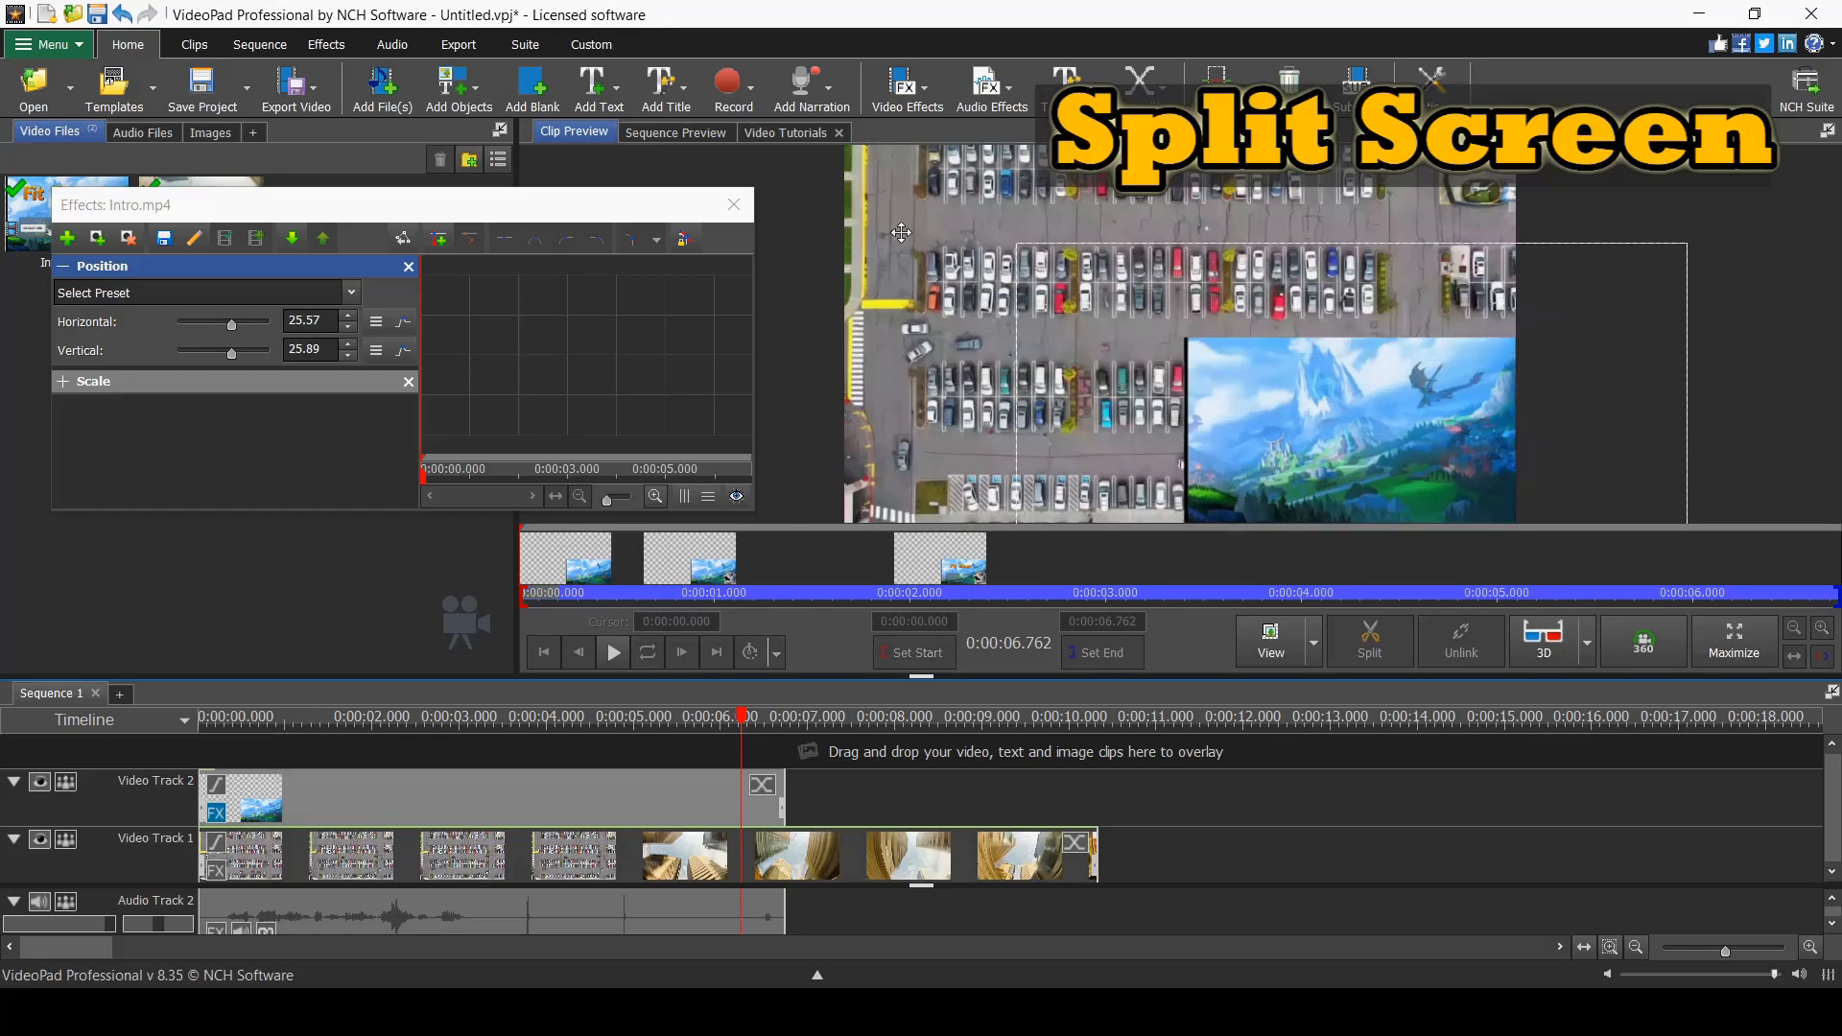
- Close the Intro.mp4 effects and play the sequence from the beginning to check the split screen
click(734, 204)
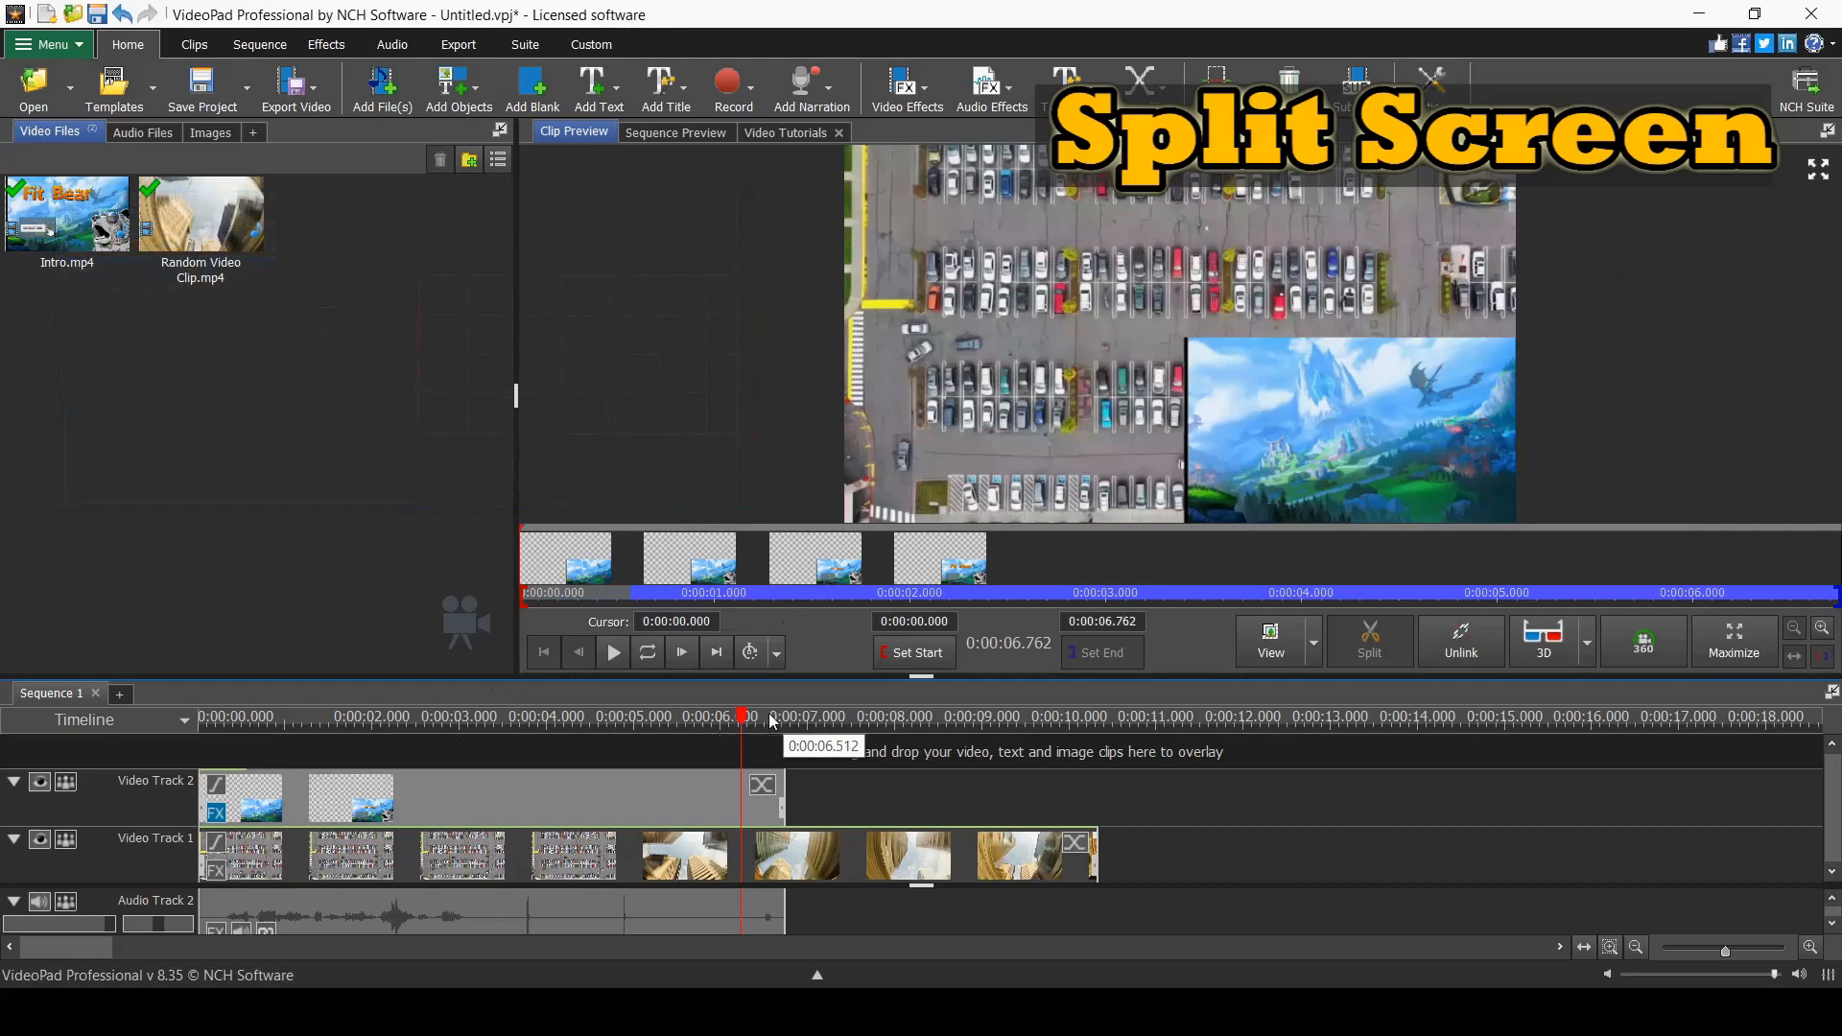
drag(749, 714, 140, 722)
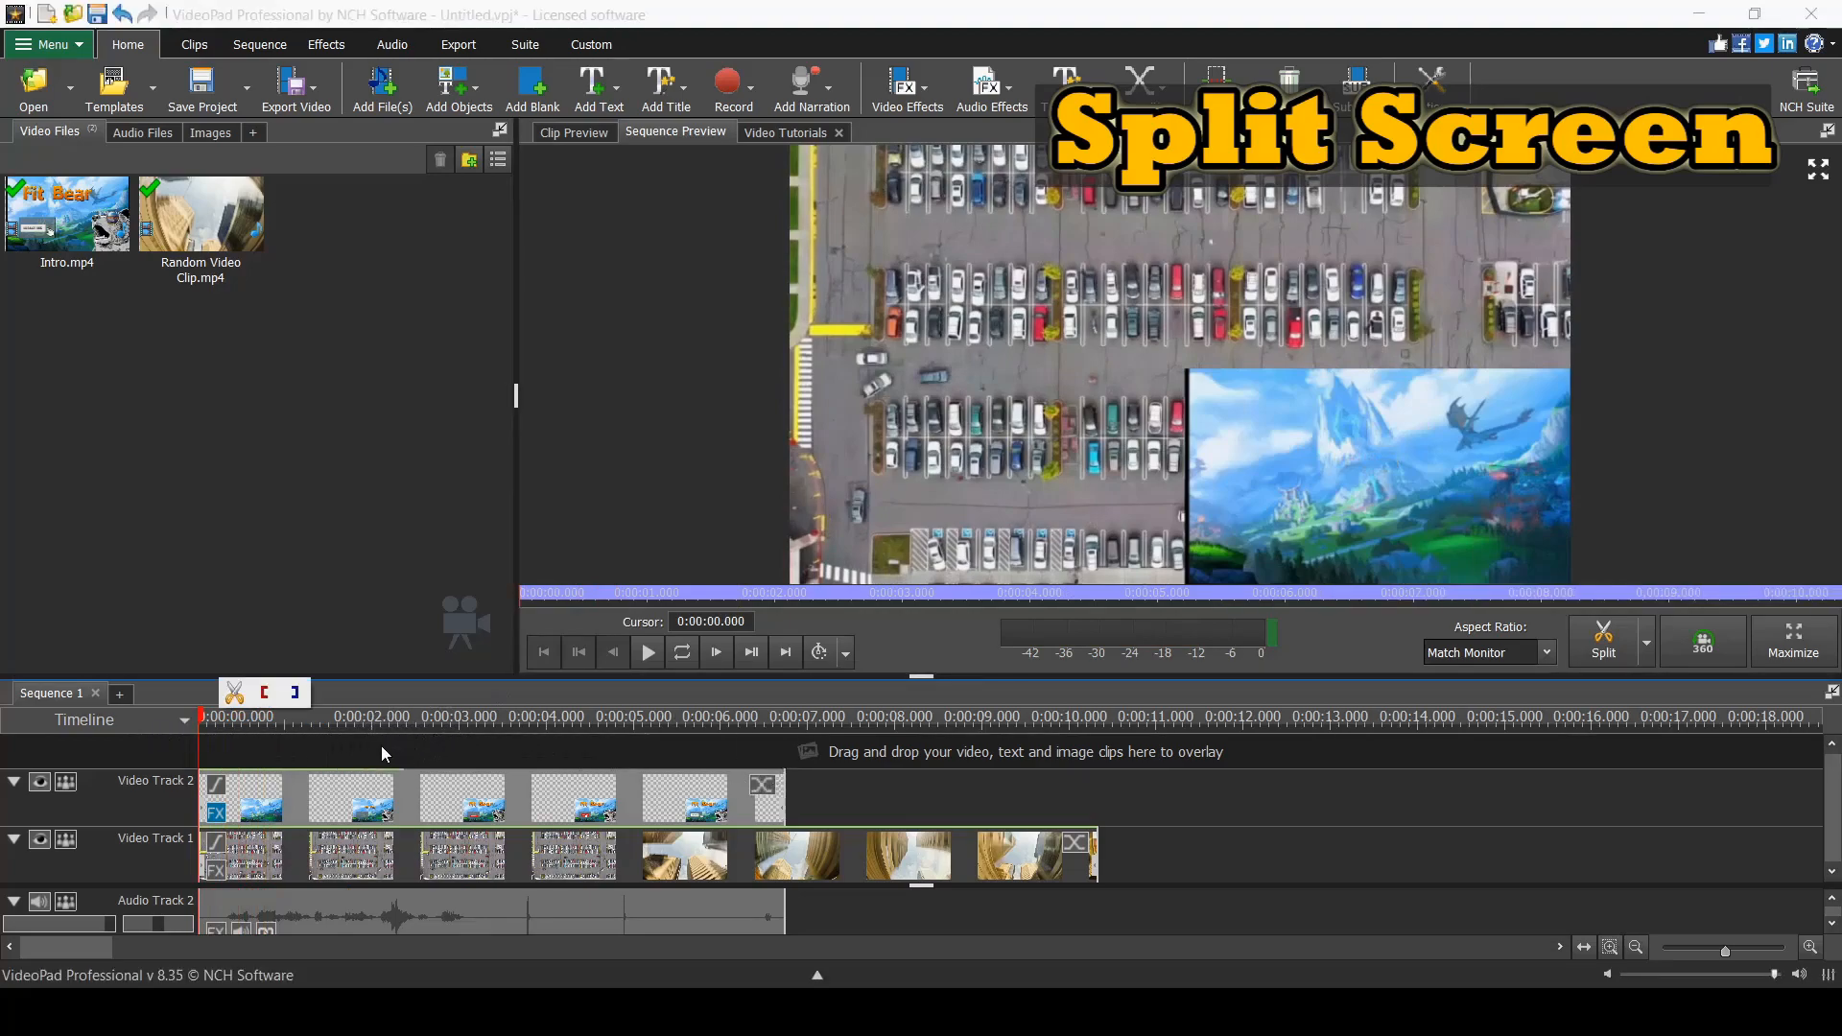
key(space)
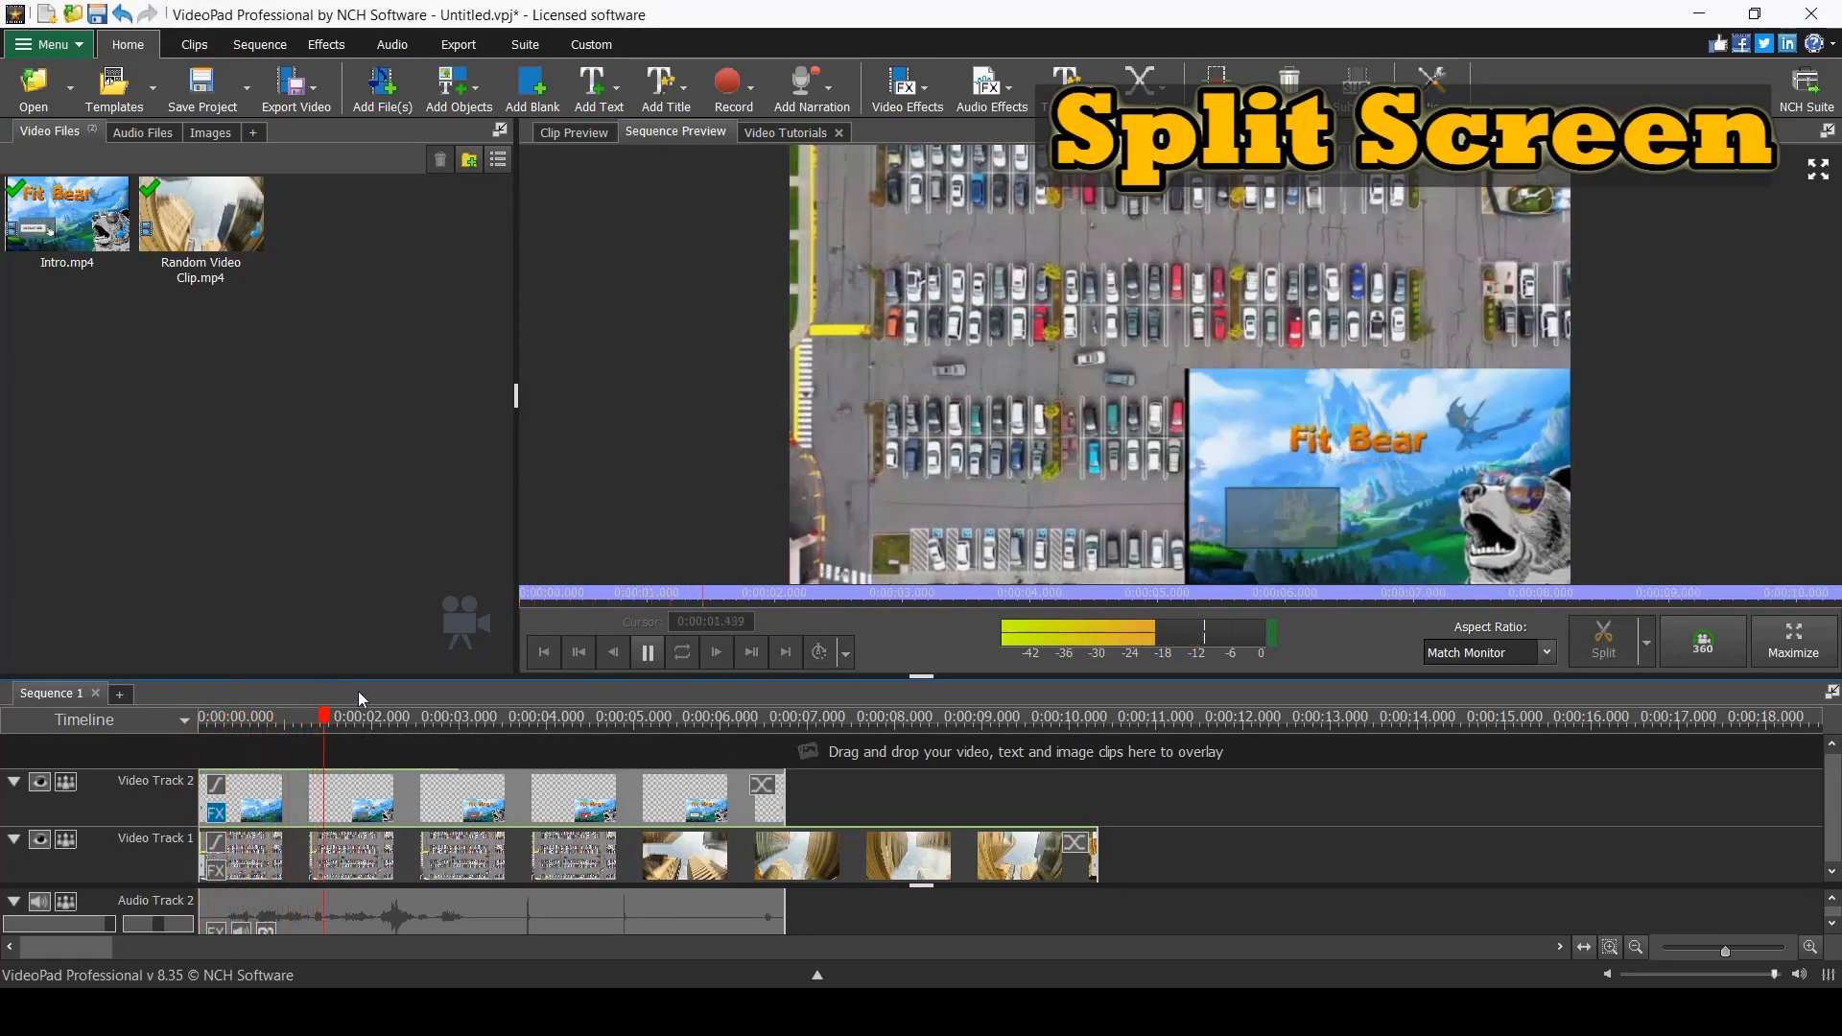